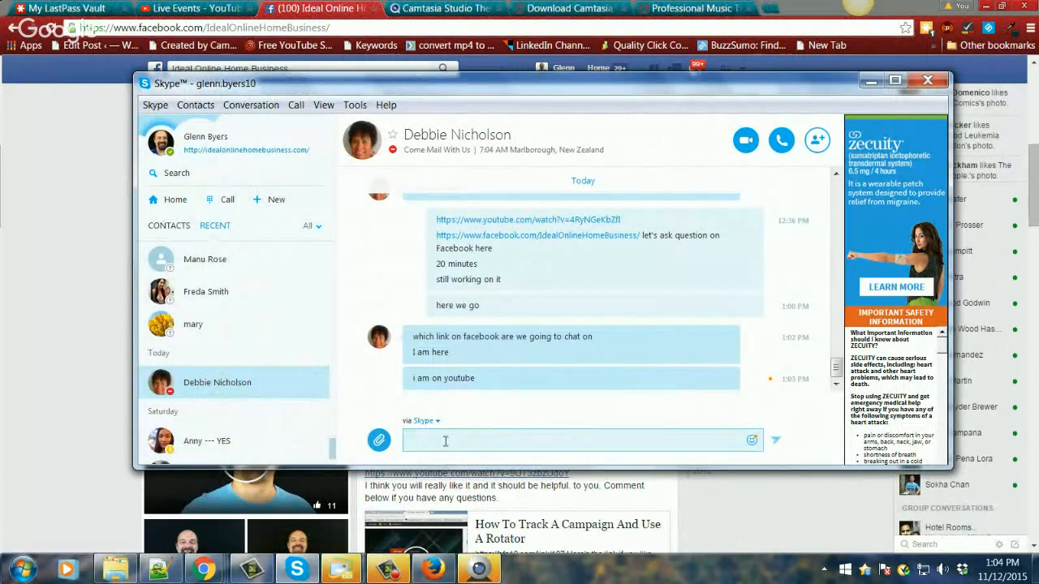
Send the chat message "I left the link for facebook do you have it" to the open contact and minimize the chat window
text(I left the)
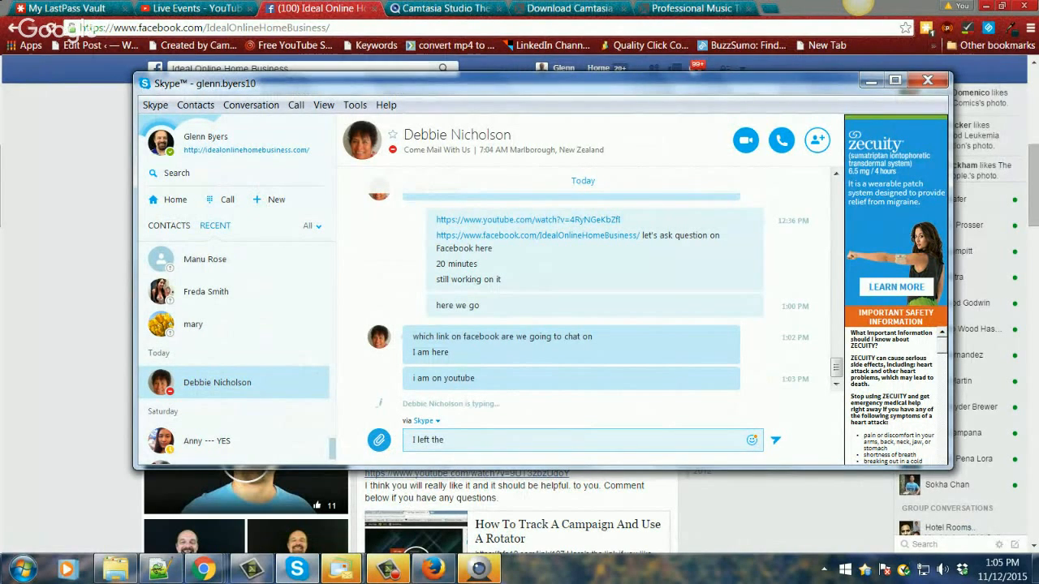
text( link for )
text(faceb)
text(i)
text(ook )
text(do you h)
text(ave it)
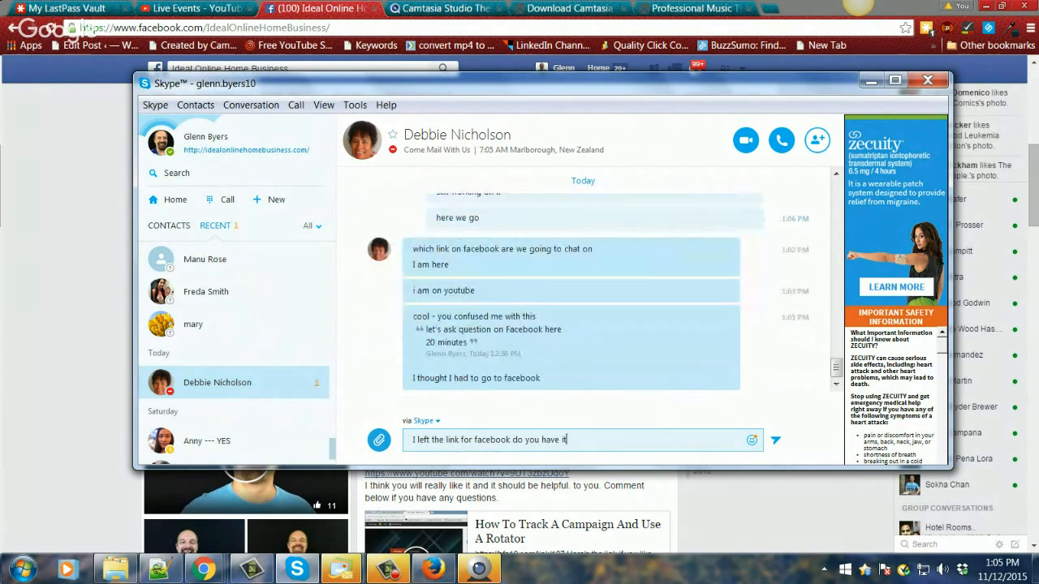
key(Return)
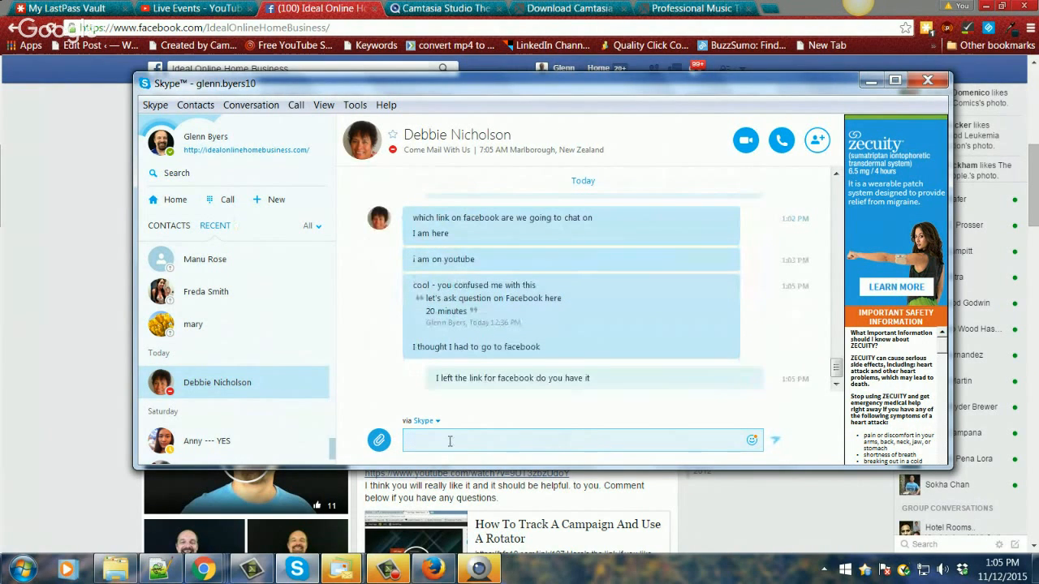
click(871, 85)
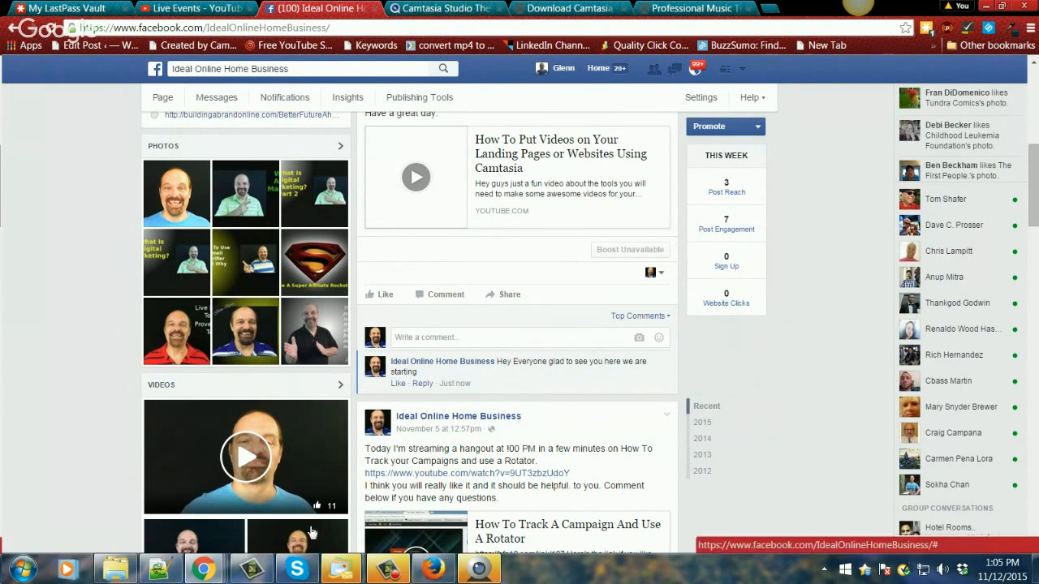
Switch to Camtasia Studio and import the Advanced Traffic Strategies video from the Videos library
click(253, 571)
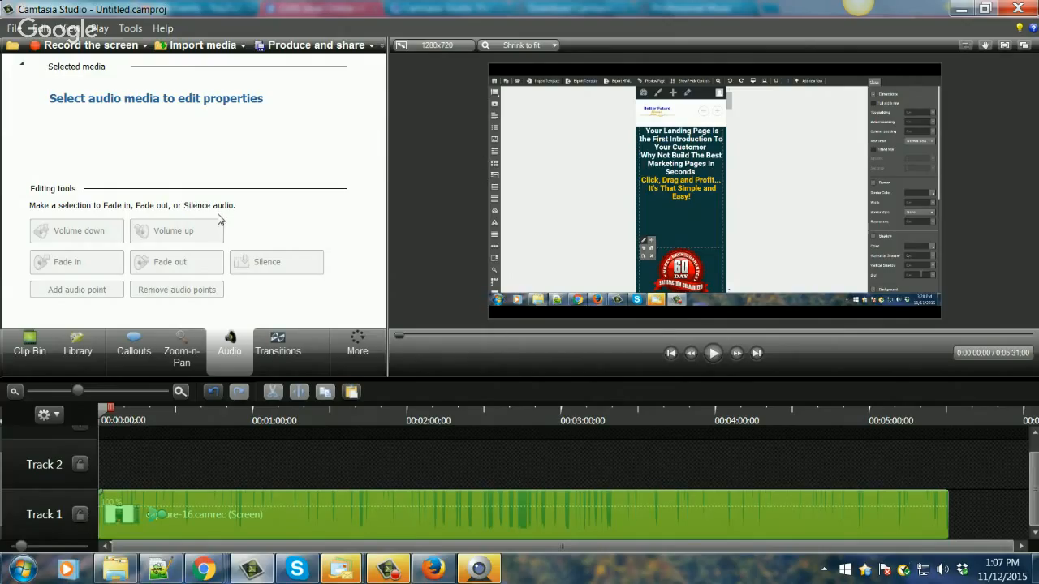
click(11, 29)
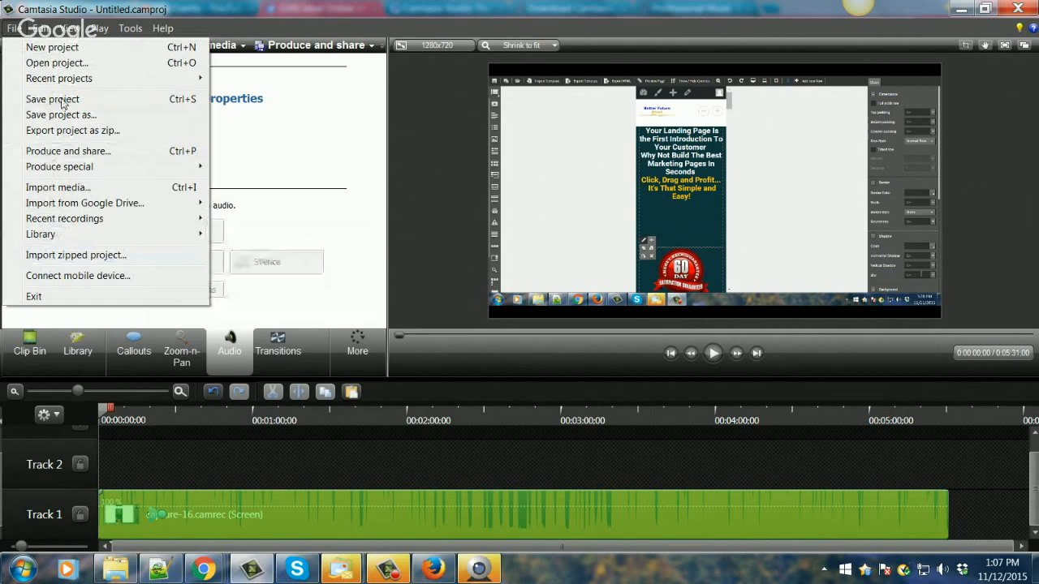
click(291, 127)
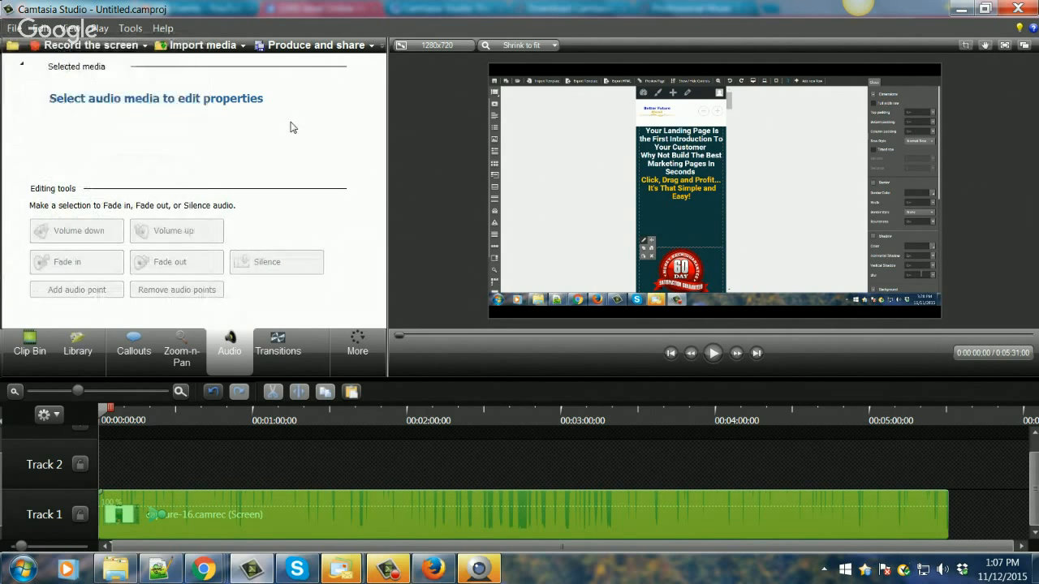
click(202, 49)
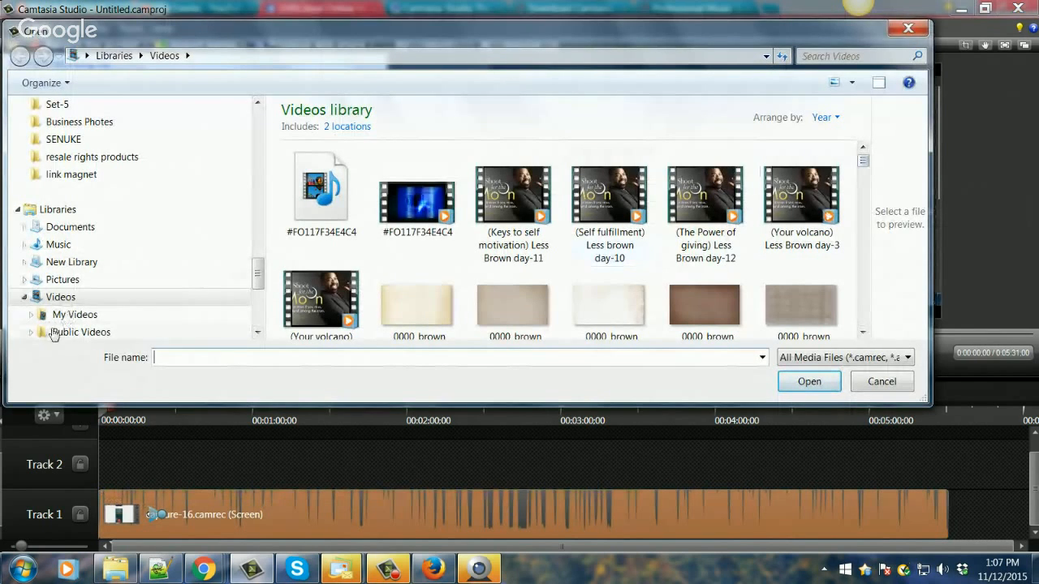
click(60, 297)
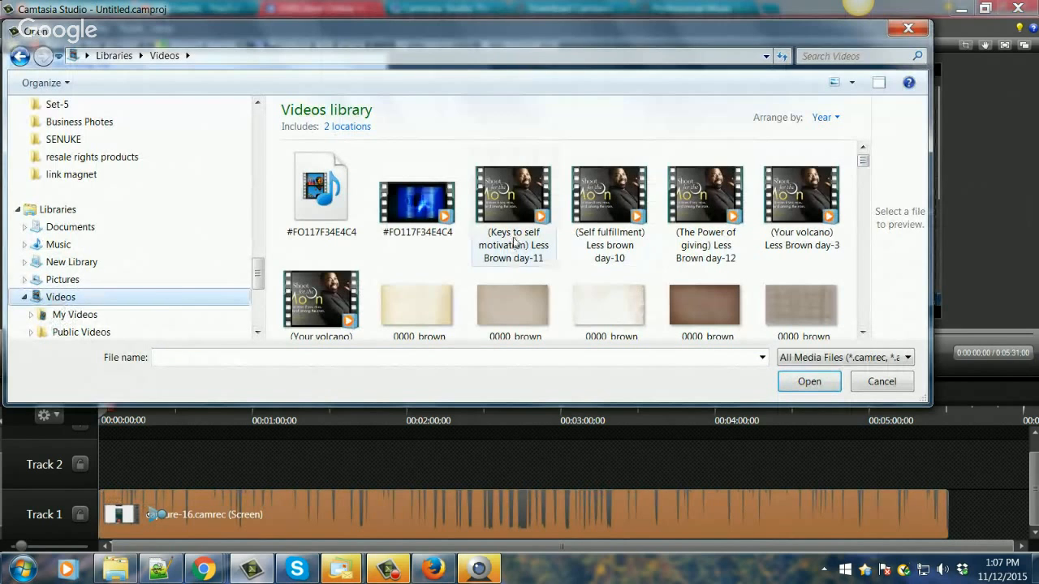
scroll(861, 214, down, 1)
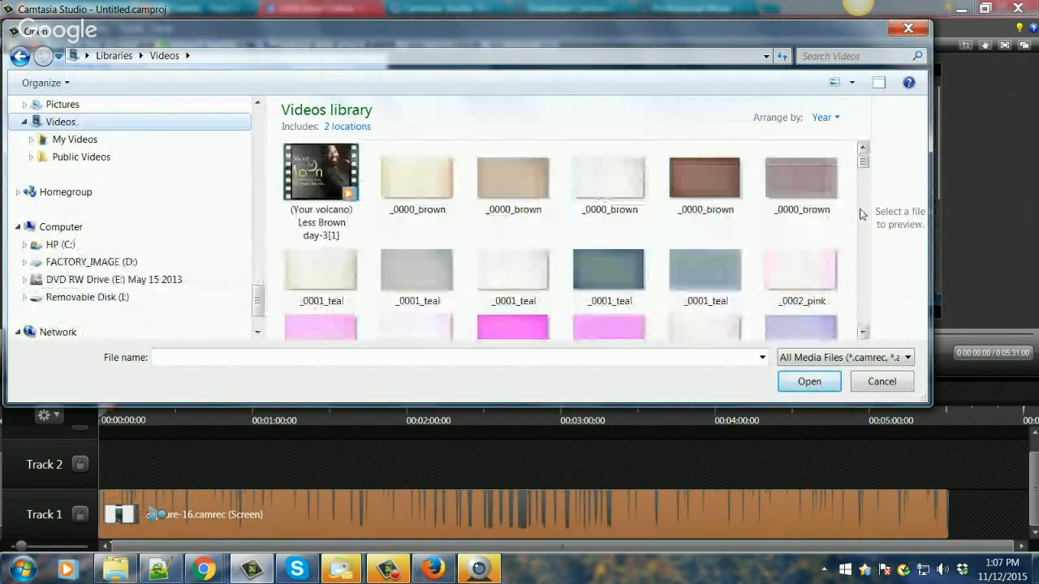
click(862, 332)
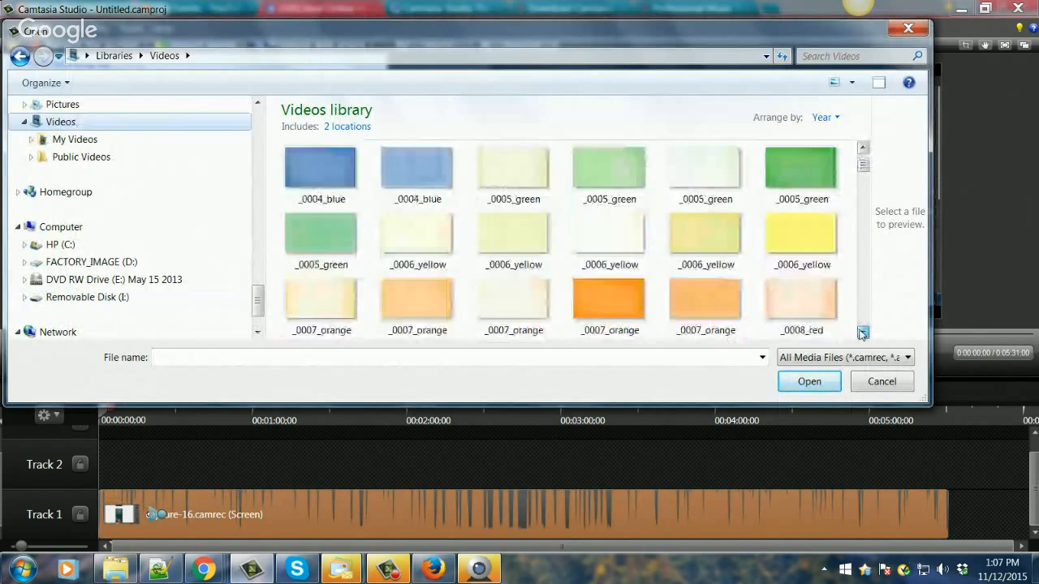
click(862, 332)
click(863, 149)
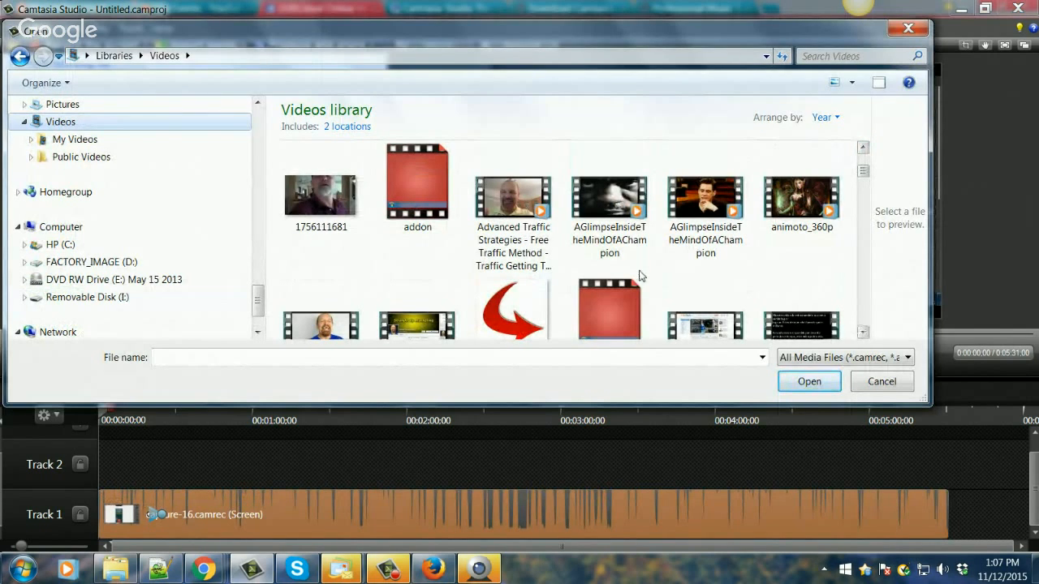
double_click(516, 206)
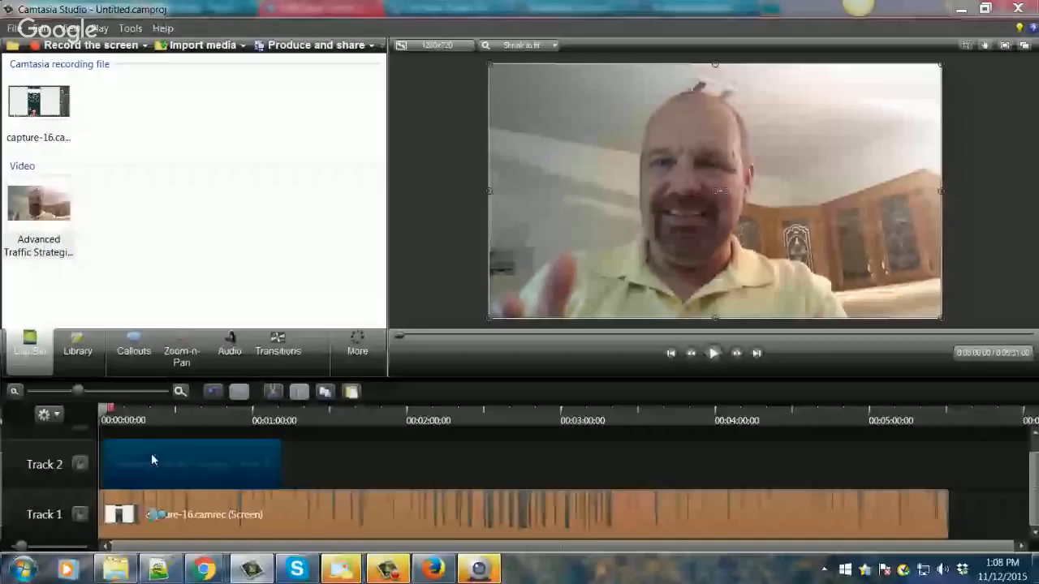
Place the imported Advanced Traffic Strategies clip at the start of Track 2
drag(151, 460, 151, 460)
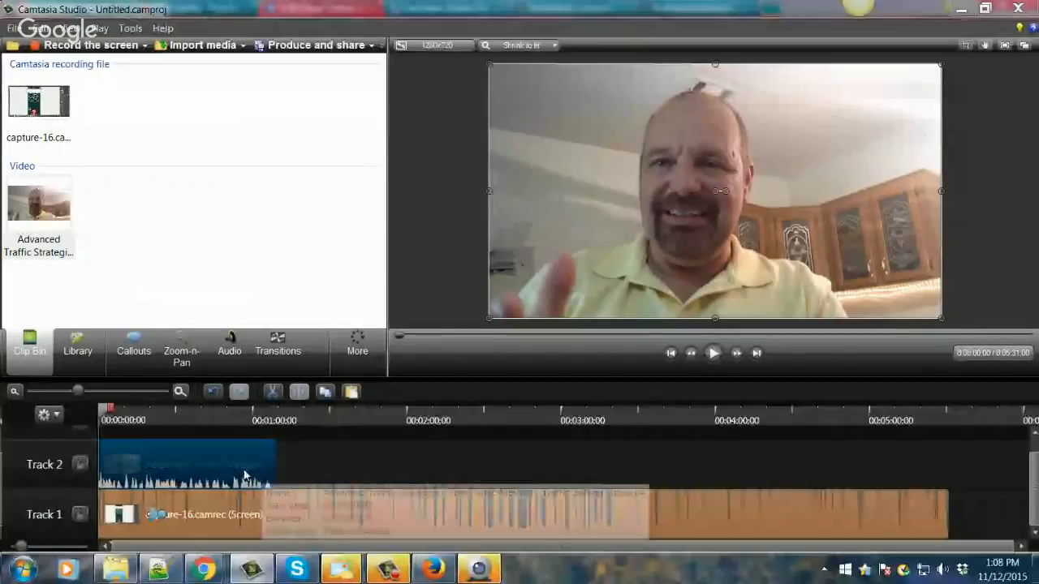
drag(195, 463, 199, 463)
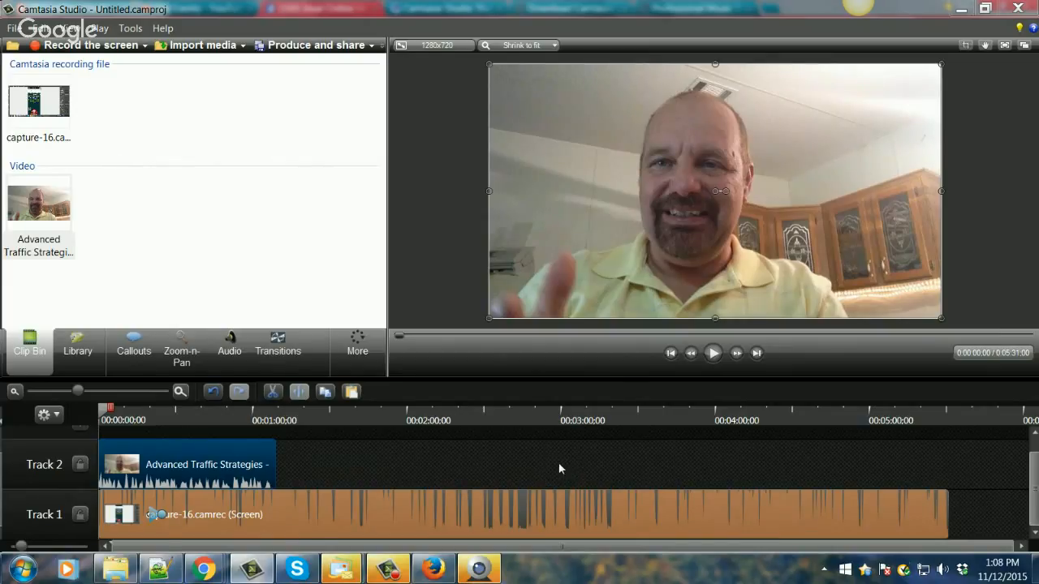
Delete the Advanced Traffic Strategies clip from Track 2 and add it again from the imported media at the track's start
right_click(194, 458)
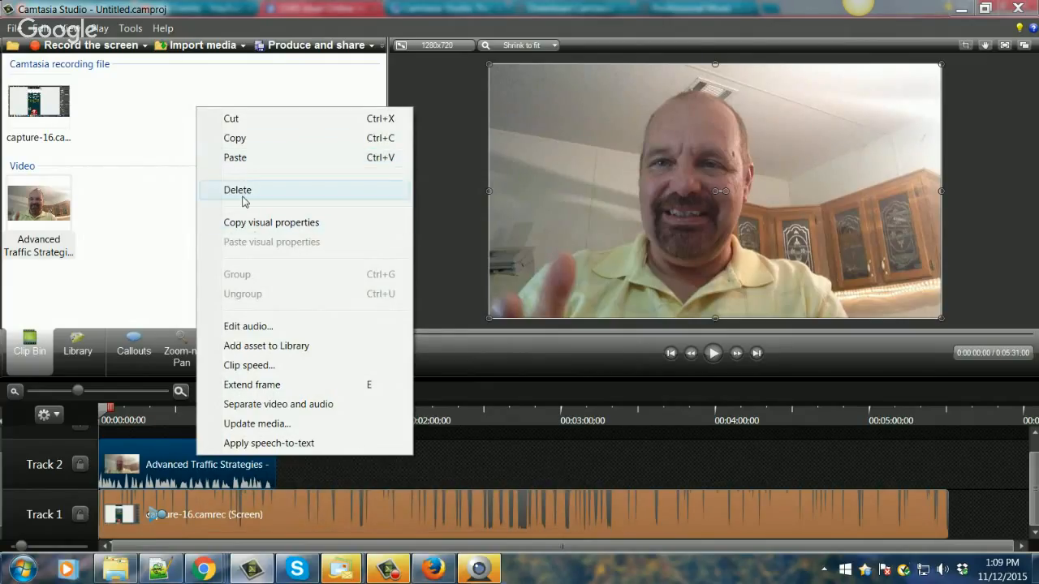
click(239, 190)
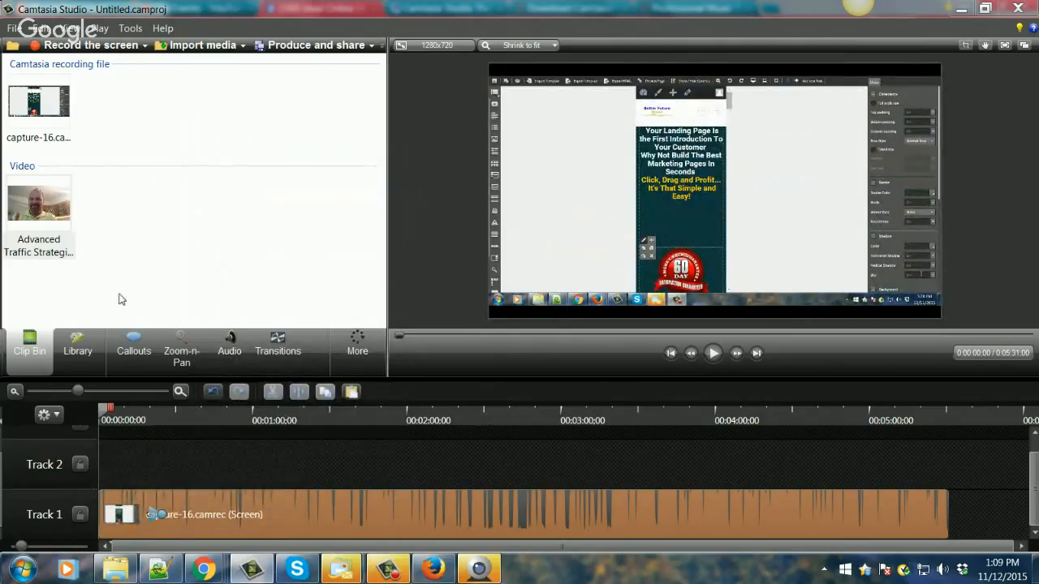
drag(39, 206, 169, 467)
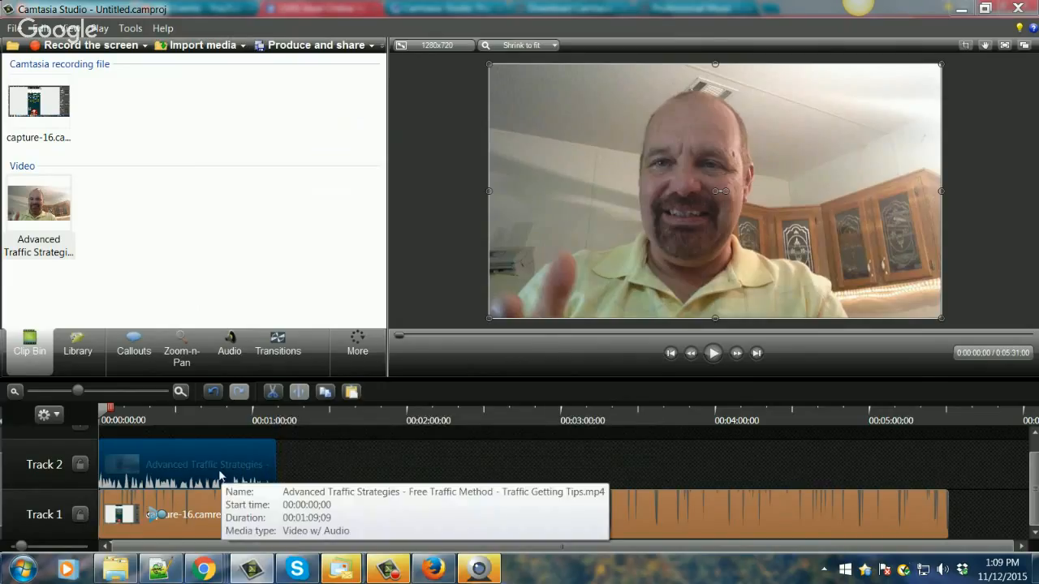
Show the library's music folders and unlock Track 3
click(76, 347)
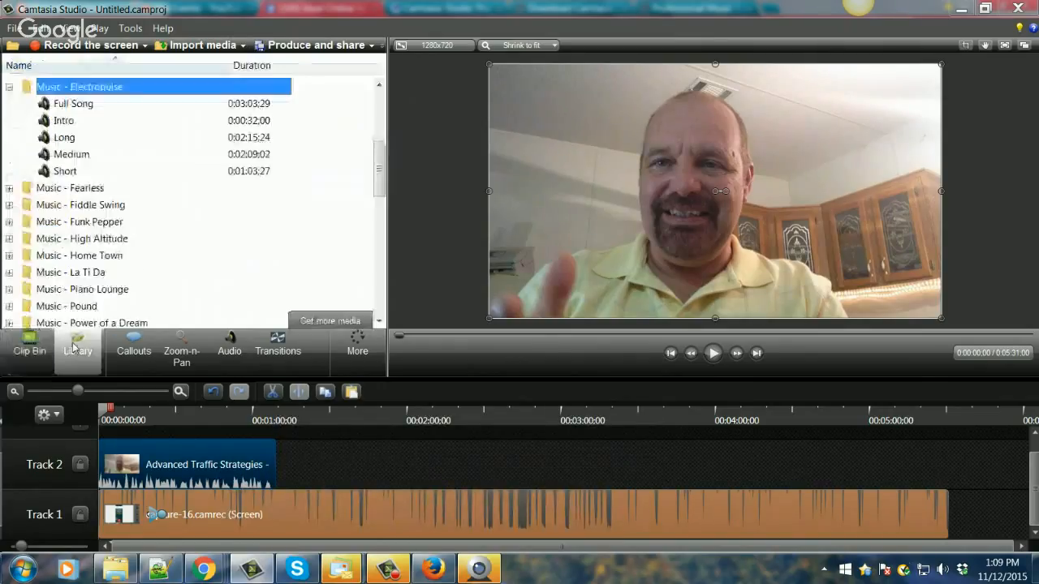
drag(377, 172, 377, 121)
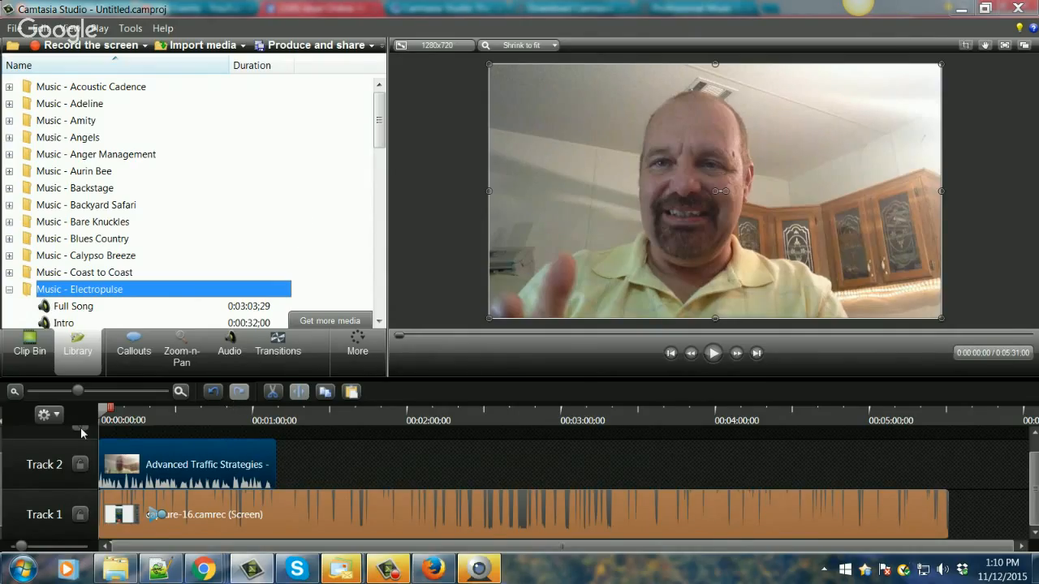
scroll(81, 433, up, 1)
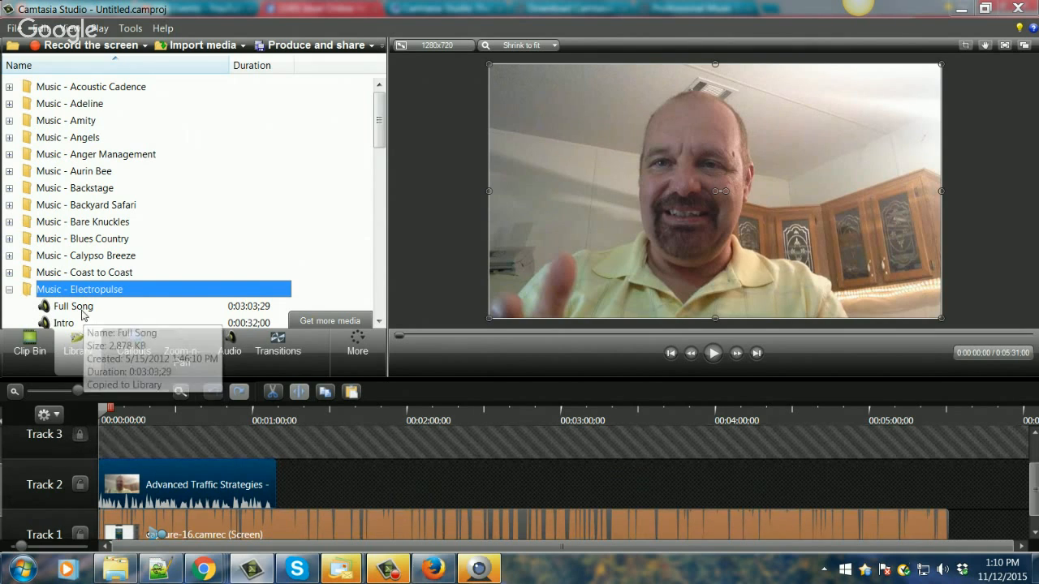
click(72, 272)
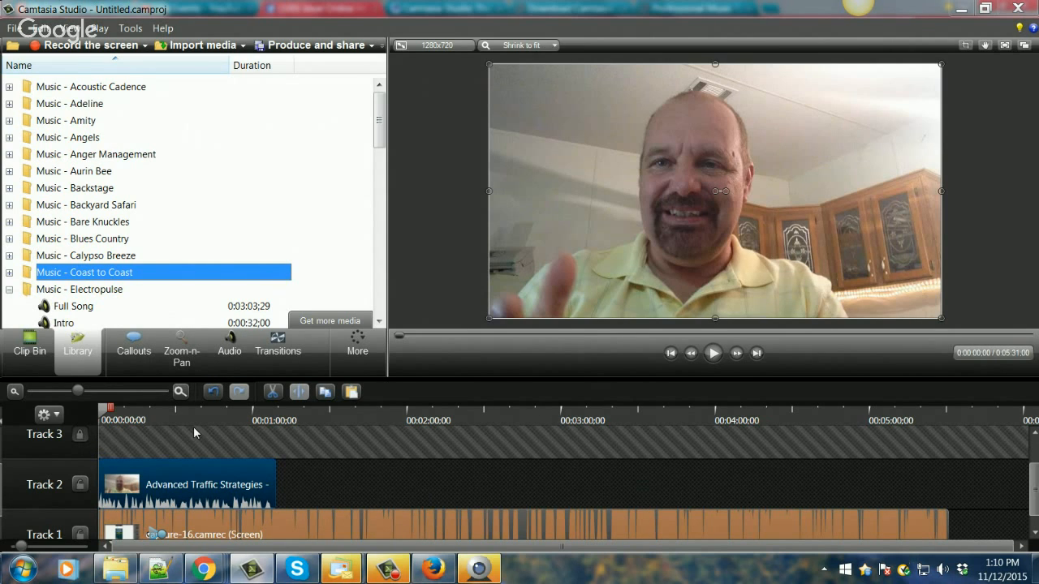
click(80, 437)
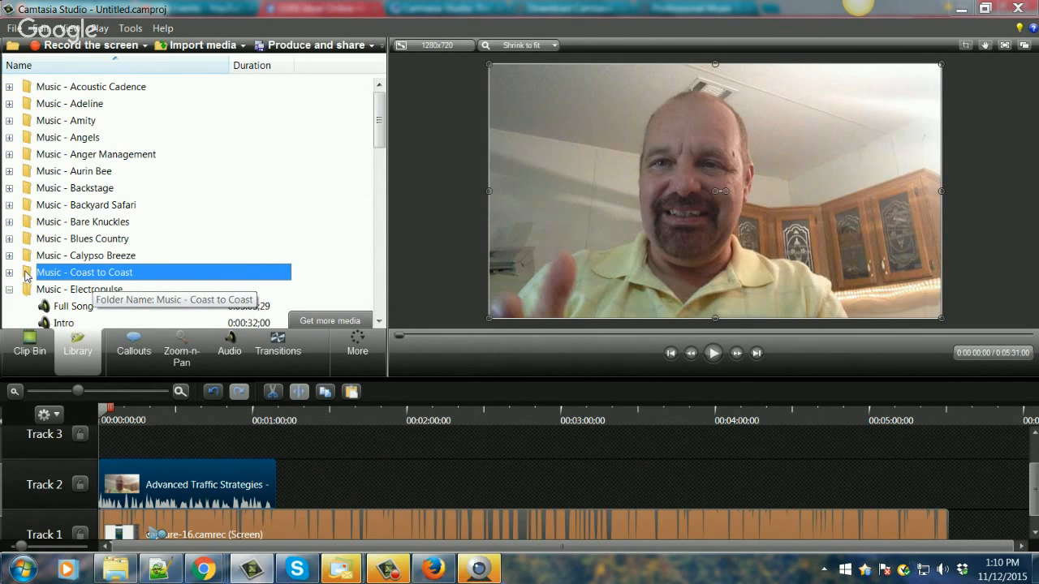
Add the Full Song from the Music - Coast to Coast library folder to the start of Track 3
click(100, 275)
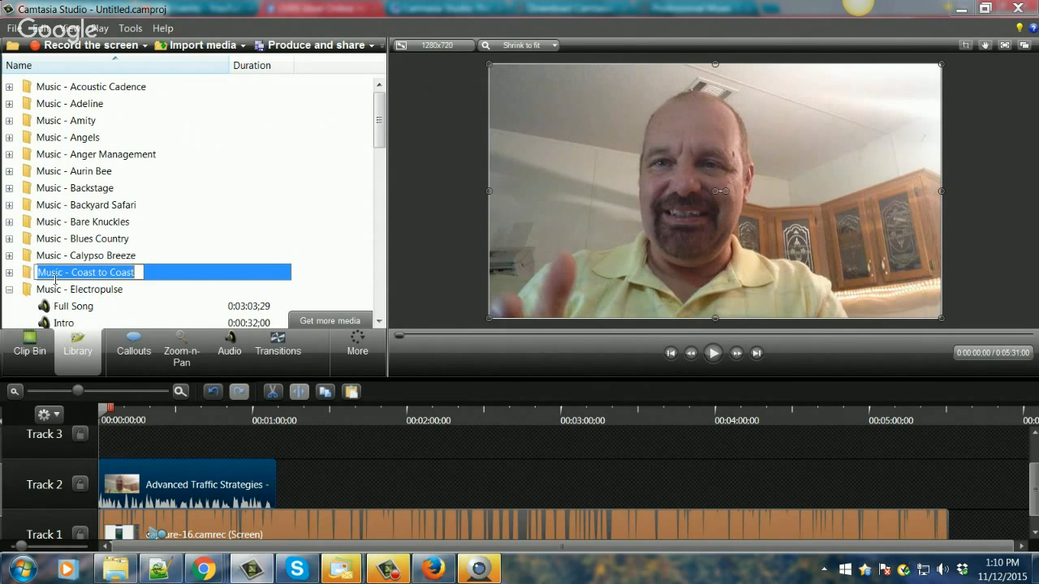
click(221, 208)
click(94, 276)
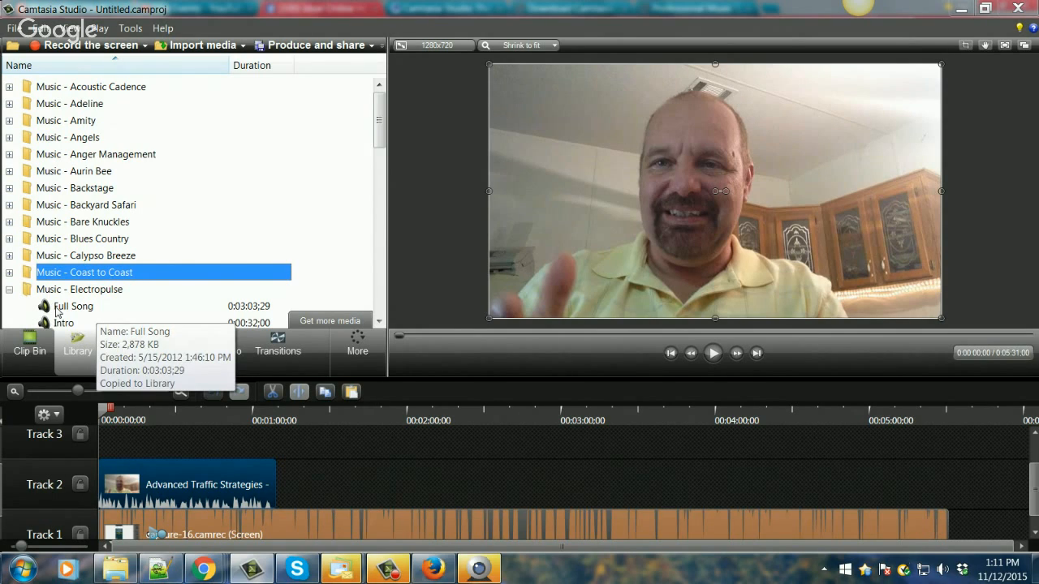
click(26, 272)
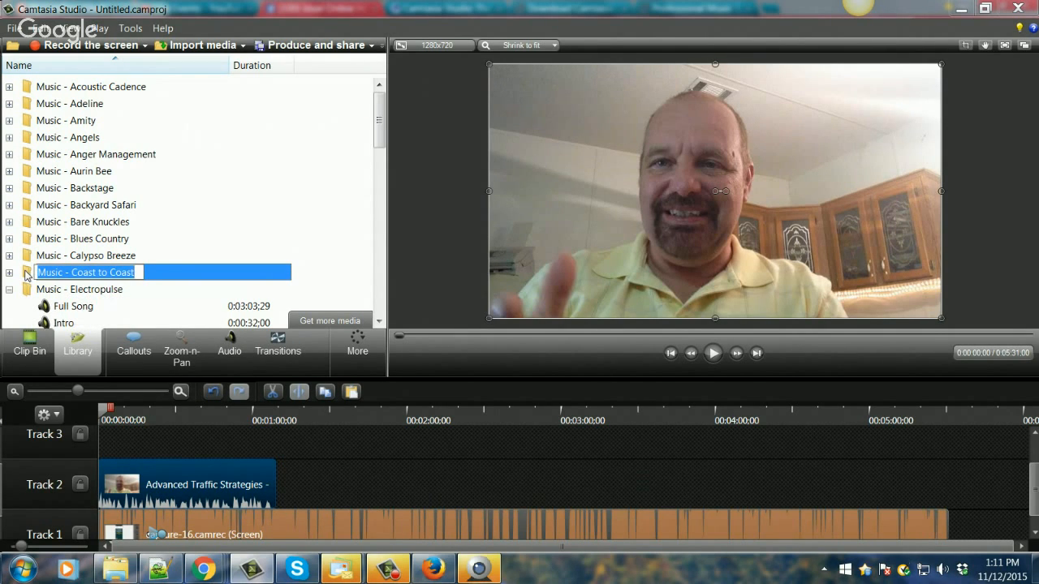
double_click(25, 273)
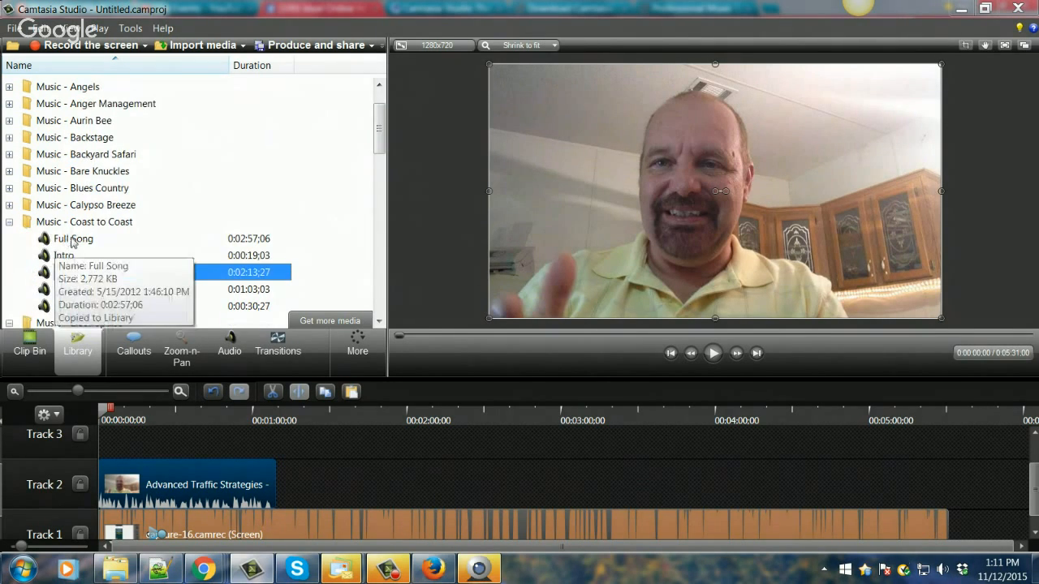
mouse_move(46, 239)
mouse_down()
mouse_move(73, 270)
mouse_move(105, 442)
mouse_up()
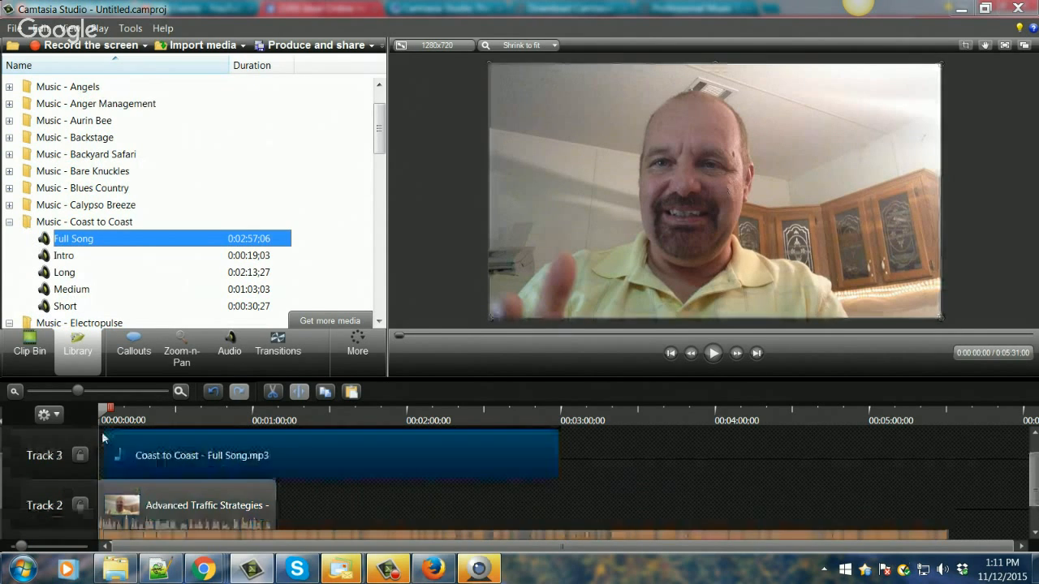
Move the song on Track 3 to about the two-minute mark and back to the start of the timeline
drag(367, 444, 340, 446)
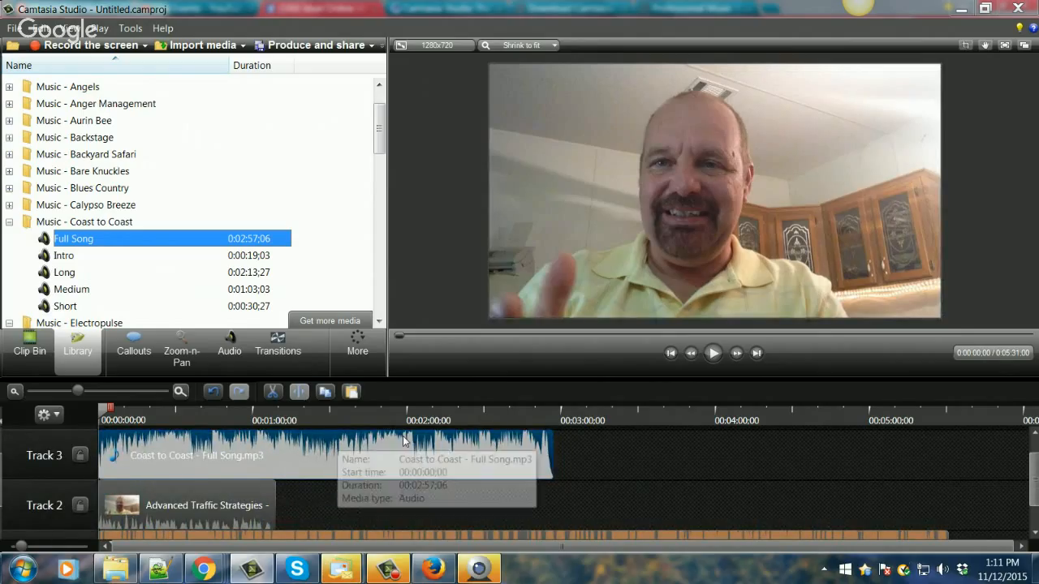
drag(215, 455, 532, 447)
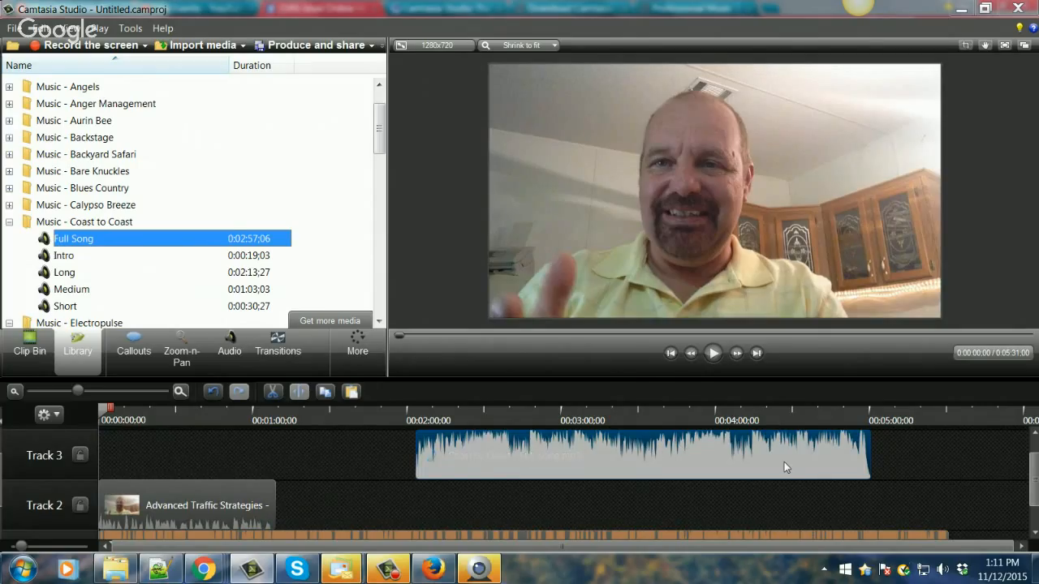
drag(782, 462, 466, 461)
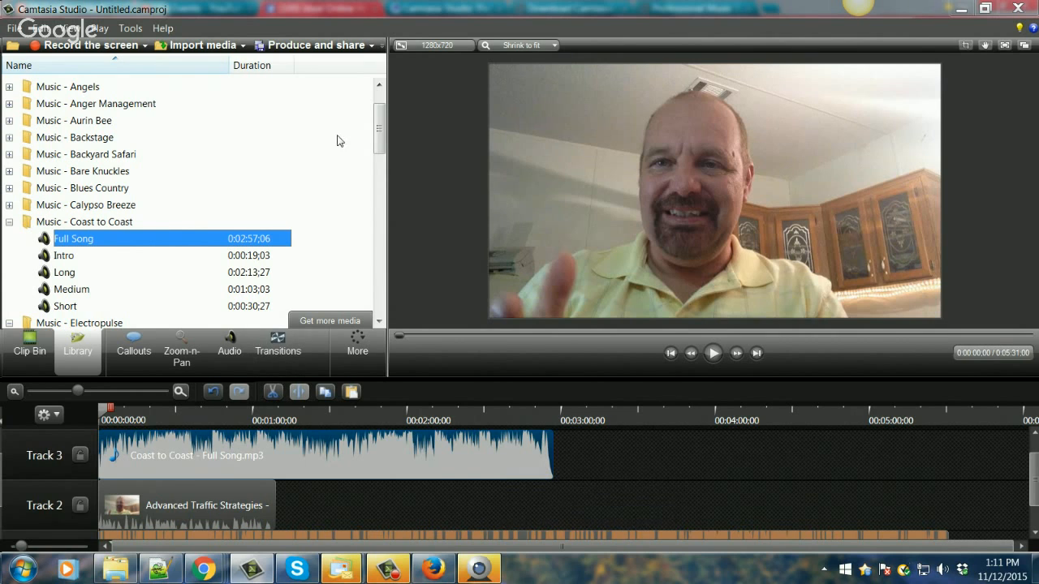
Expand the Theme - All Polished library folder and look through its titles and callouts
scroll(375, 122, down, 1)
drag(374, 121, 370, 253)
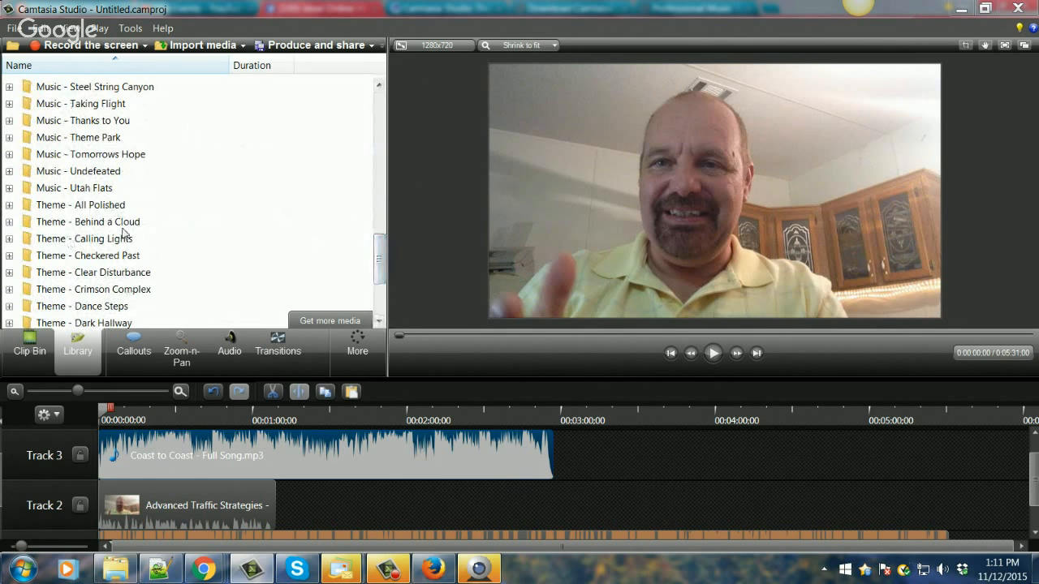
click(51, 209)
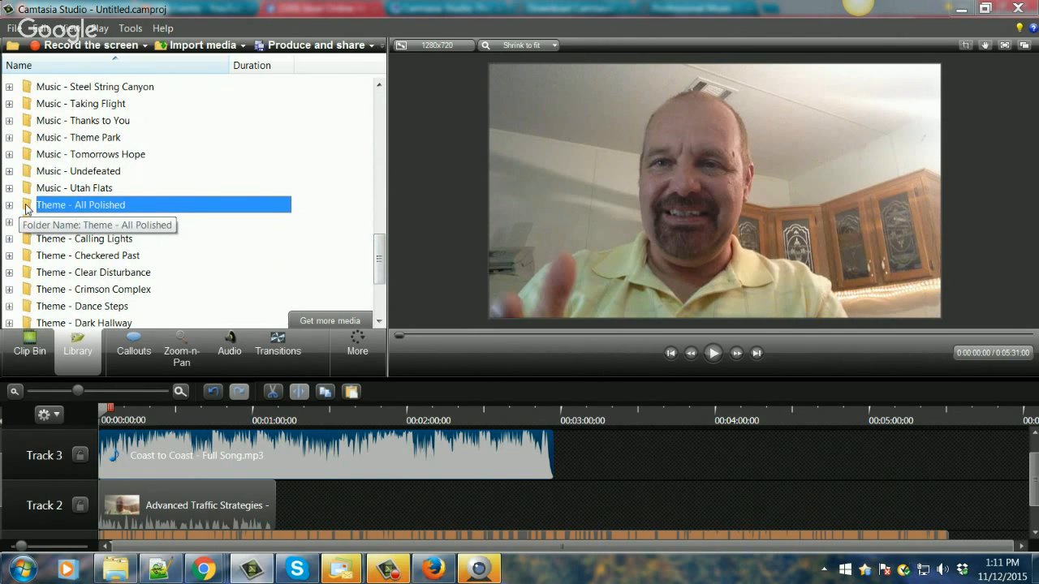
double_click(27, 208)
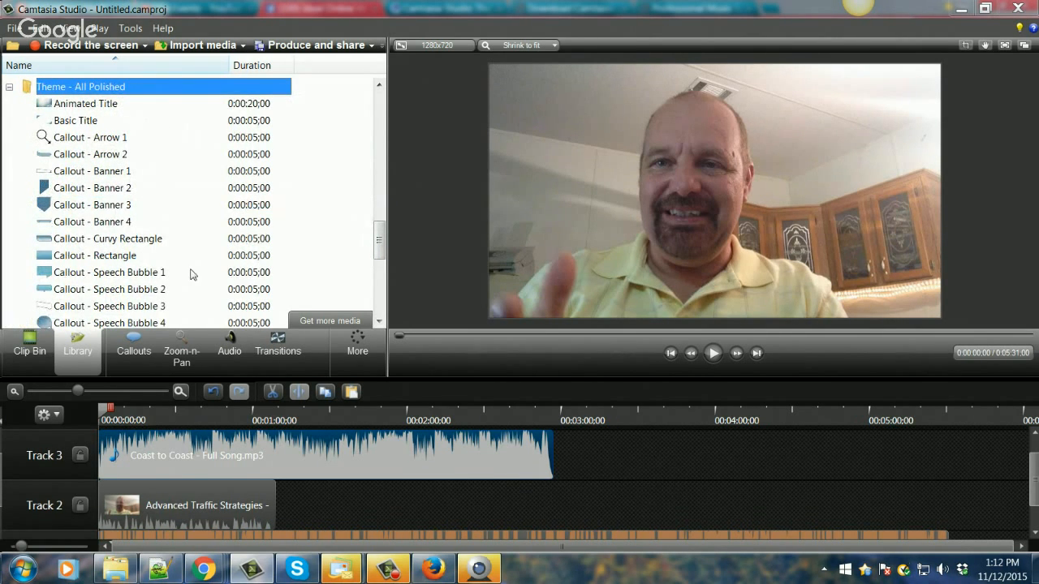
scroll(191, 274, down, 2)
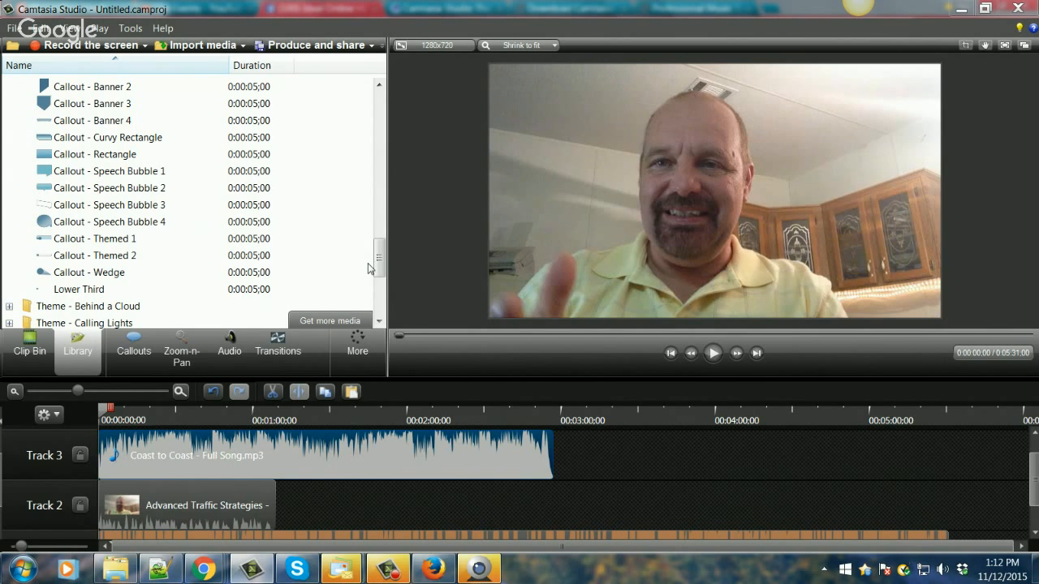
Lock Track 2 and Track 1 on the timeline, leaving Track 3 editable
drag(369, 263, 379, 113)
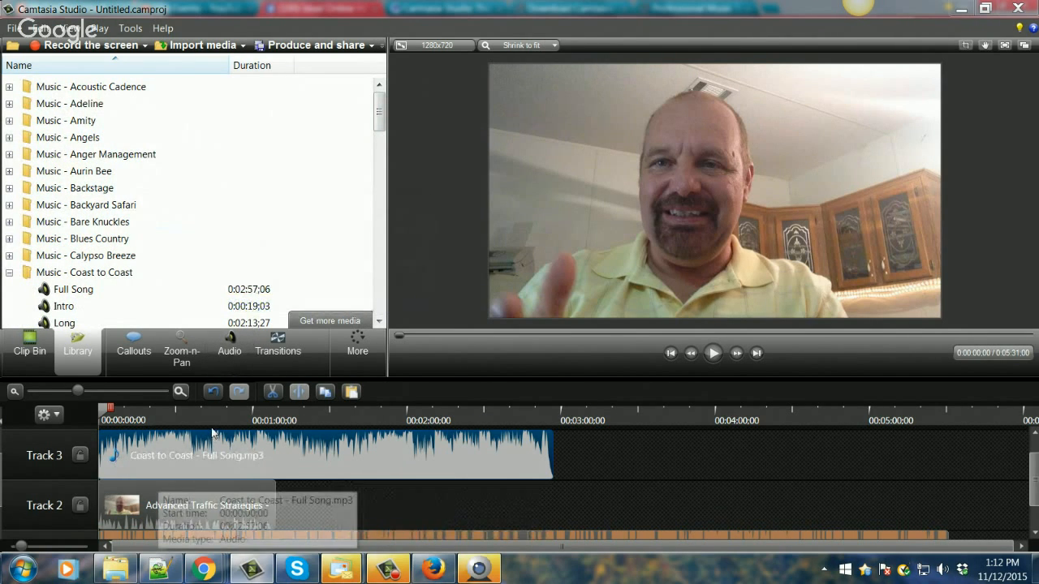
scroll(213, 435, down, 2)
scroll(412, 480, down, 2)
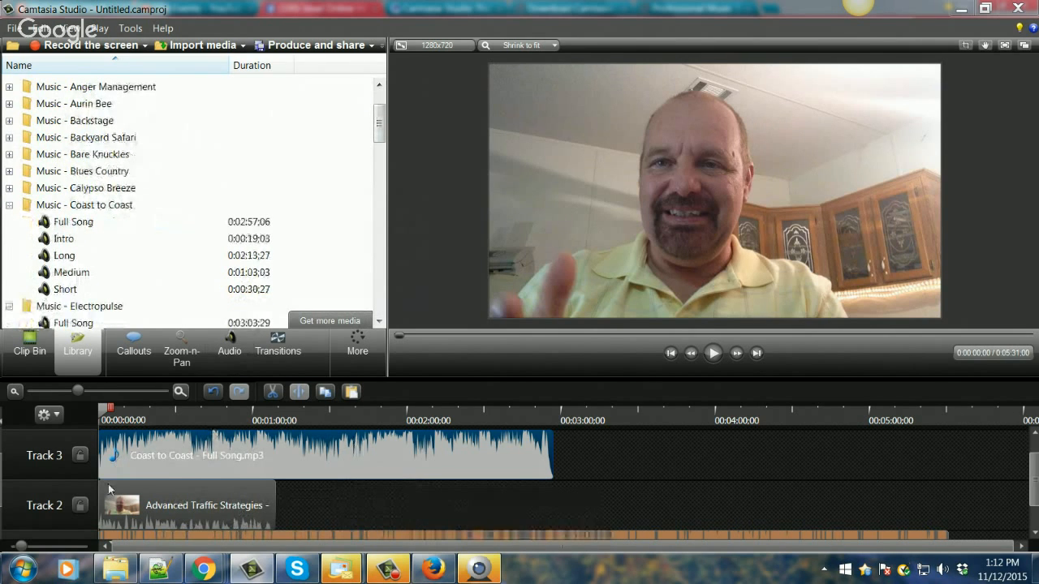
mouse_move(1031, 468)
mouse_down()
mouse_move(1030, 486)
mouse_move(1030, 455)
mouse_up()
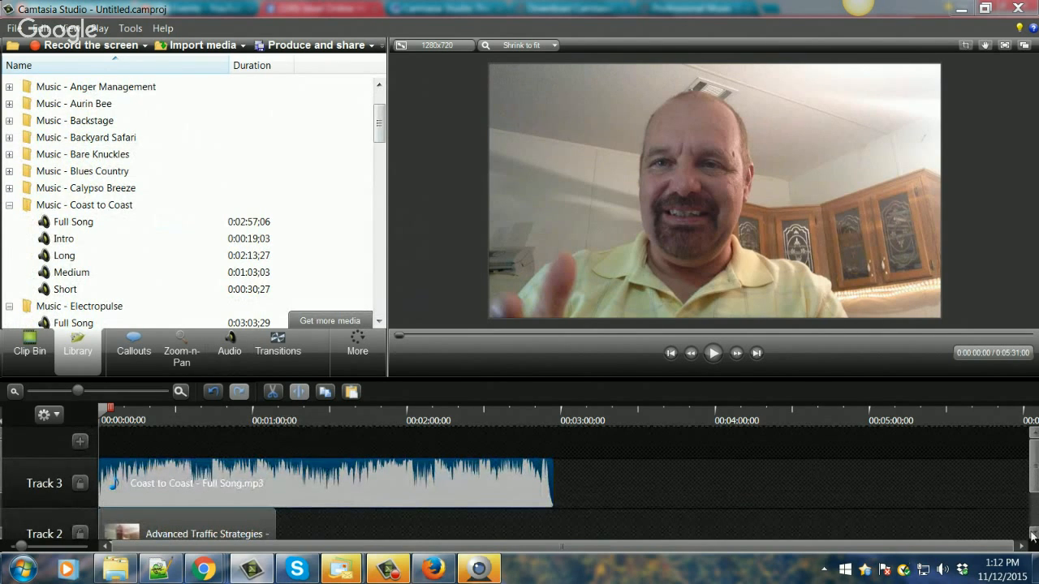
drag(1032, 482, 1034, 524)
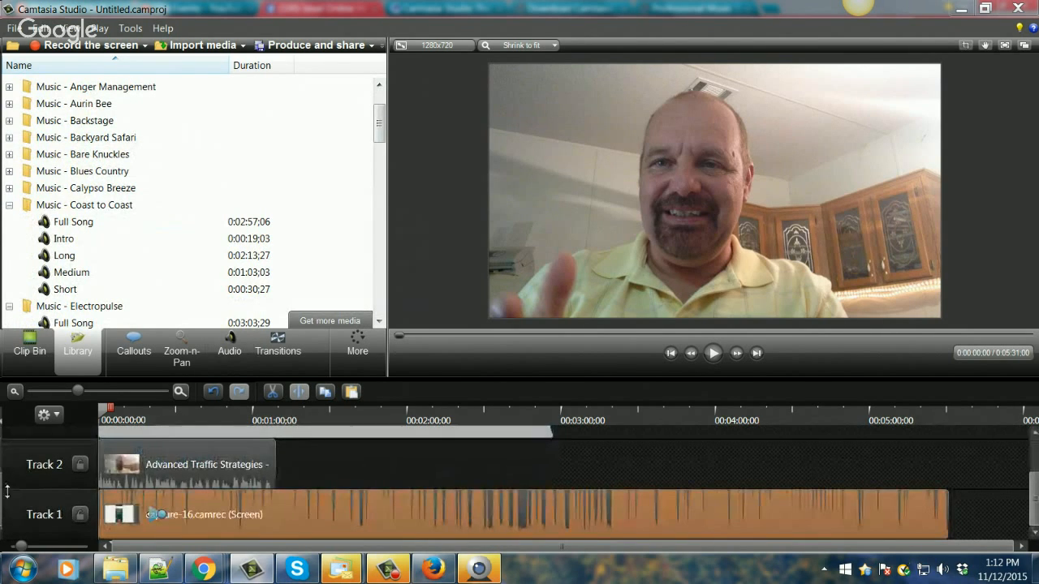
click(80, 464)
click(79, 464)
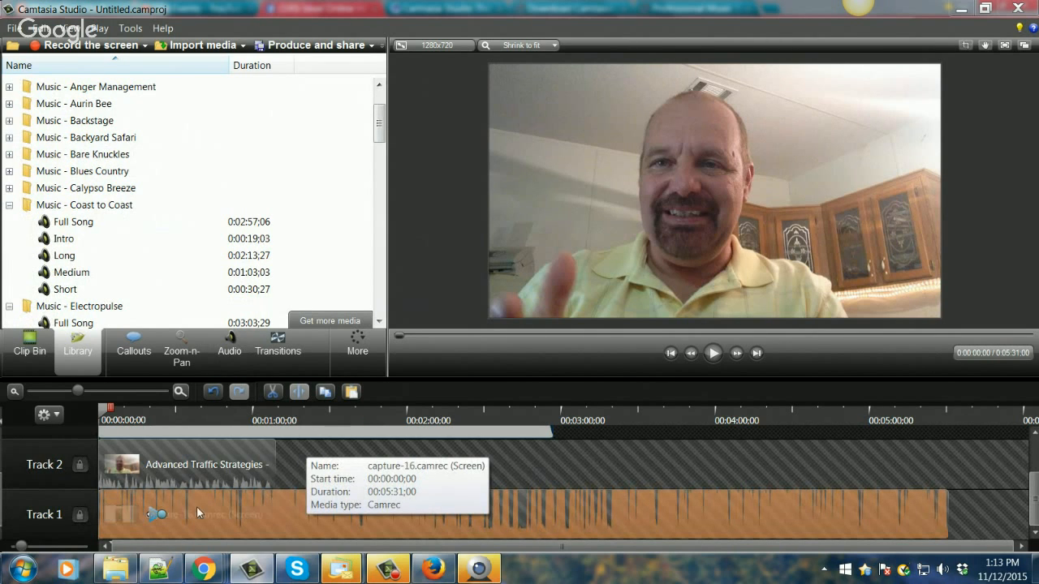
Select the Coast to Coast - Full Song clip on Track 3 and open the audio editing options
scroll(196, 507, up, 2)
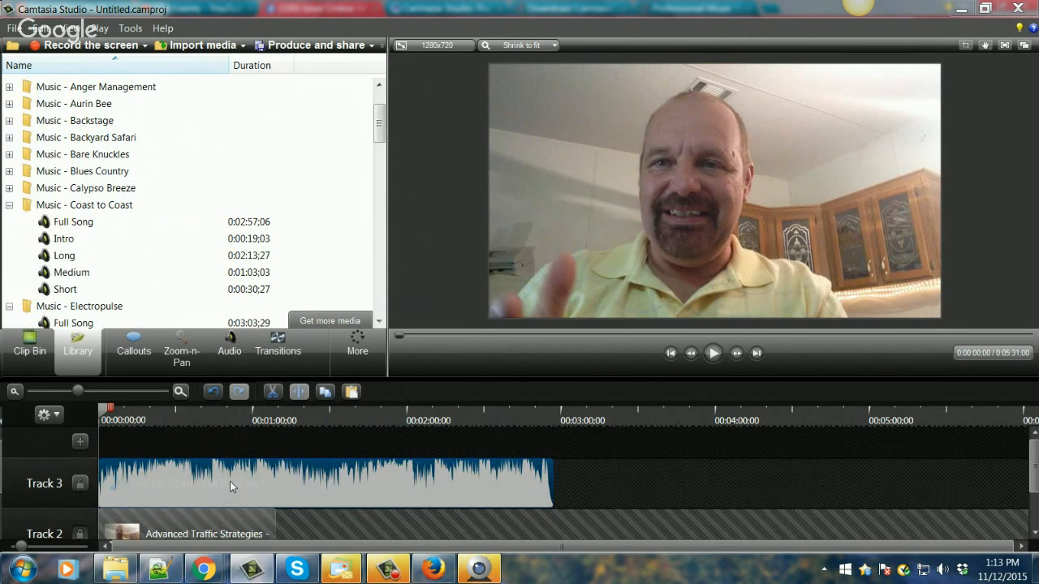
click(600, 480)
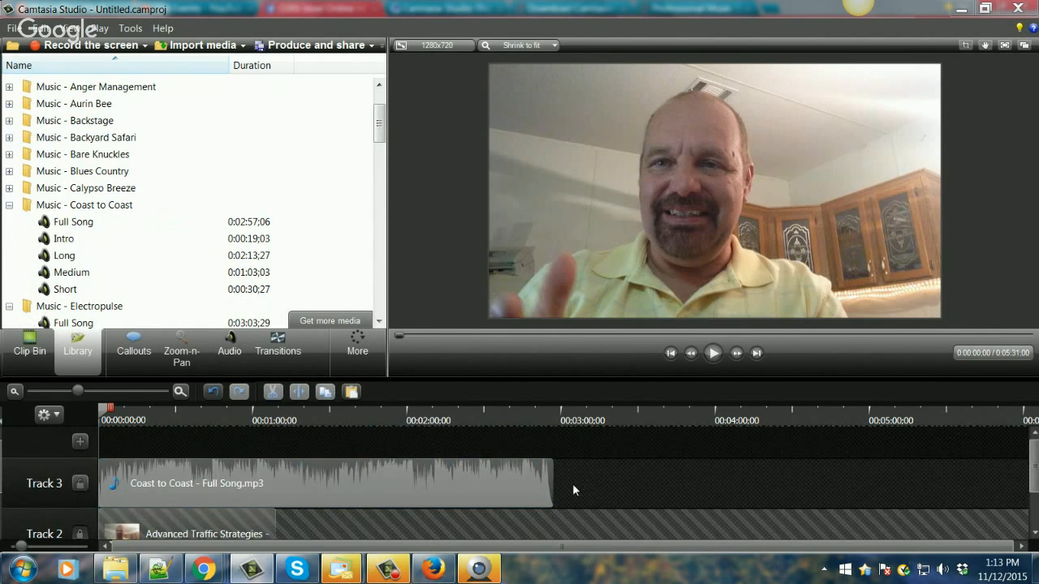
click(382, 480)
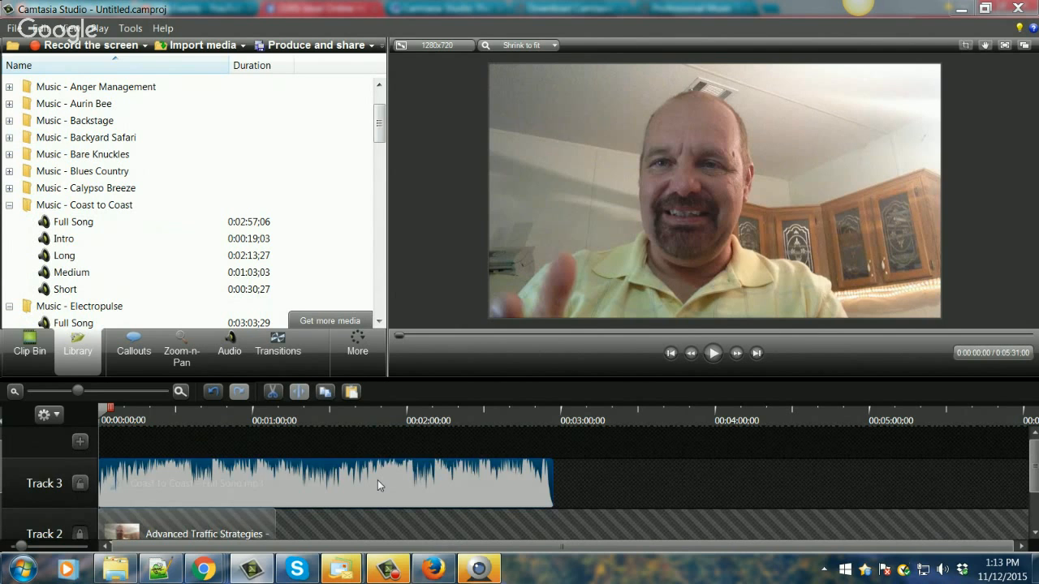
click(227, 347)
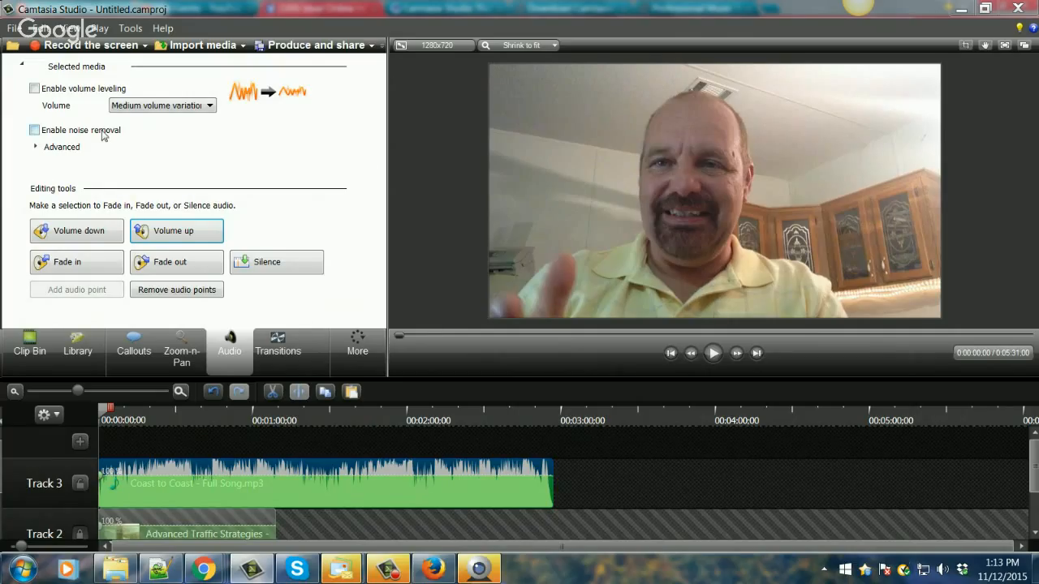
Try volume leveling and noise removal on the Track 3 song, and switch both off again
click(33, 131)
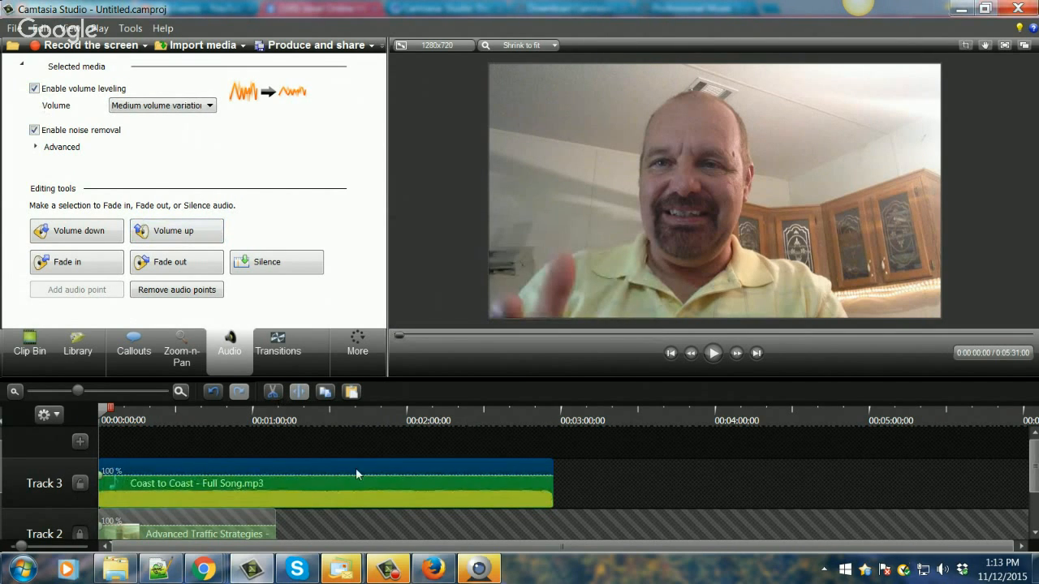
click(35, 131)
click(34, 88)
click(34, 88)
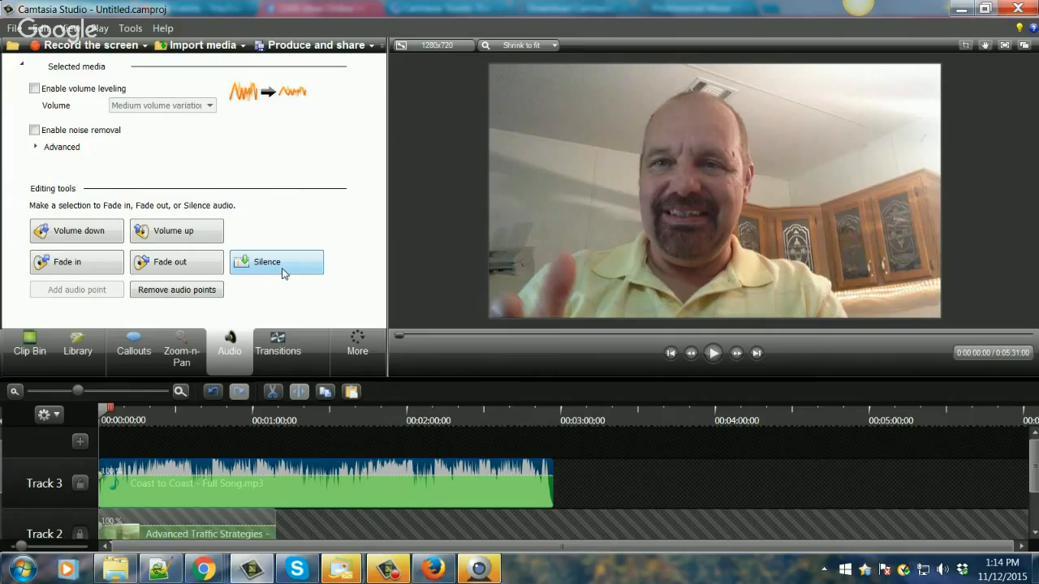
Lower the volume of the Coast to Coast song on Track 3 by five steps
click(90, 236)
click(89, 236)
click(89, 236)
click(90, 236)
click(90, 236)
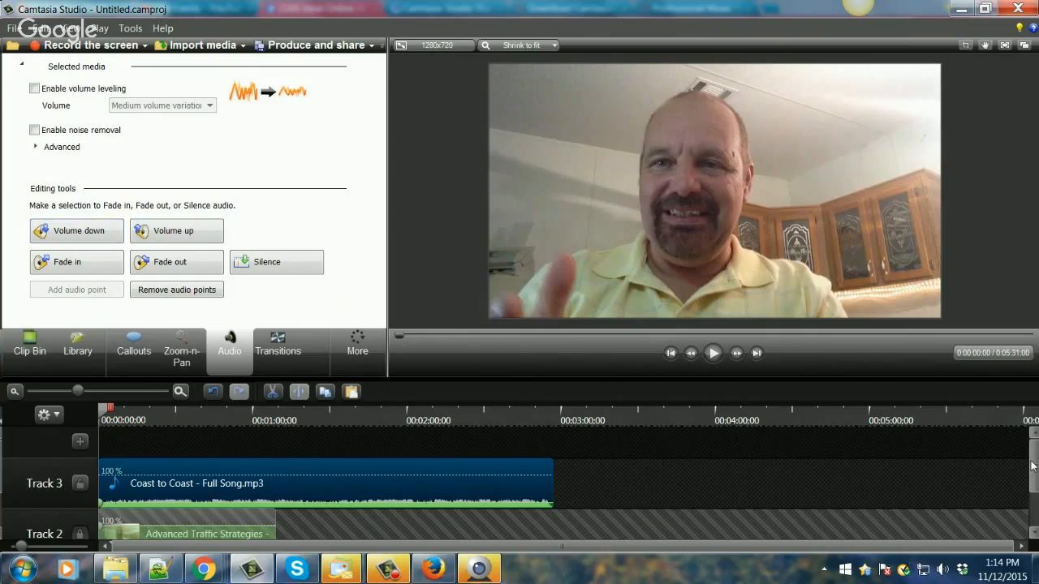
Move the playhead to about 0:27 and adjust its selection markers to span a short range ending at about 0:32
drag(1032, 465, 1033, 499)
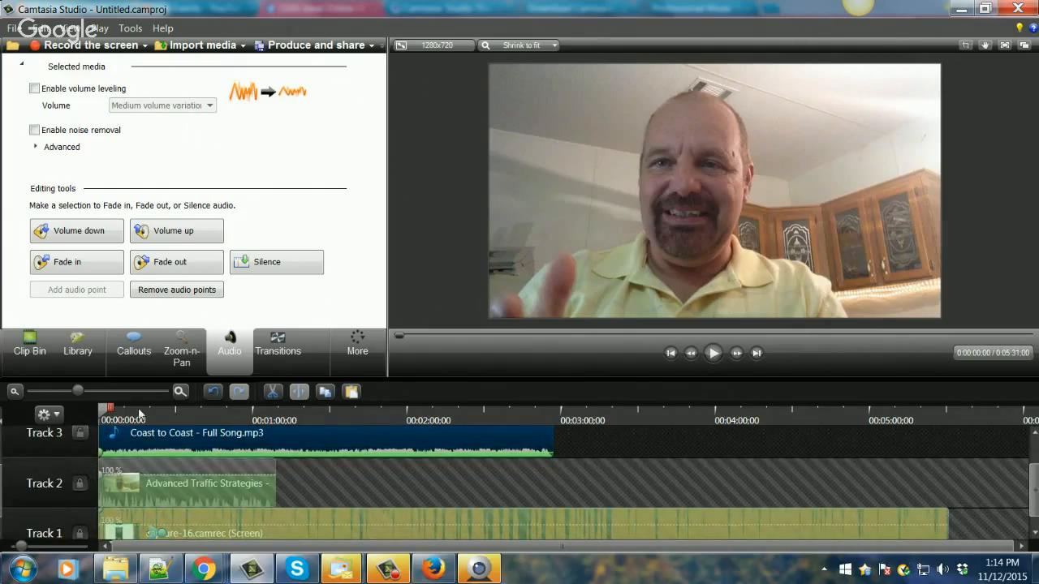
drag(104, 414, 172, 412)
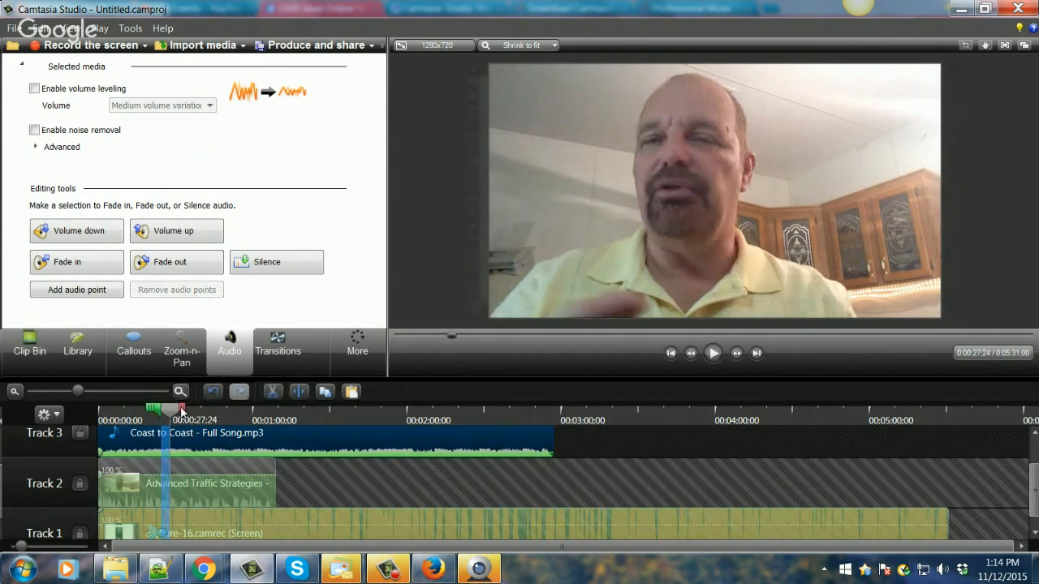
click(269, 436)
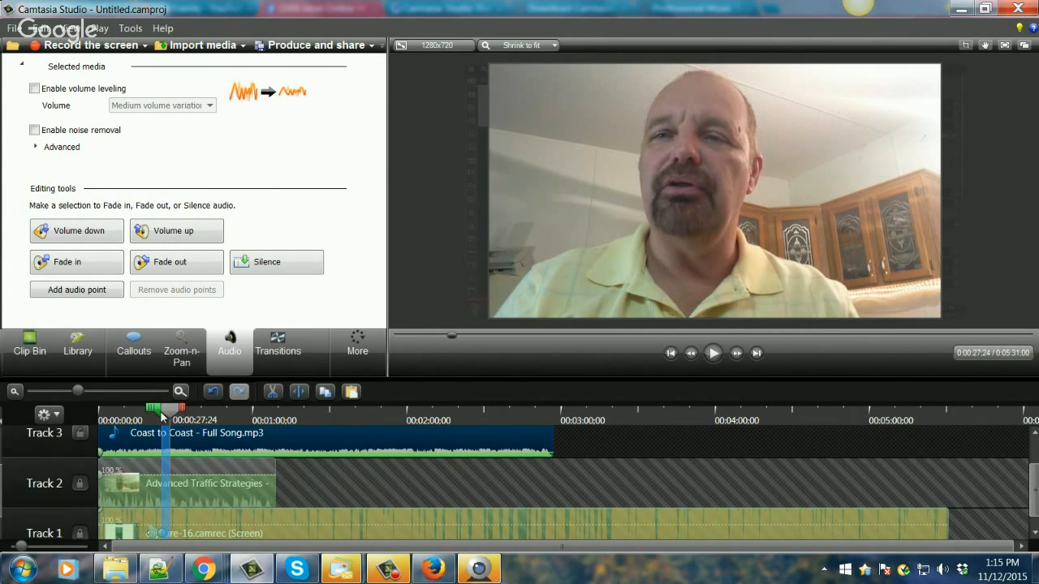
drag(152, 409, 185, 414)
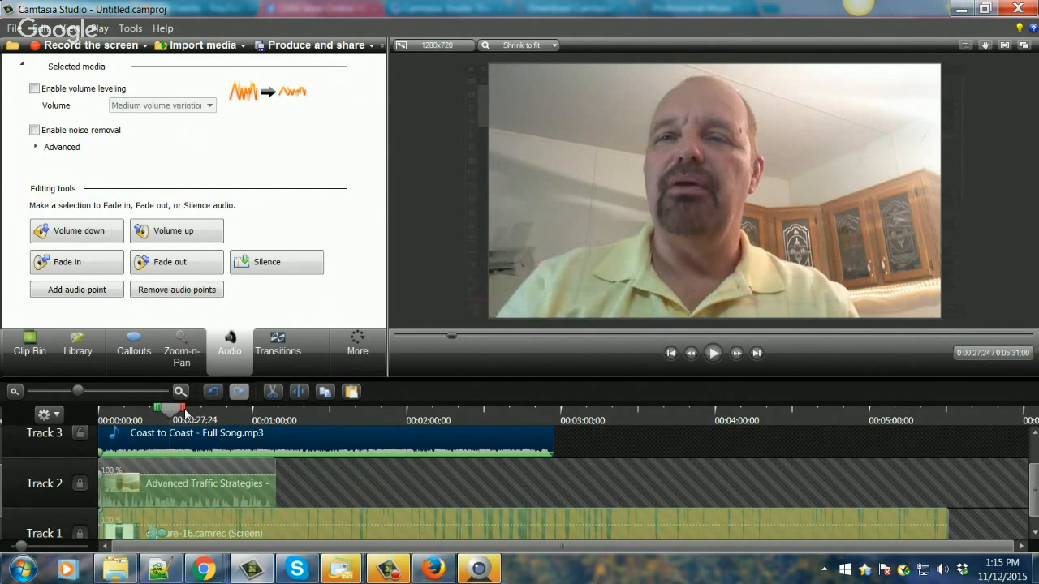
drag(180, 408, 192, 410)
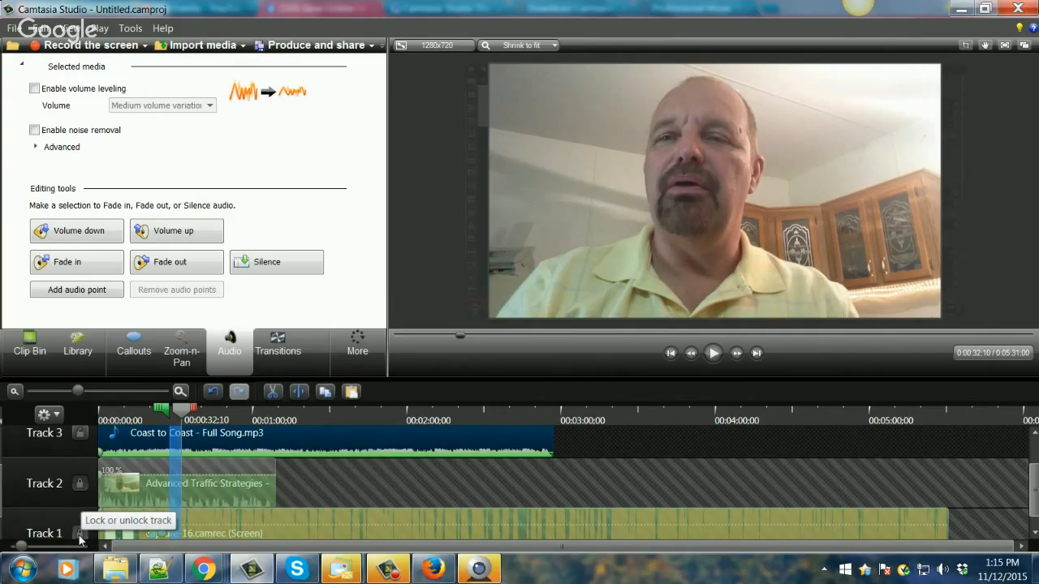
Unlock Track 2 and Track 1 and lock both tracks again
click(78, 485)
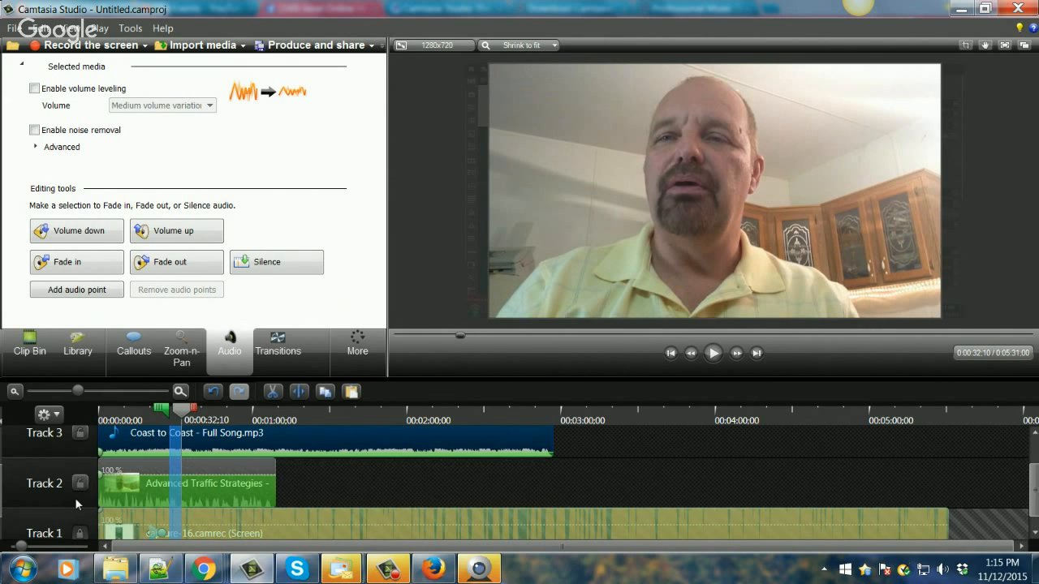
click(79, 533)
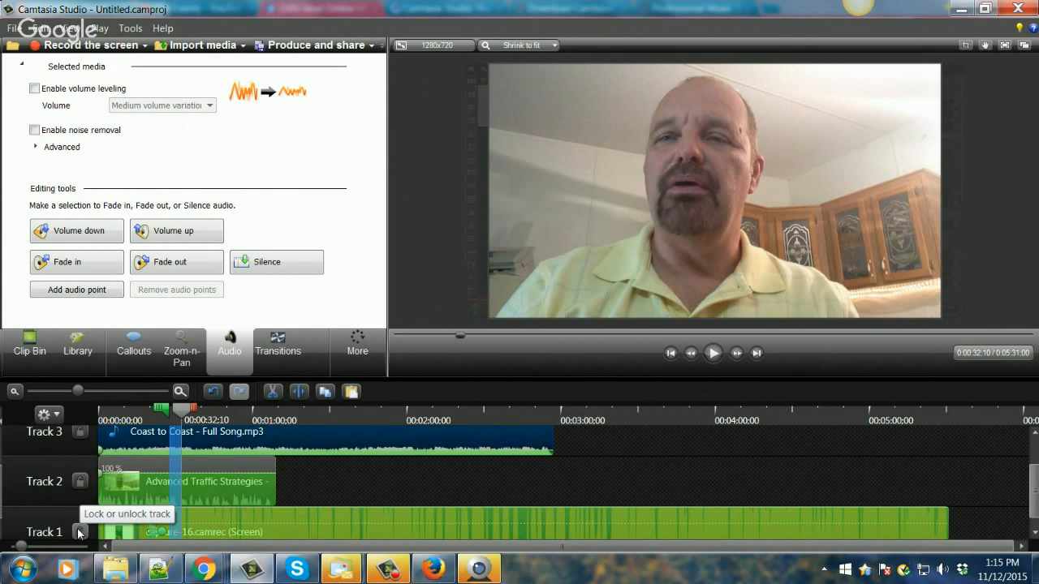
click(78, 531)
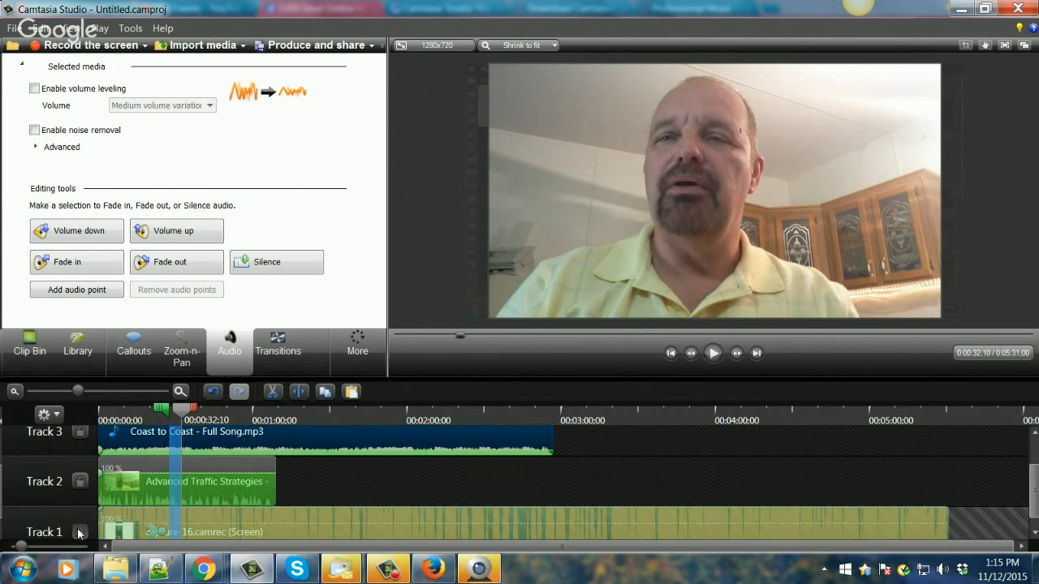
click(74, 482)
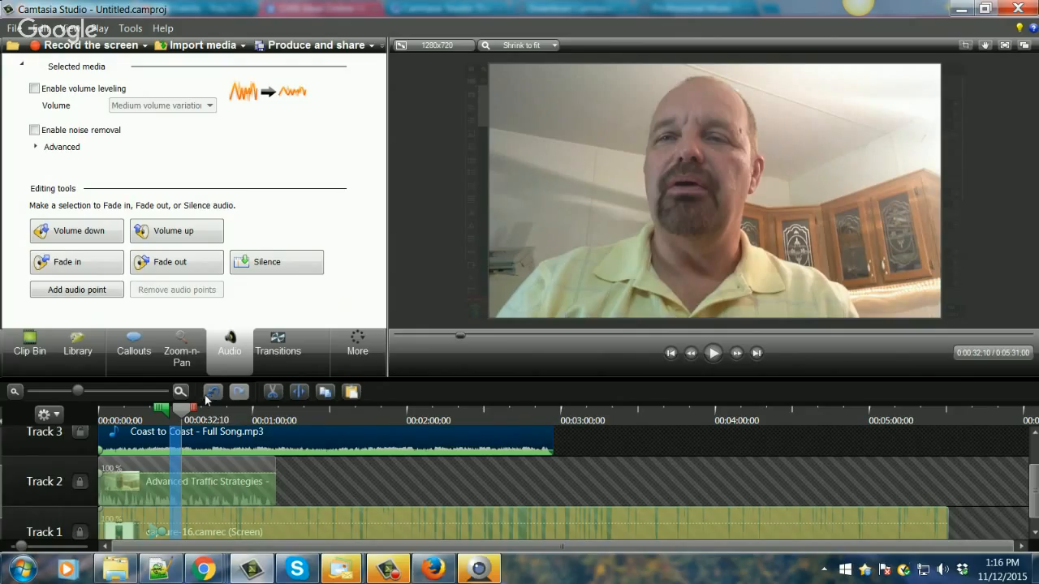
Return the playhead to the start of the timeline and step forward through the first 15 frames
drag(182, 413, 79, 407)
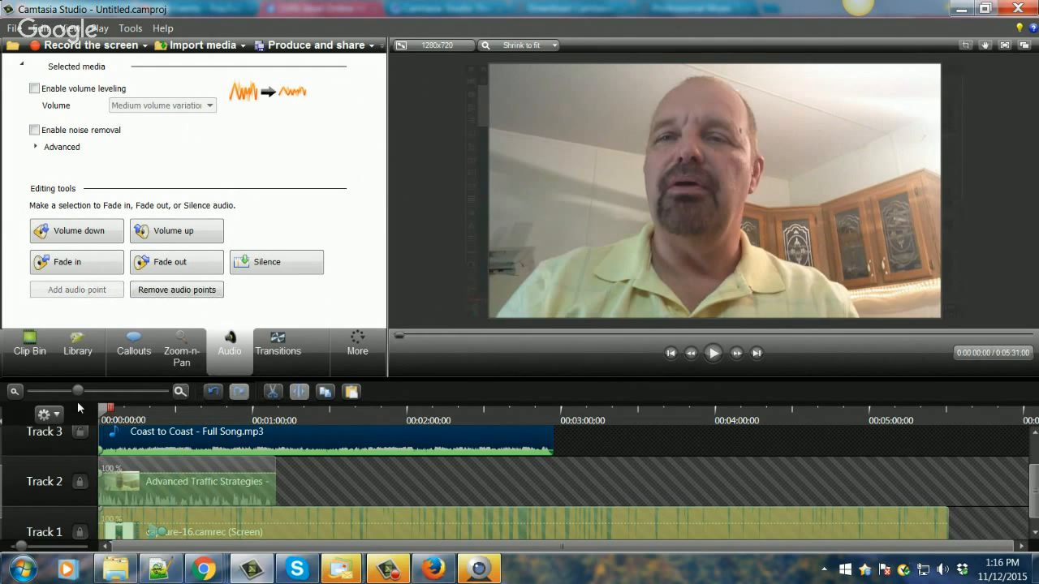
click(735, 354)
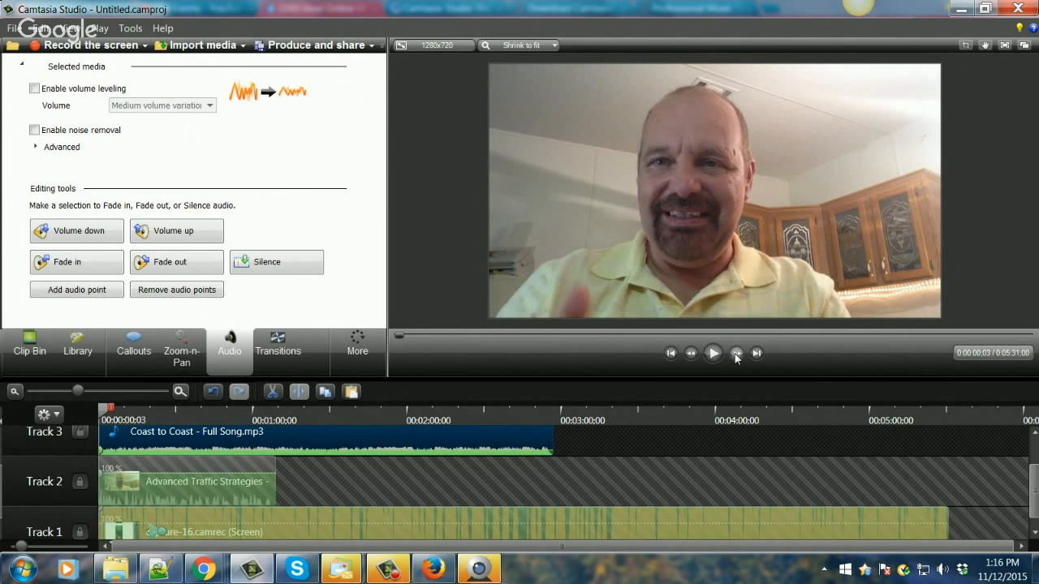
click(736, 353)
click(736, 354)
click(736, 353)
click(736, 354)
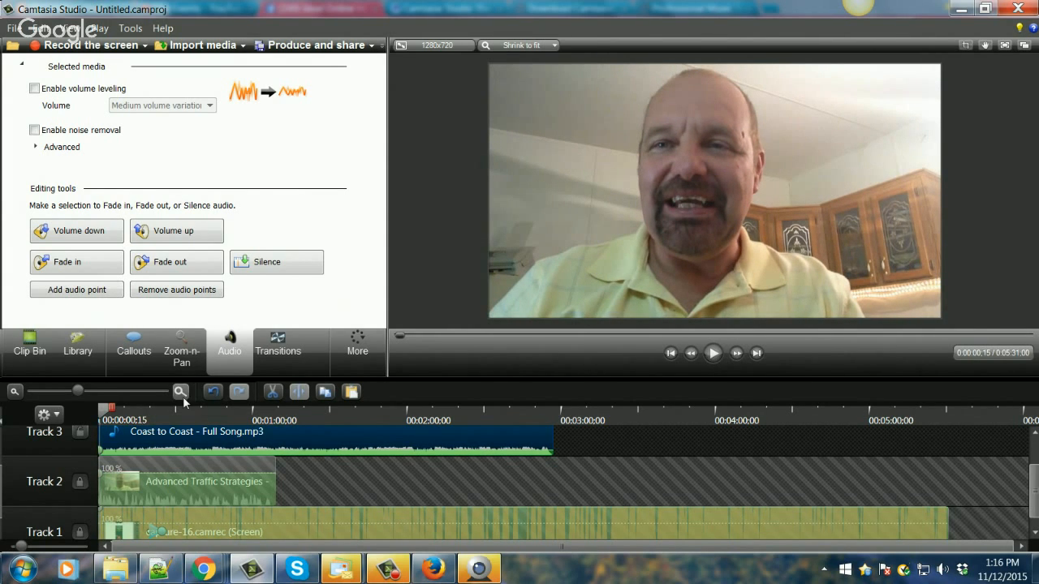
Step forward frame by frame from about 0:42, extend a short selection to about 0:44, and reset the playhead to the start
drag(102, 413, 217, 405)
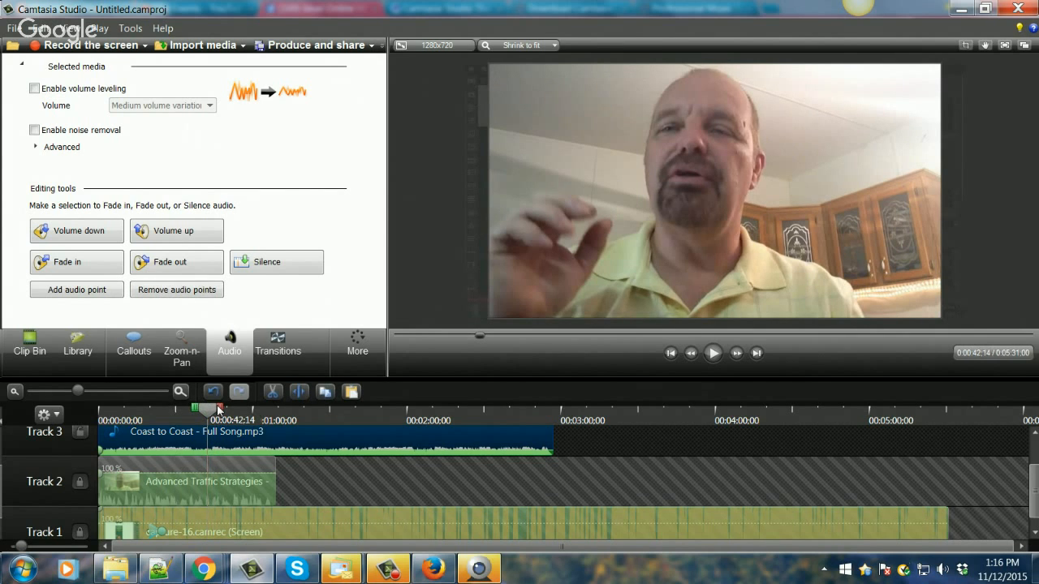
click(734, 355)
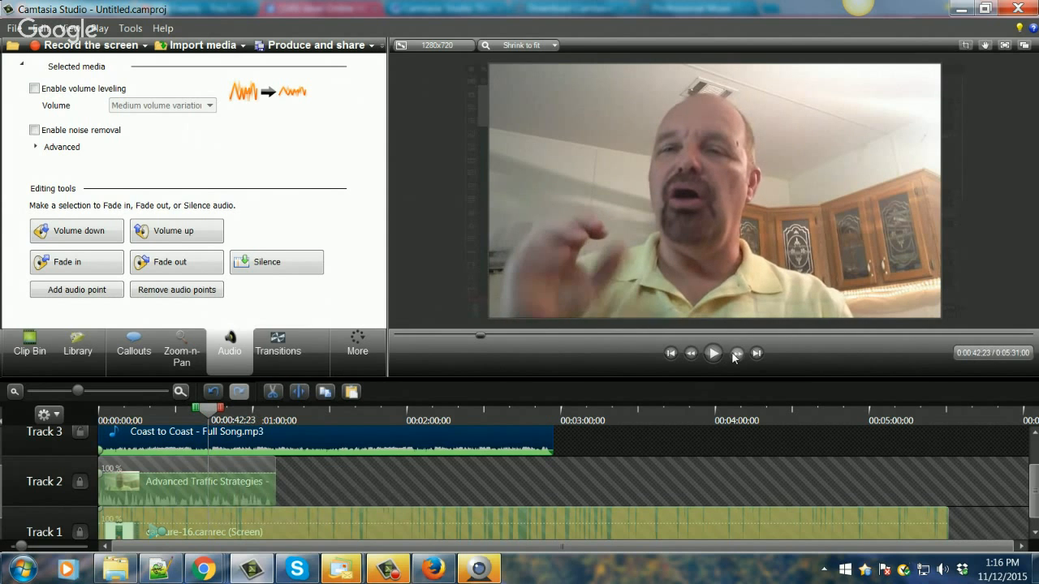
click(735, 354)
click(735, 353)
click(735, 355)
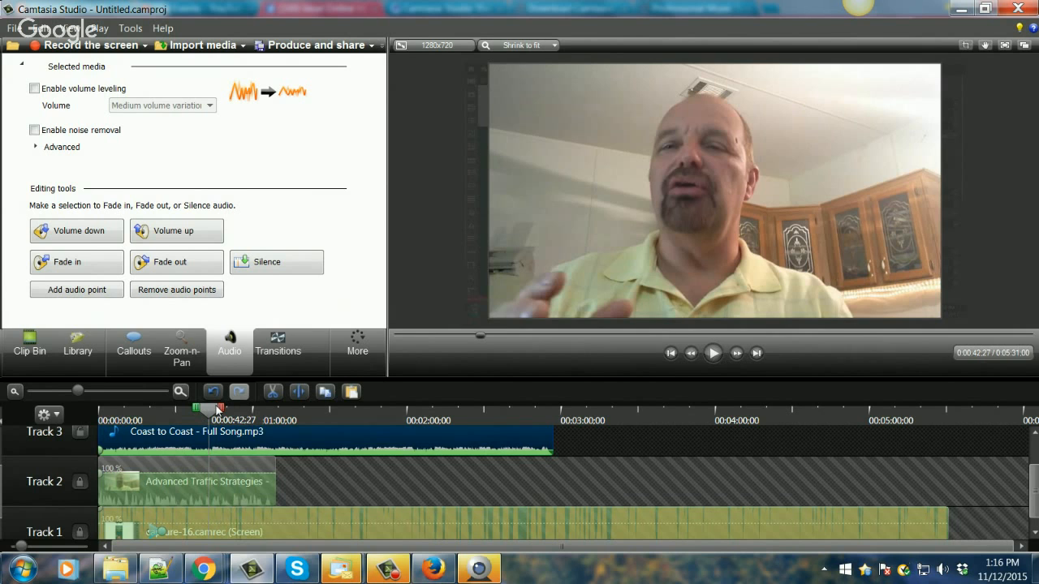
mouse_move(218, 408)
mouse_down()
mouse_move(245, 414)
mouse_move(223, 410)
mouse_up()
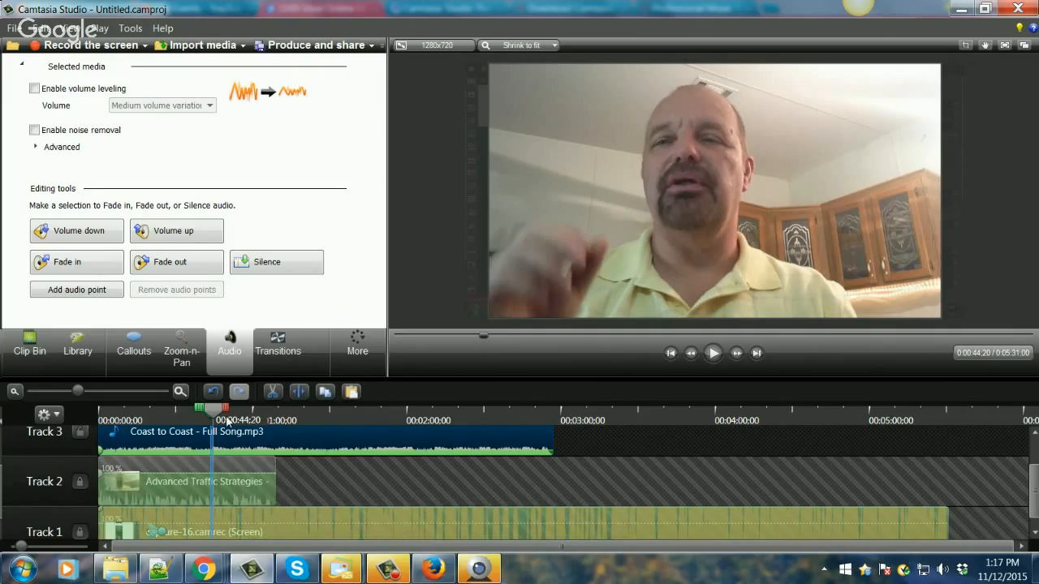
drag(208, 408, 84, 392)
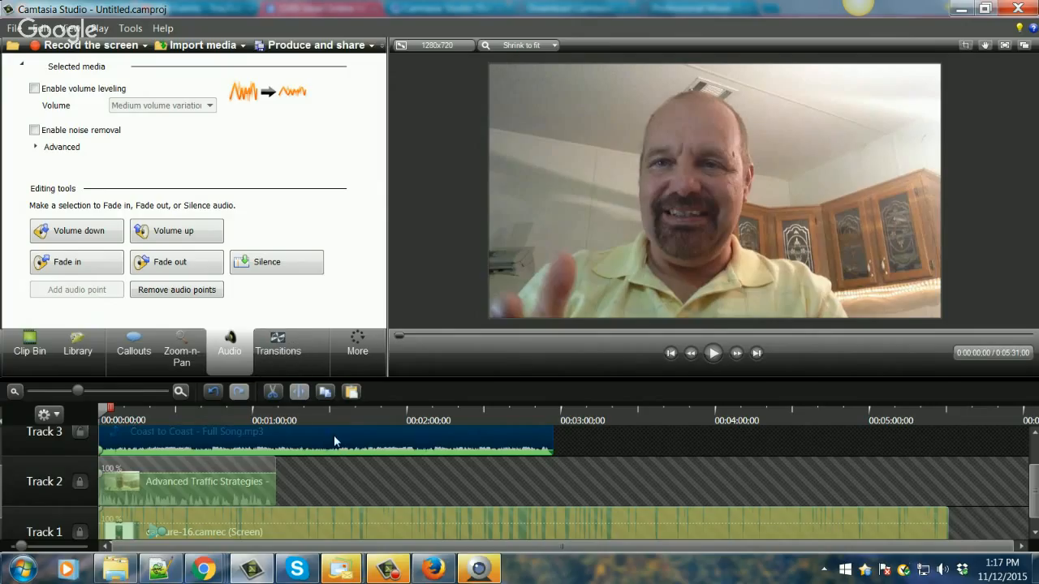
Unlock Track 2, delete its Advanced Traffic Strategies clip, and move the Coast to Coast song from Track 3 to the start of Track 2
right_click(179, 476)
click(82, 484)
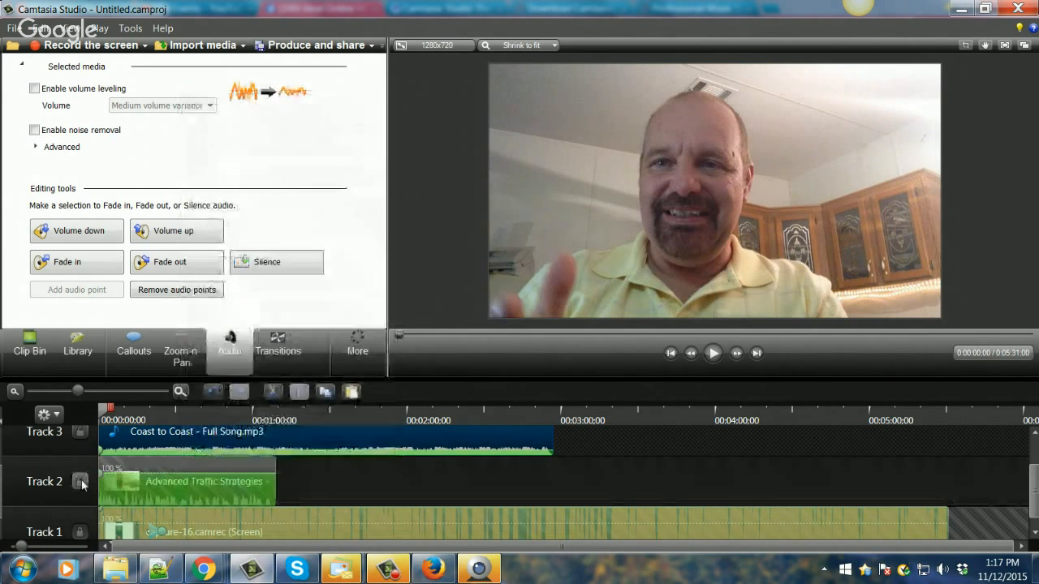
right_click(170, 483)
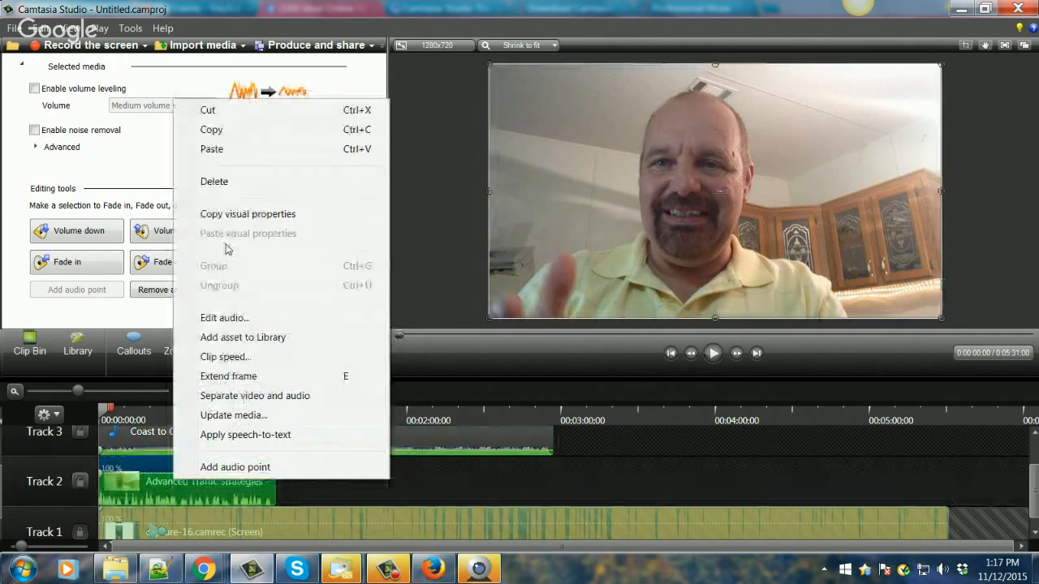
click(220, 155)
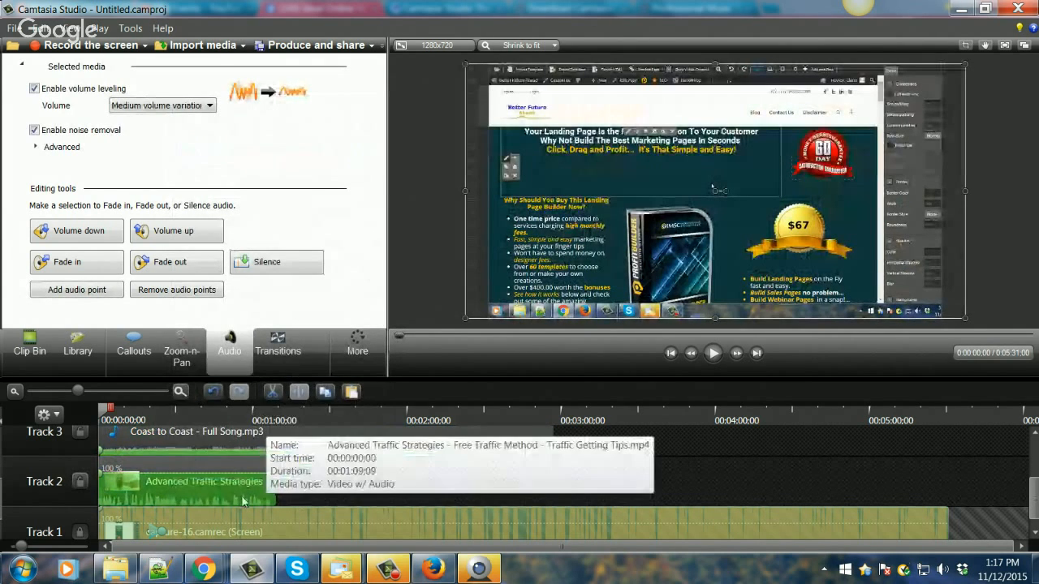
right_click(187, 479)
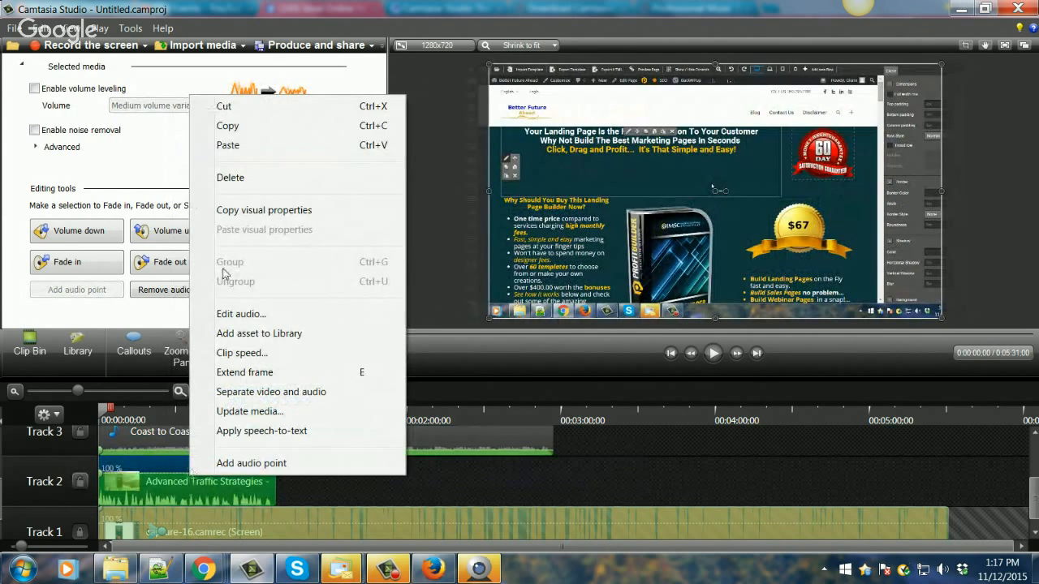
click(231, 178)
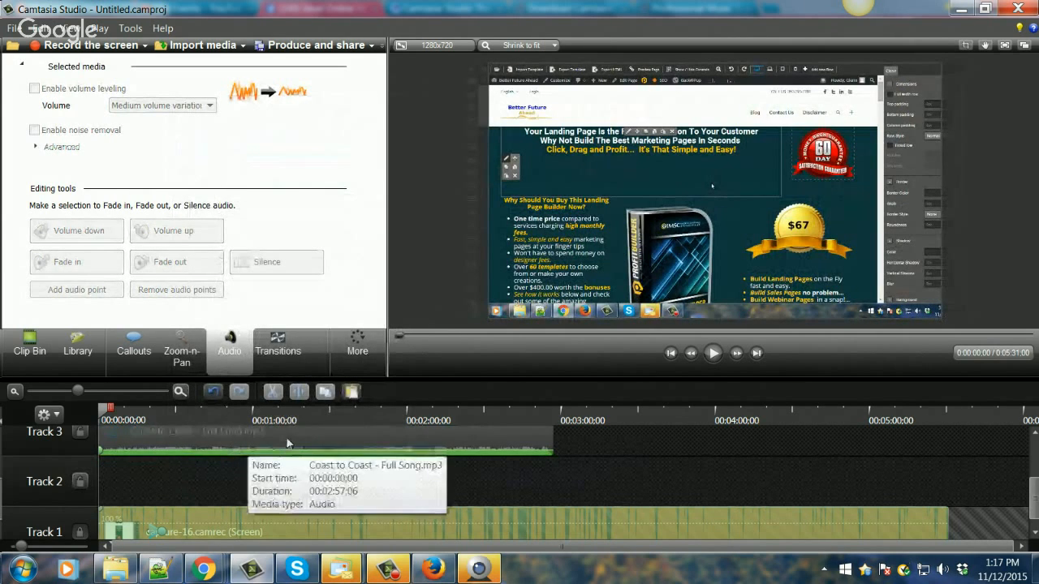
drag(283, 450, 285, 504)
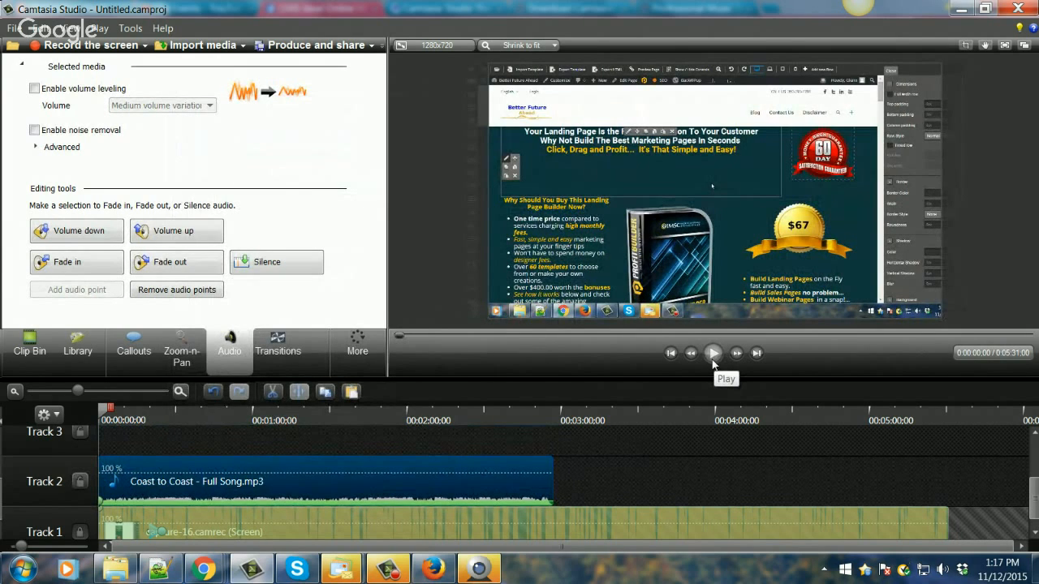
Play the video from the start to about 0:08 and add a blue rounded rectangle callout at that point
click(711, 358)
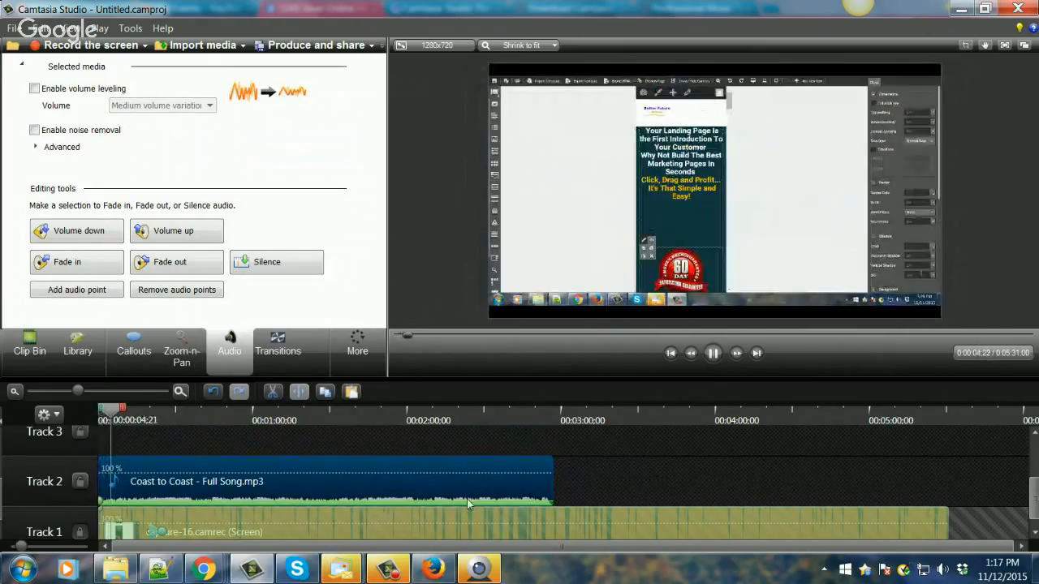
click(706, 362)
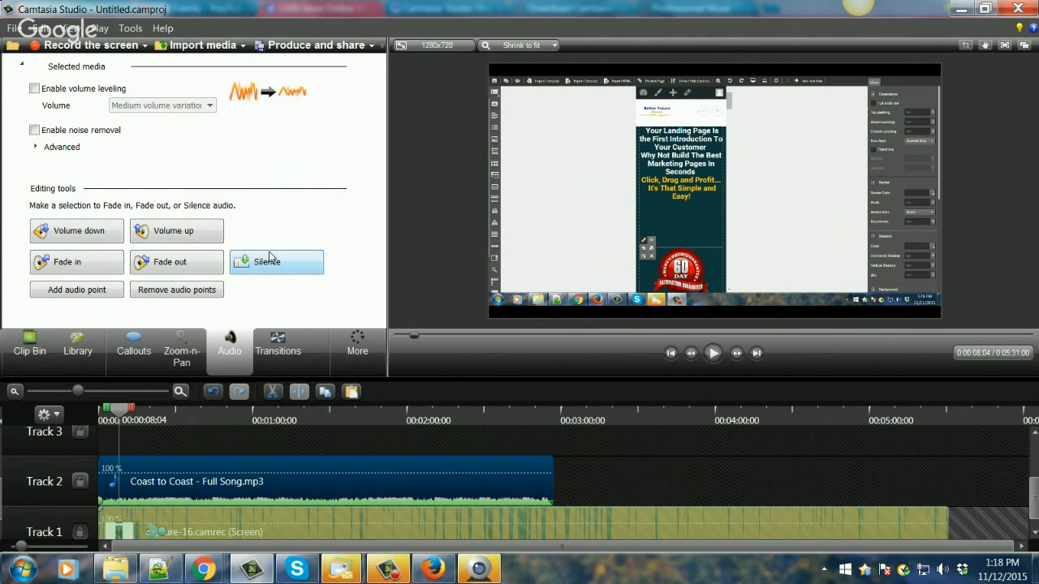
click(123, 351)
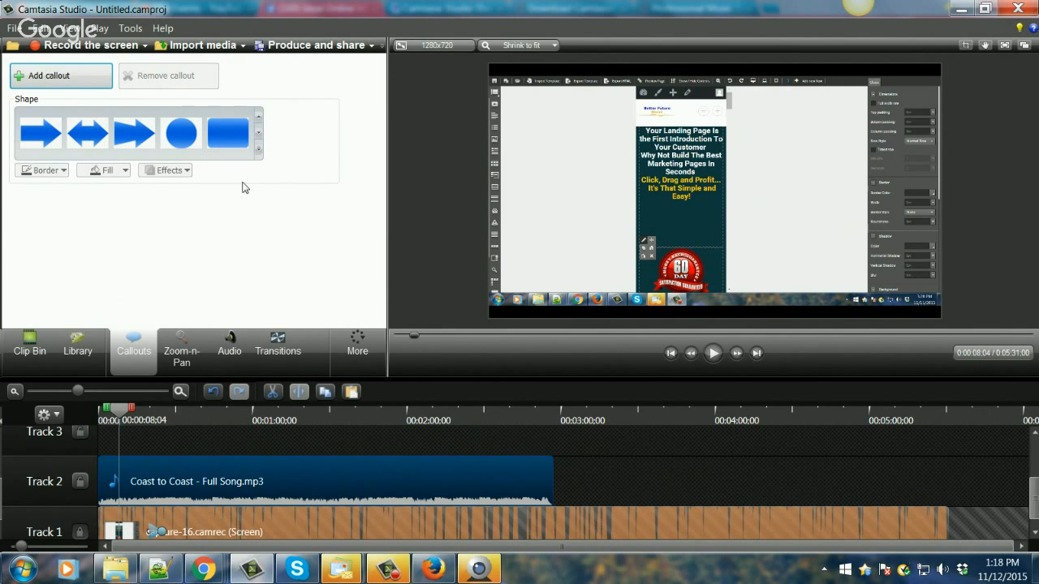
click(216, 145)
click(233, 277)
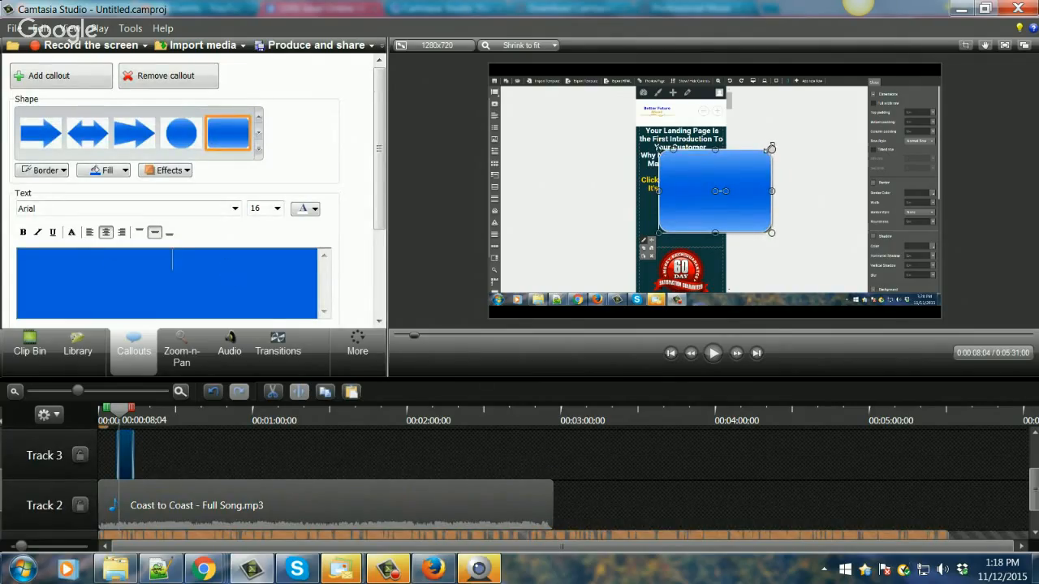
Enlarge the blue callout across the page preview, then shrink it to a small box beside the mobile page
drag(770, 148, 835, 118)
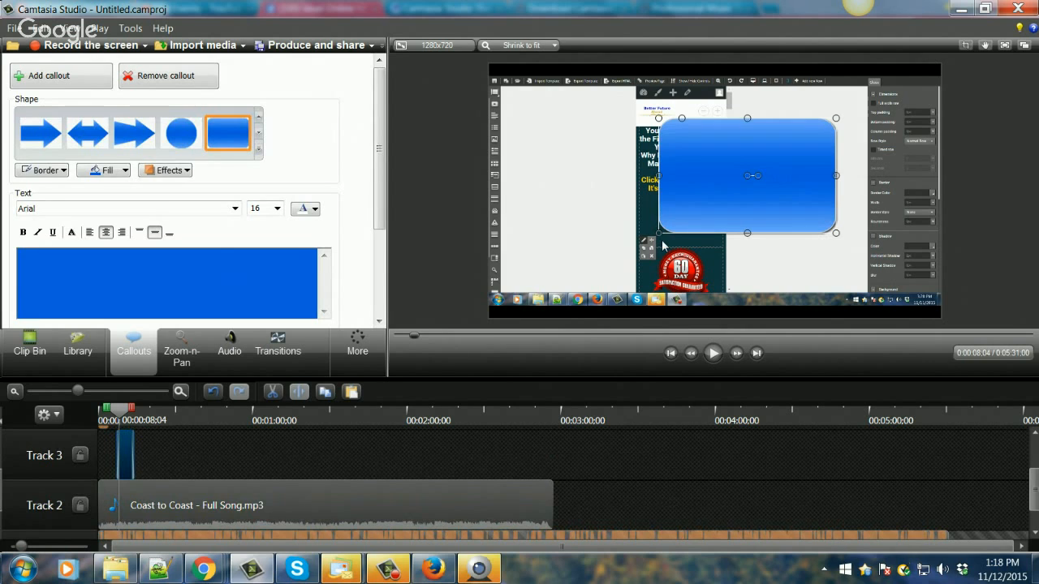
drag(658, 233, 533, 251)
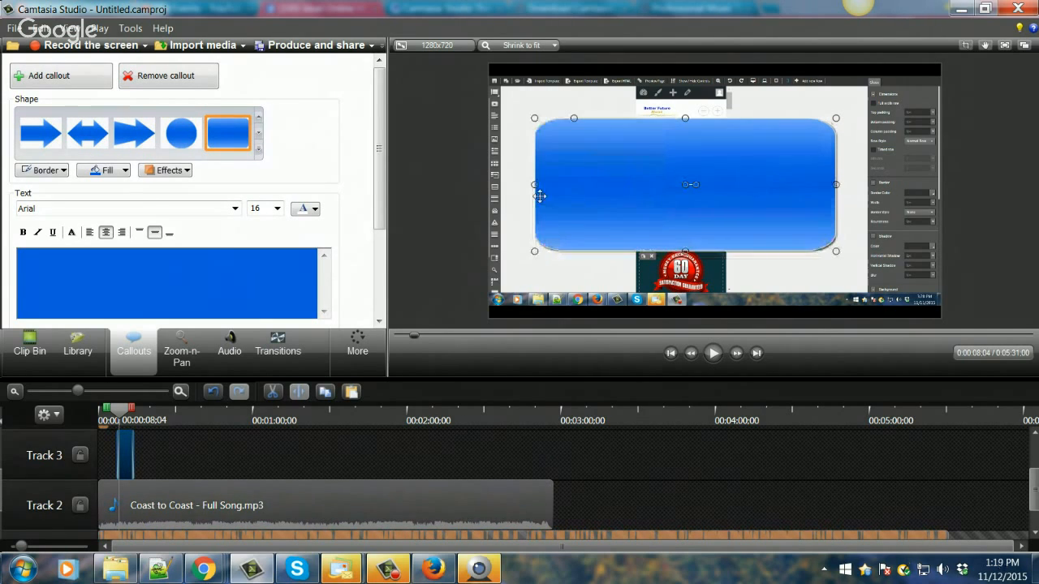
drag(533, 250, 739, 194)
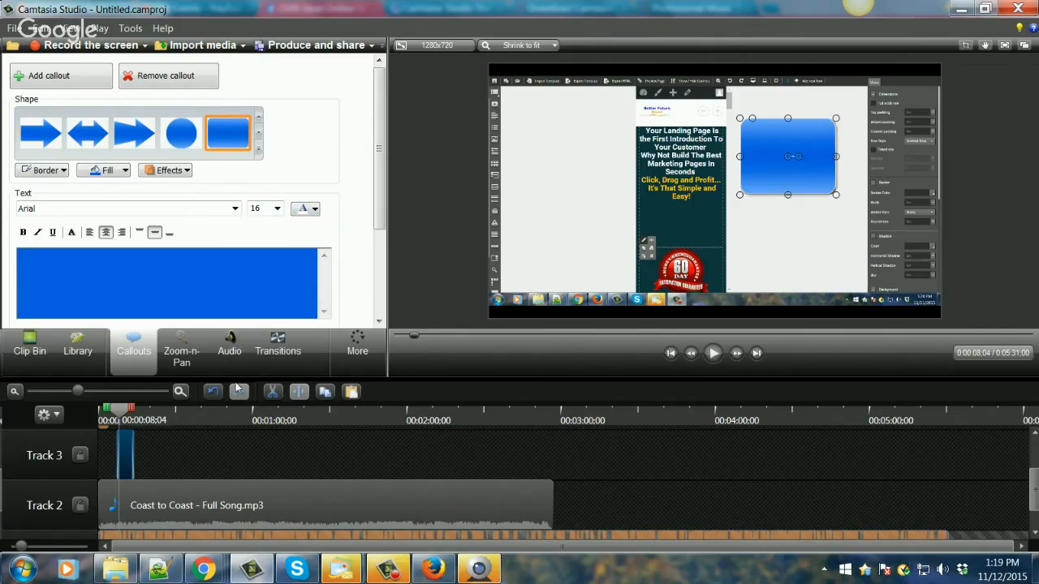
Open the Zoom-n-Pan settings, select the callout on Track 3, and lock Track 2
click(173, 353)
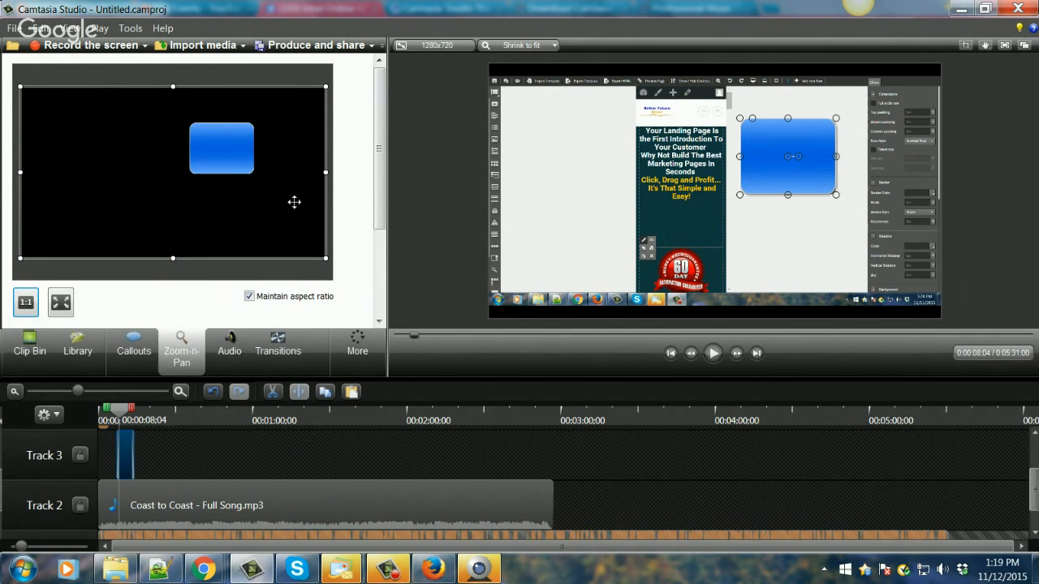
click(126, 445)
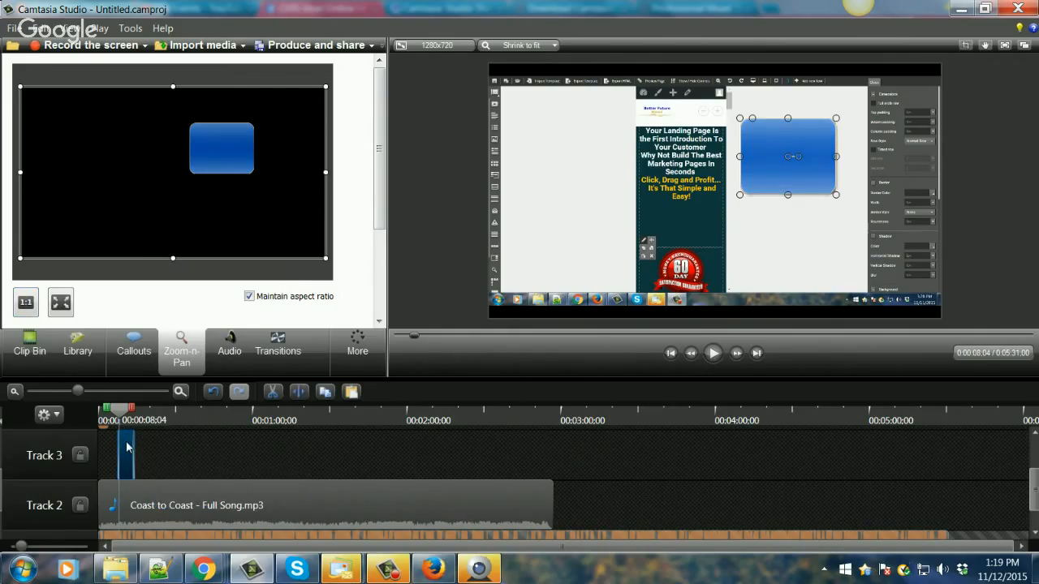
click(80, 504)
scroll(183, 508, down, 1)
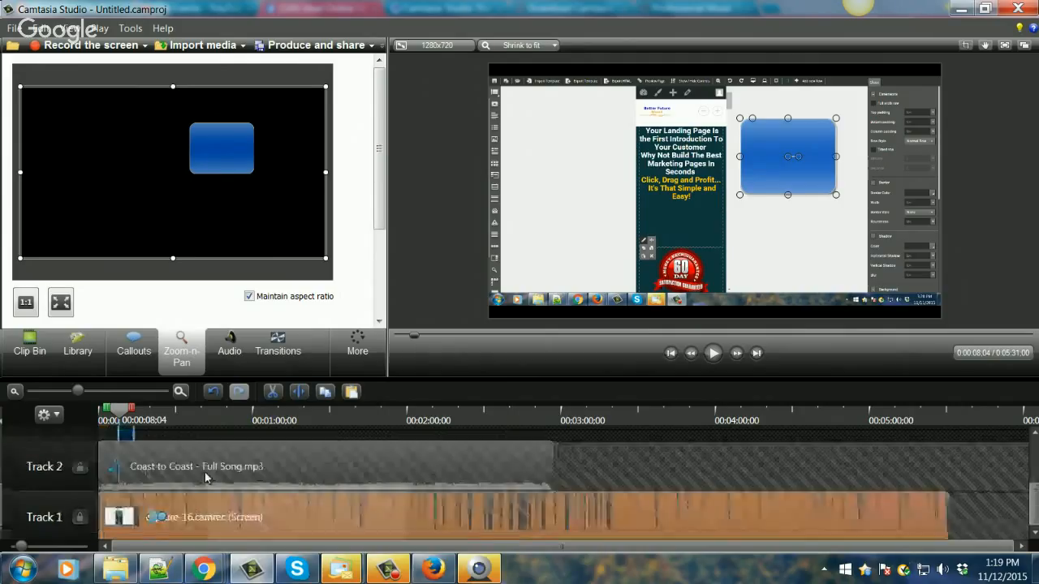
Delete the blue callout from Track 3 and the short clip at the start of Track 4
scroll(180, 511, up, 3)
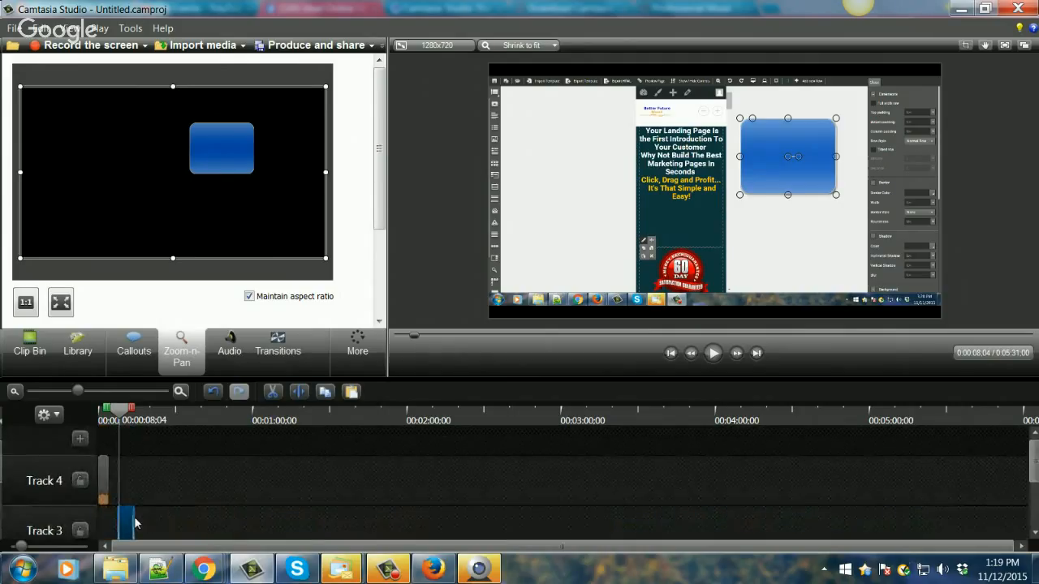
right_click(125, 525)
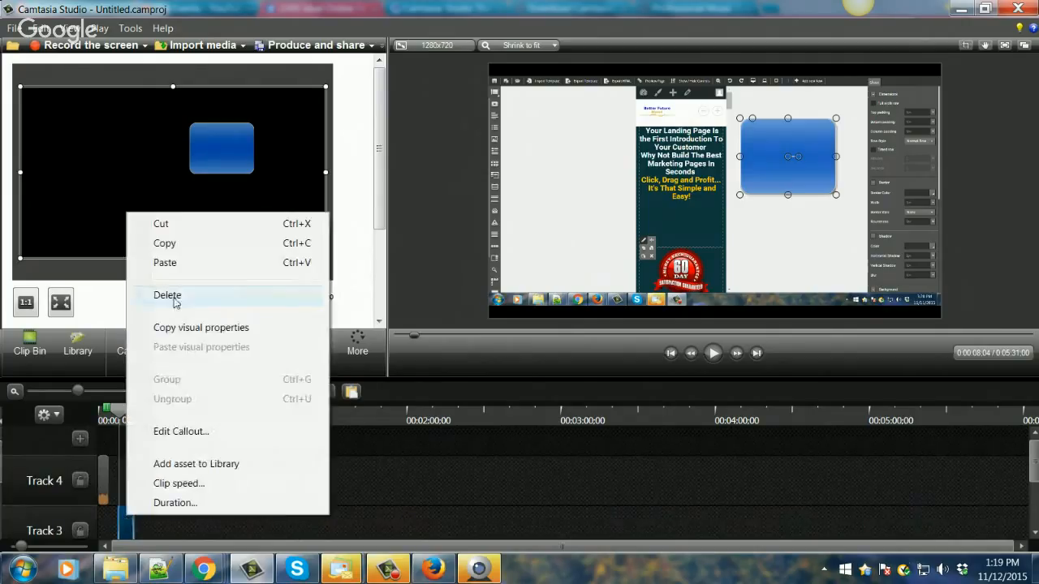
click(174, 295)
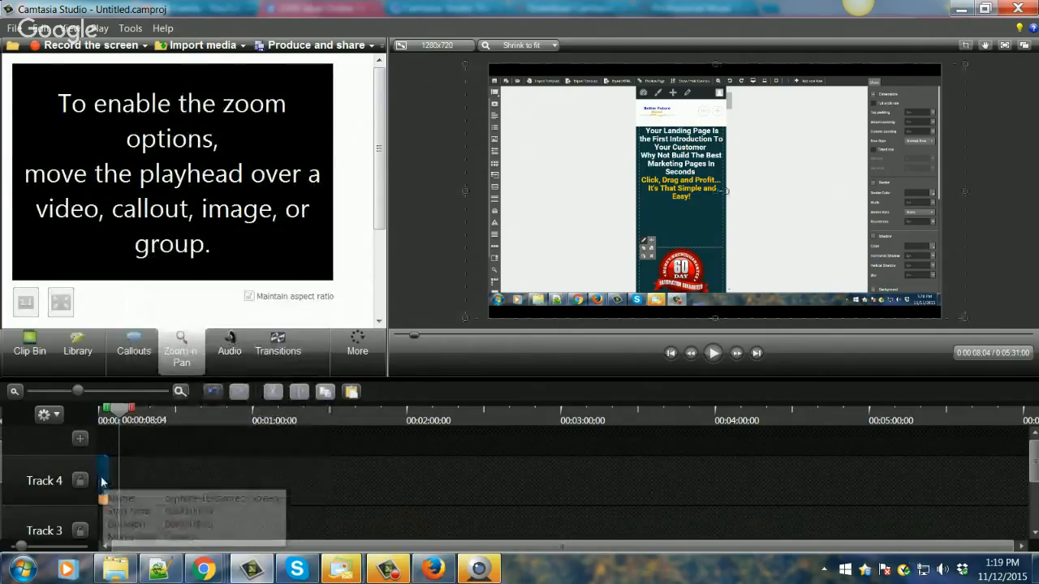
right_click(103, 474)
click(145, 168)
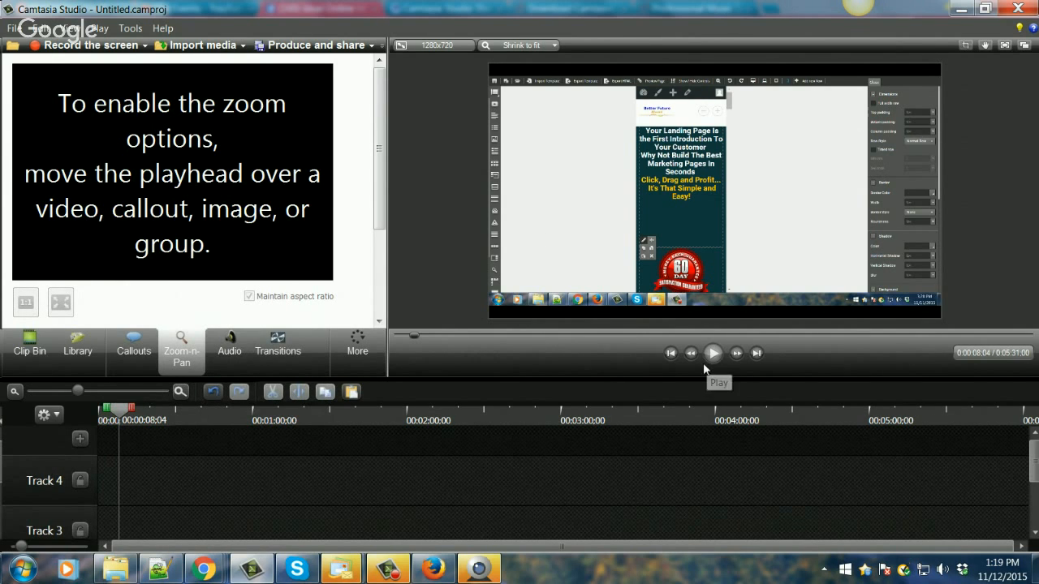
Play the video from about 0:08 and pause it at about 0:13
scroll(603, 444, down, 3)
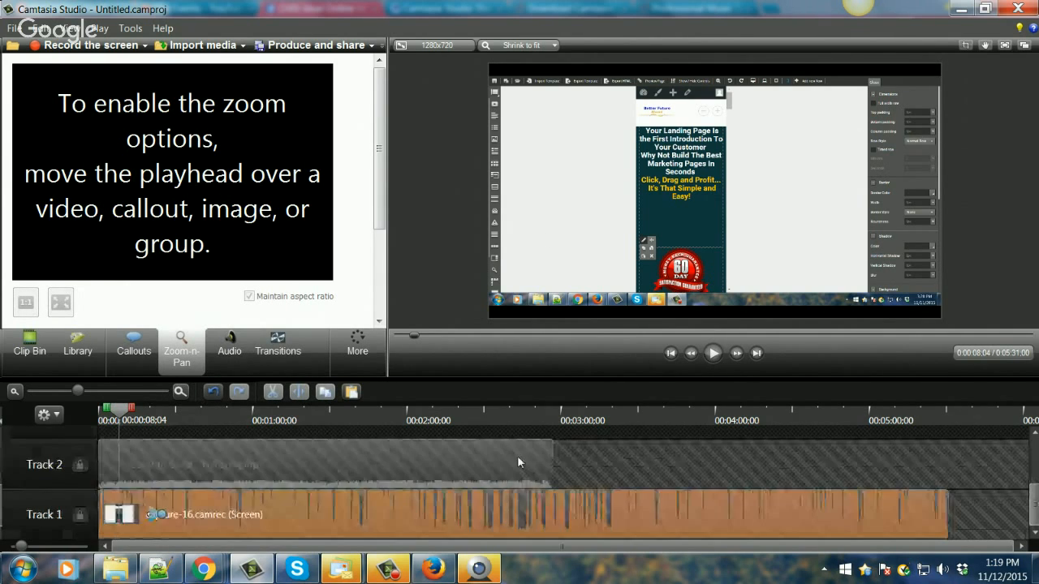
click(712, 352)
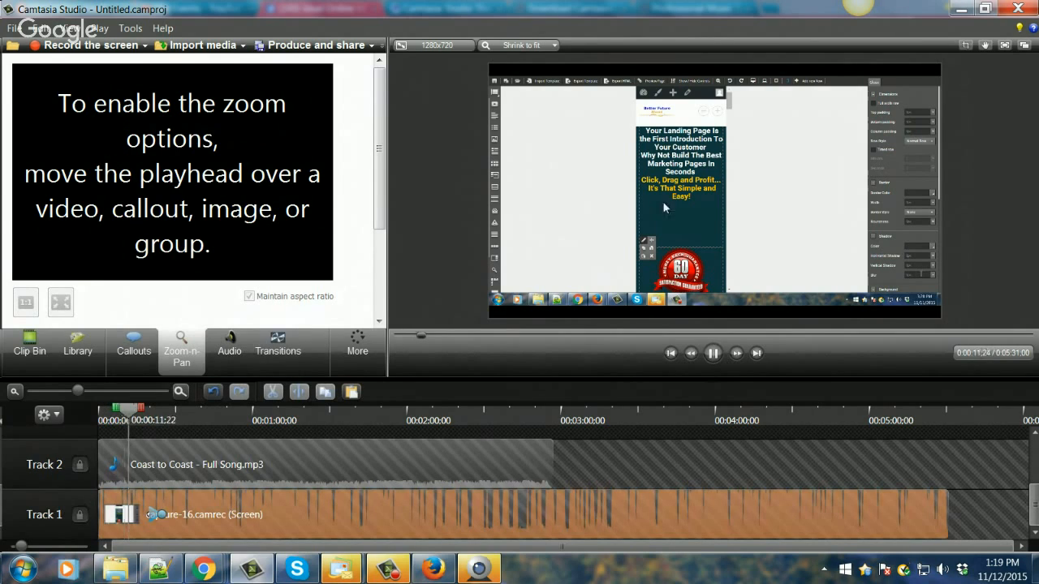
key(space)
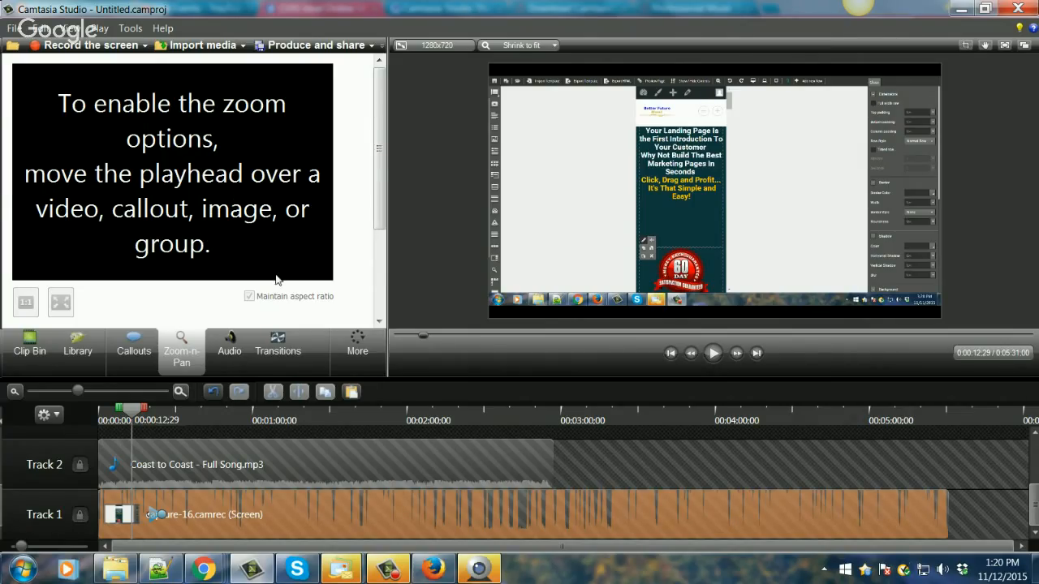
Move the playhead forward, play on with the Zoom-n-Pan settings open, and pause at about 0:41
drag(128, 413, 155, 414)
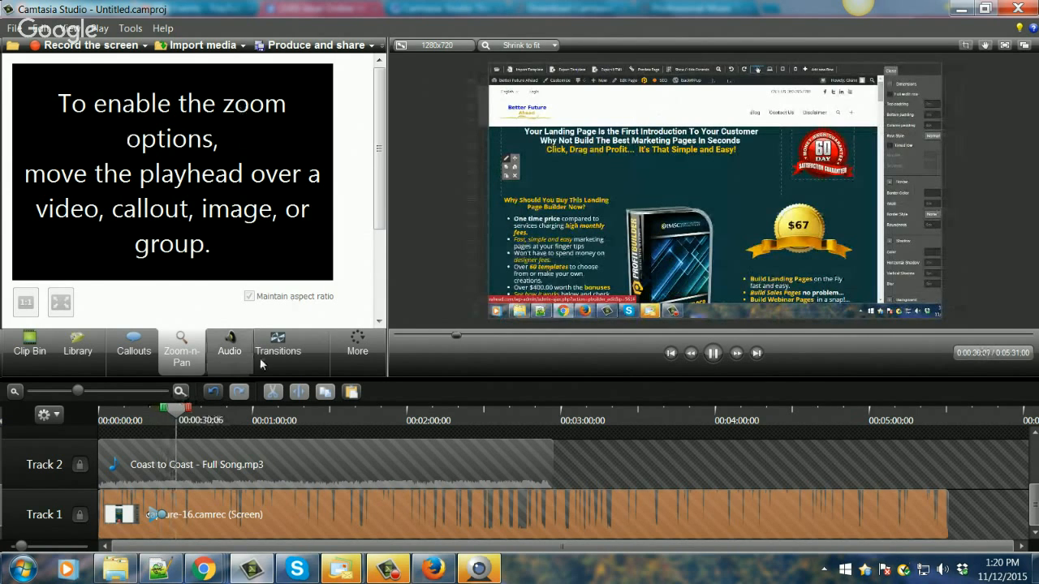
click(224, 357)
click(180, 357)
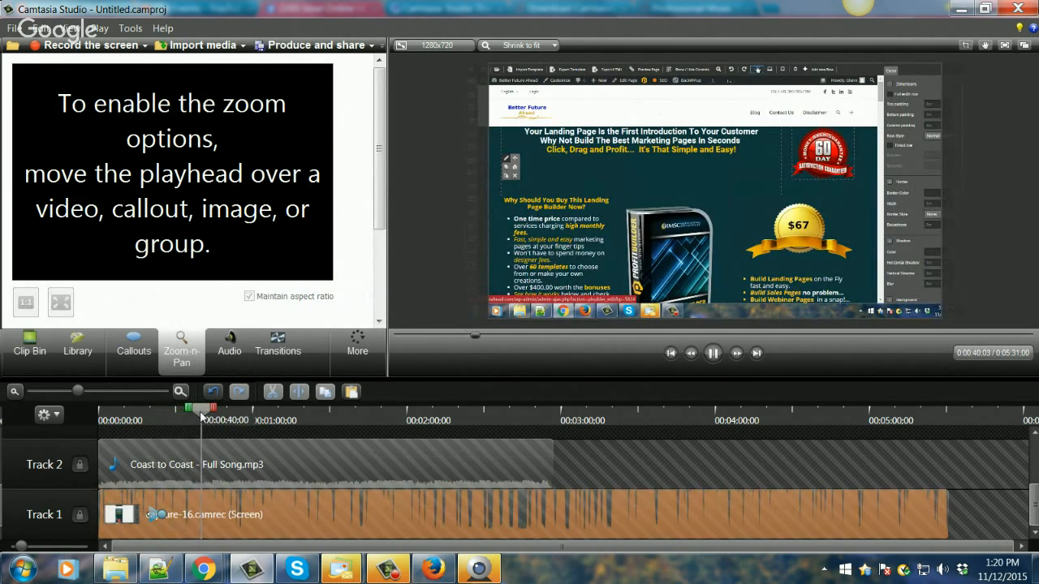
key(space)
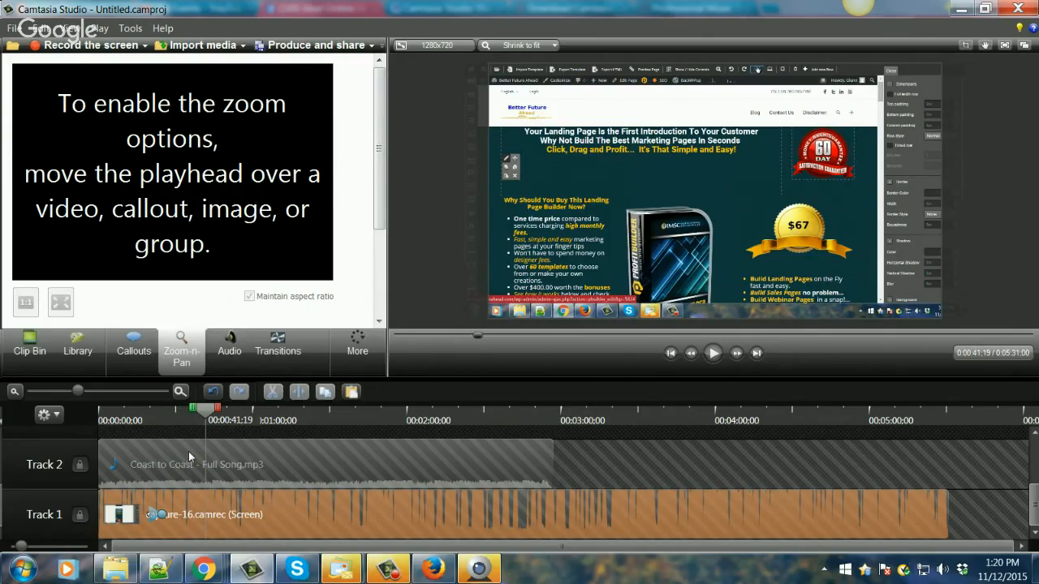
Unlock Track 1 and zoom its screen recording at about 0:41 in on the landing page's bullet list and product box
click(74, 515)
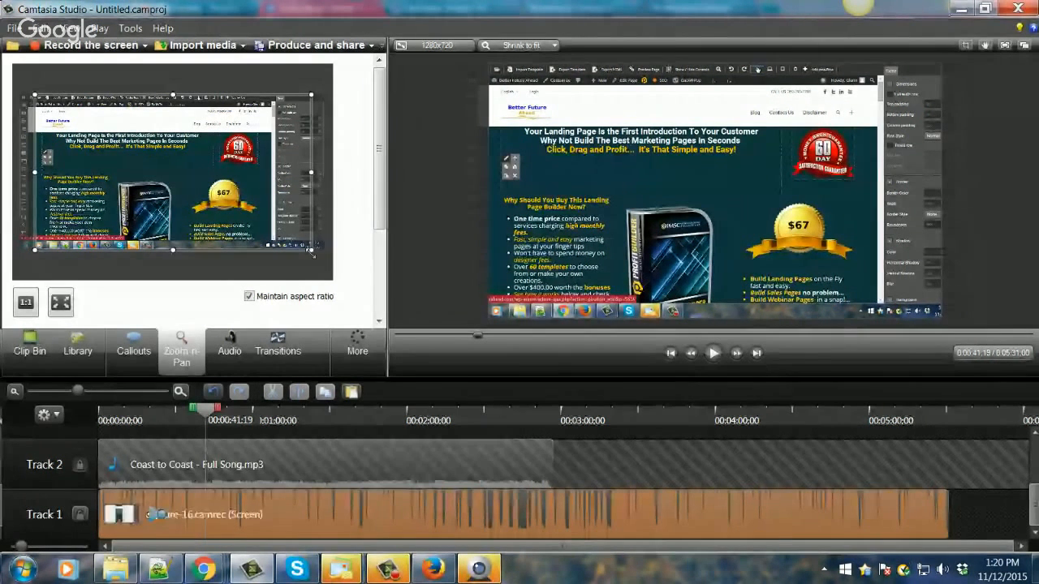
drag(311, 250, 316, 268)
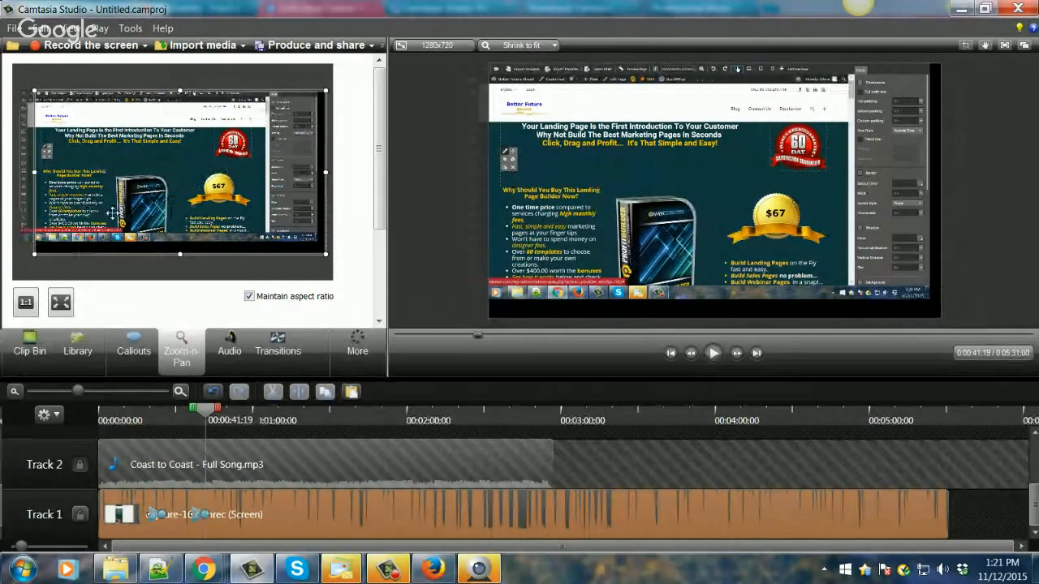
drag(305, 246, 290, 238)
drag(213, 245, 215, 241)
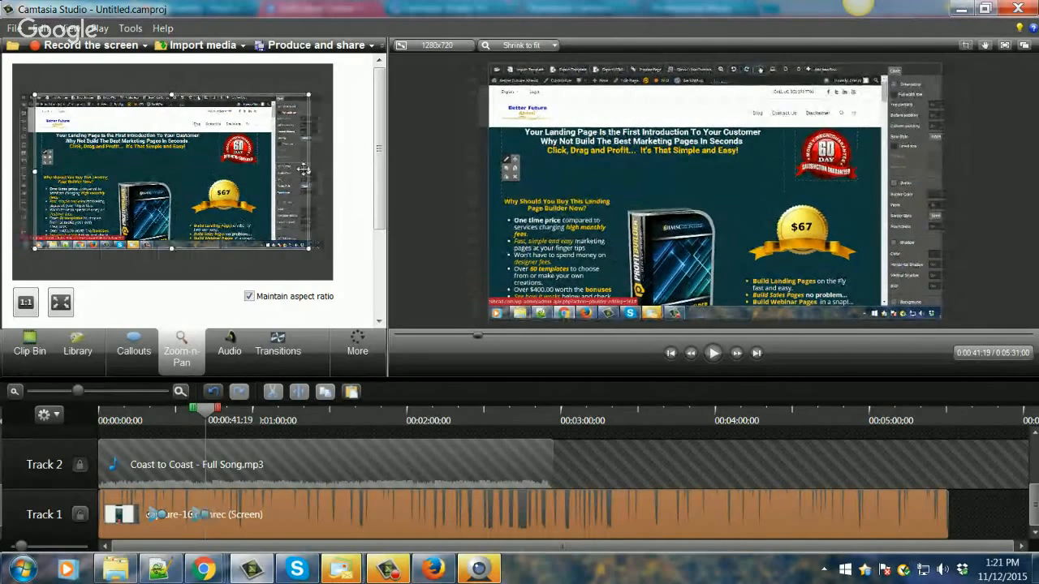
drag(306, 172, 199, 172)
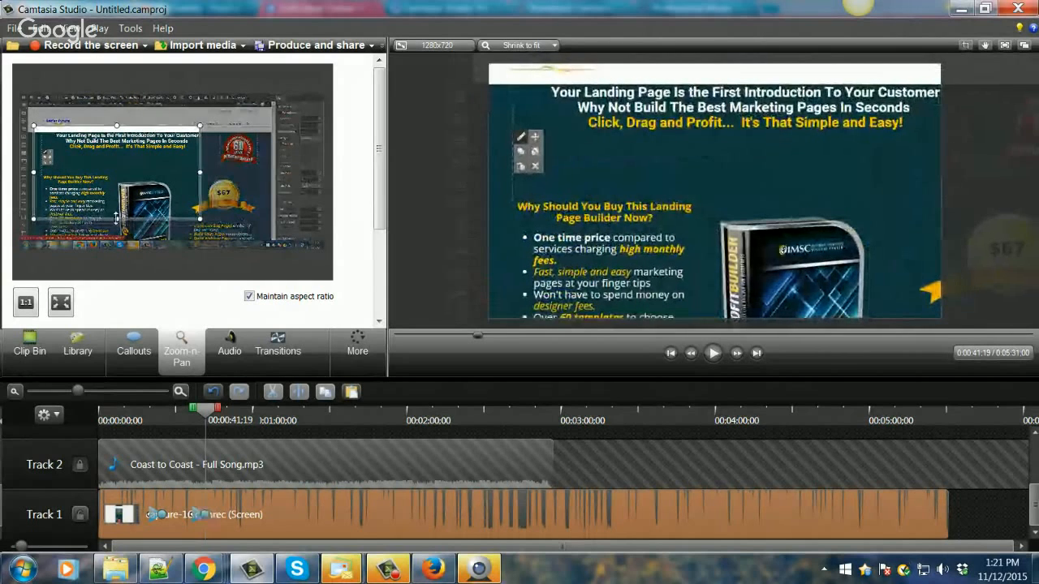
drag(116, 218, 116, 235)
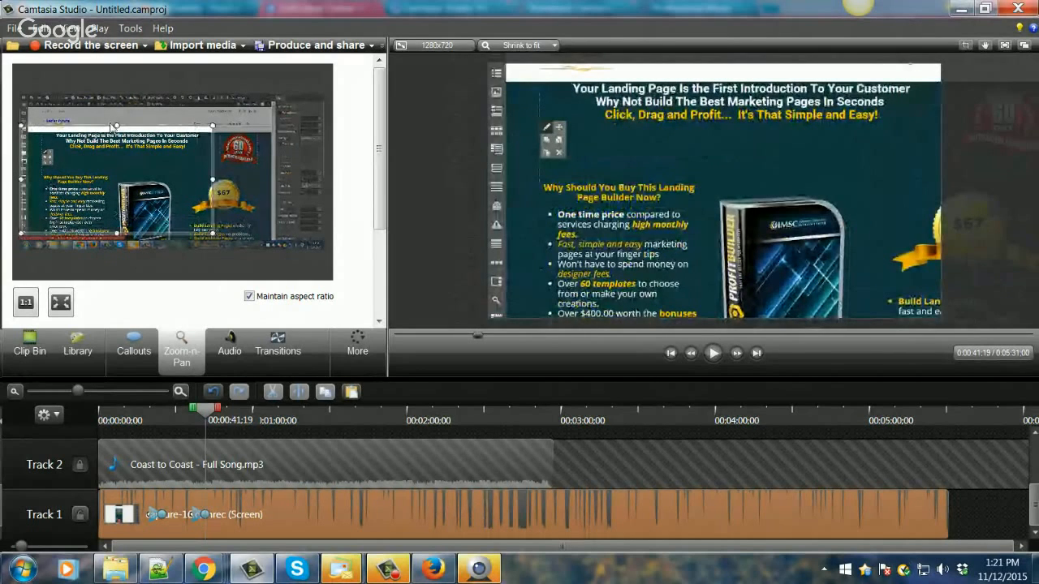
drag(111, 124, 111, 152)
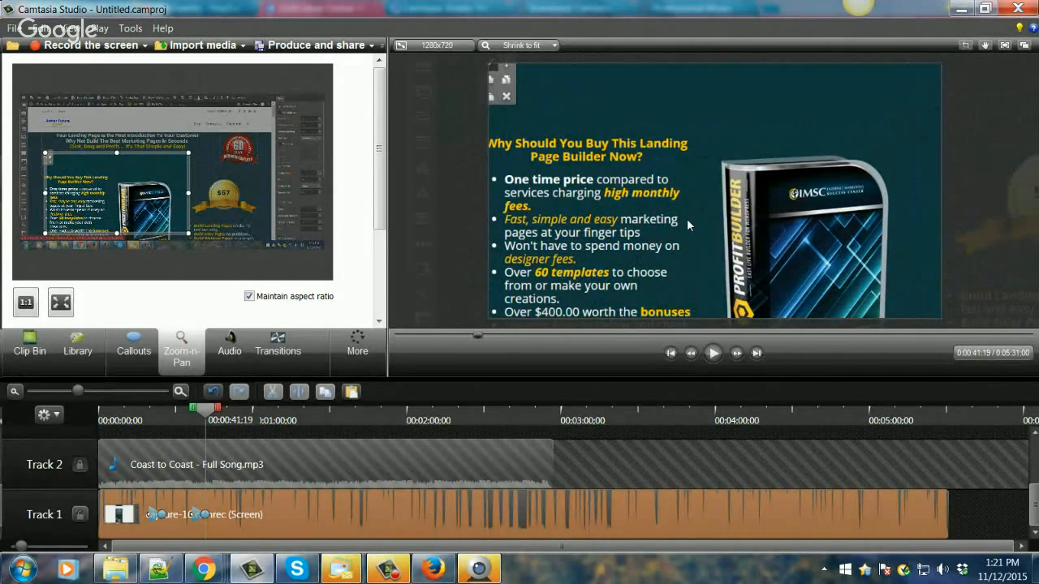
Play on to about 0:50 and zoom back out there so the whole recording fits the canvas
click(712, 354)
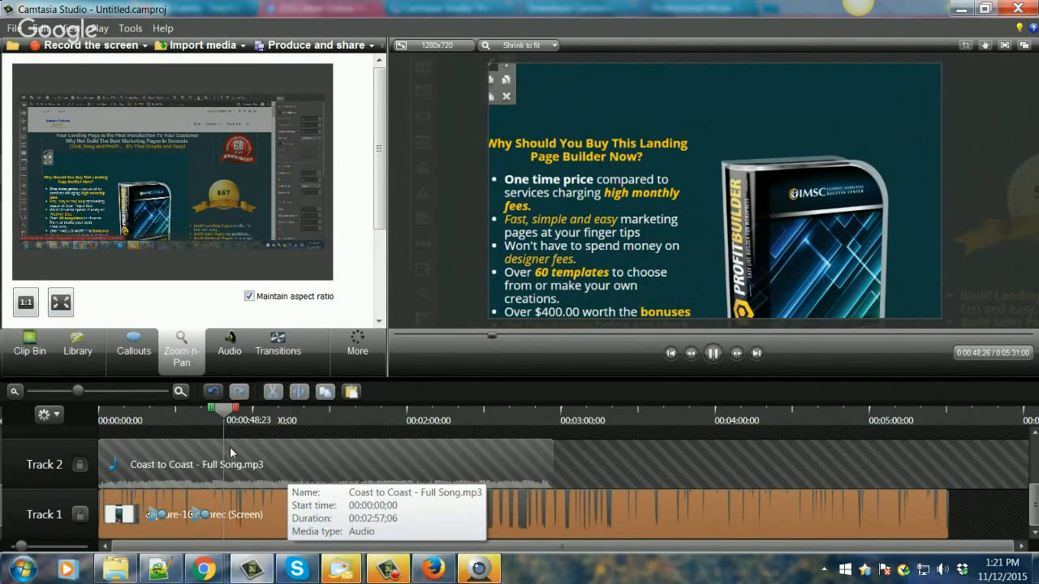
click(59, 301)
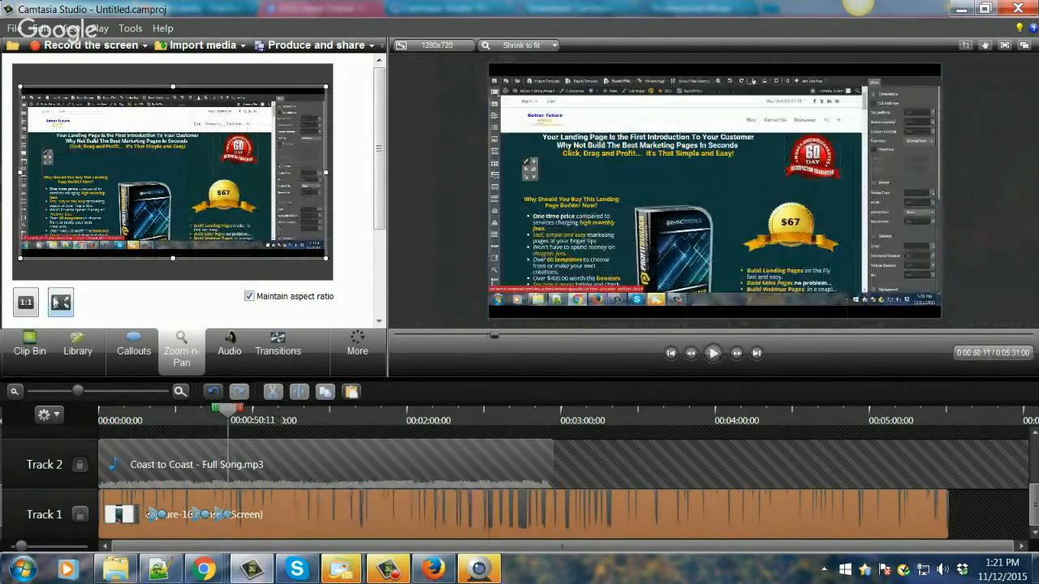
Preview the video to about 0:54, then replay it from about 0:23 to review the zoom-in and zoom-out
click(714, 357)
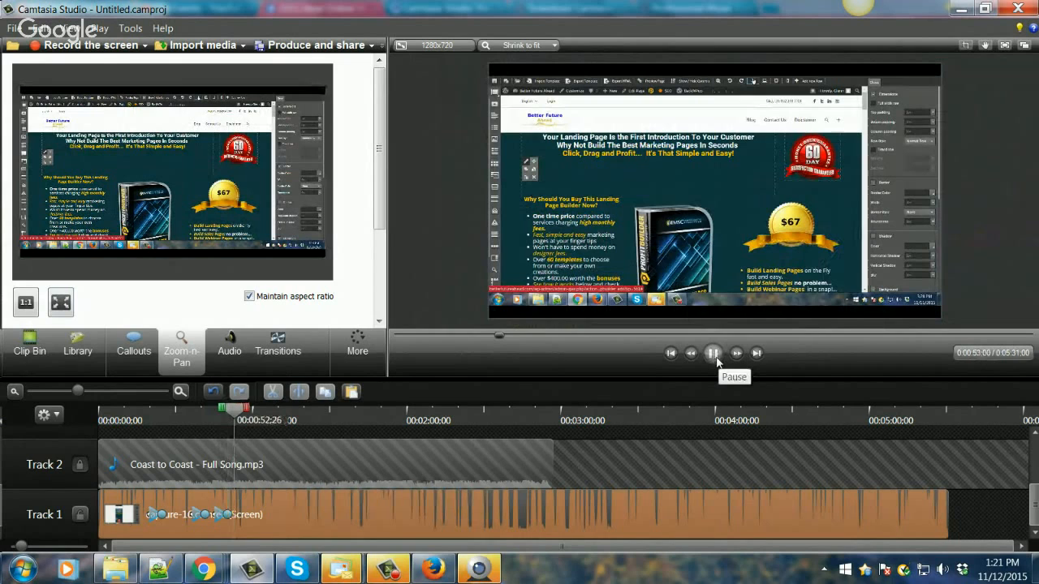
click(713, 354)
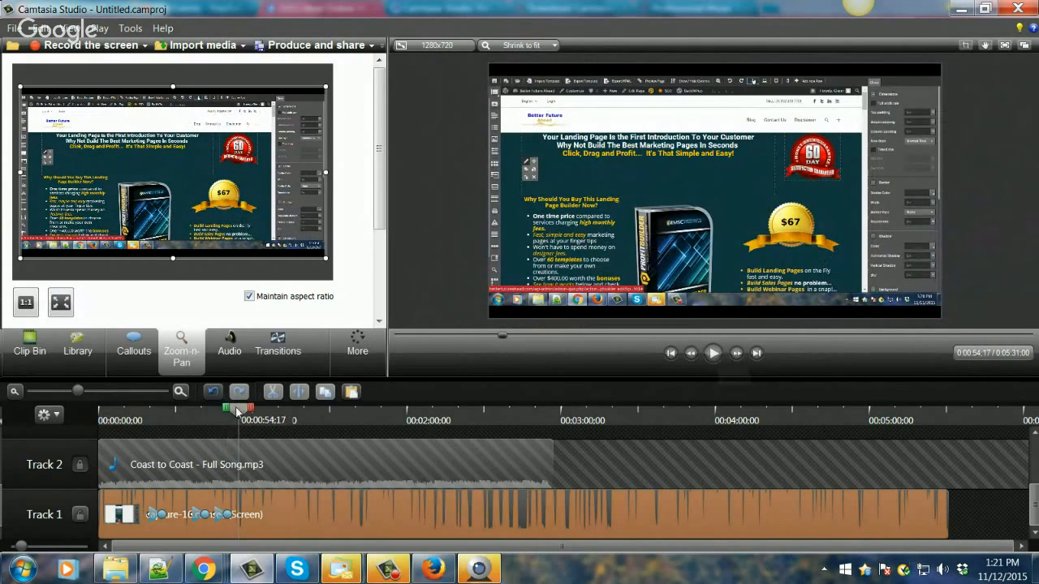
drag(238, 412, 155, 409)
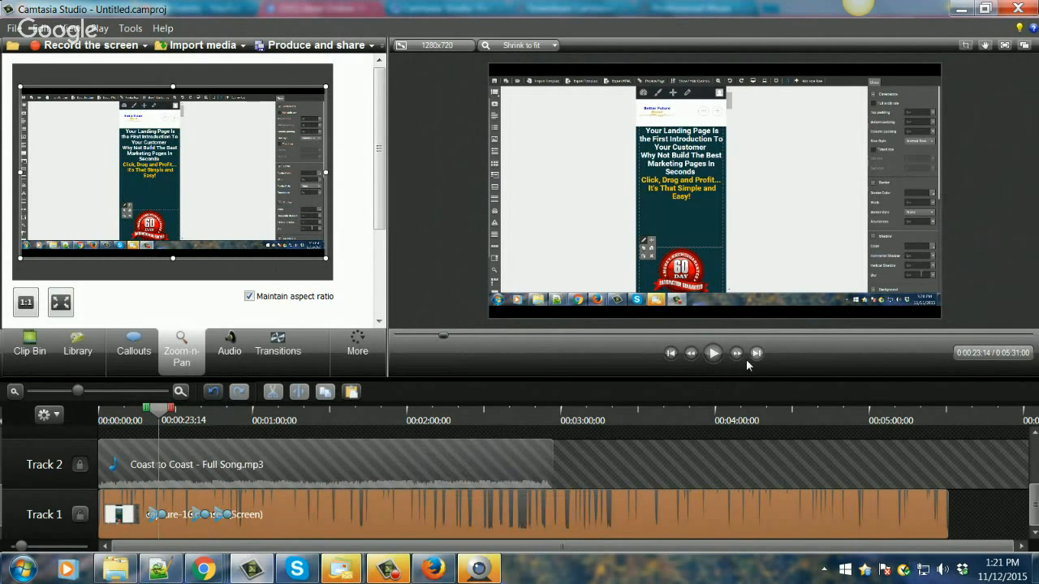
click(712, 353)
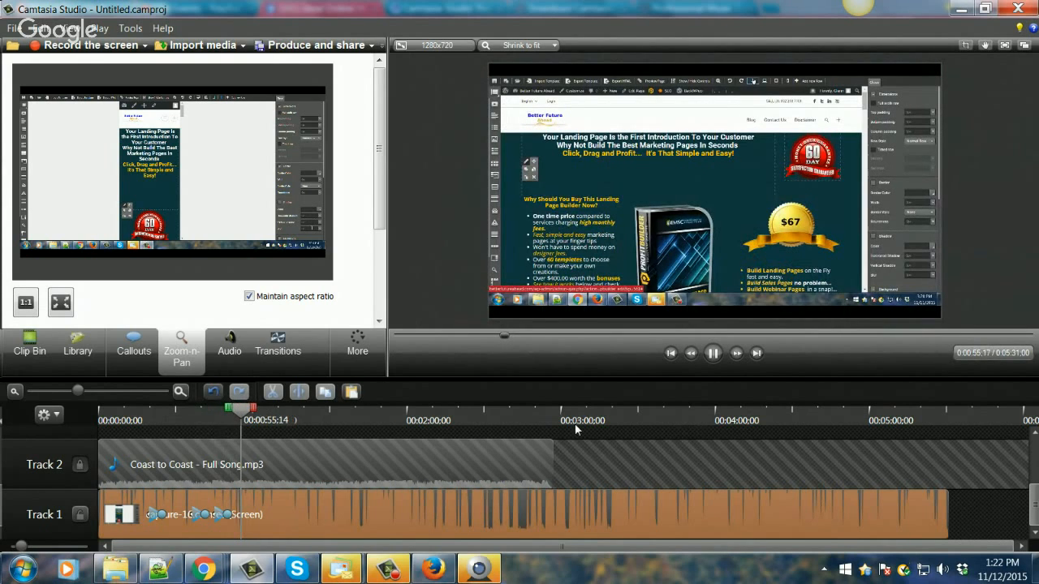
Open the transitions collection, pause playback at about 1:01, and browse the available transitions down to Zig zag
click(280, 349)
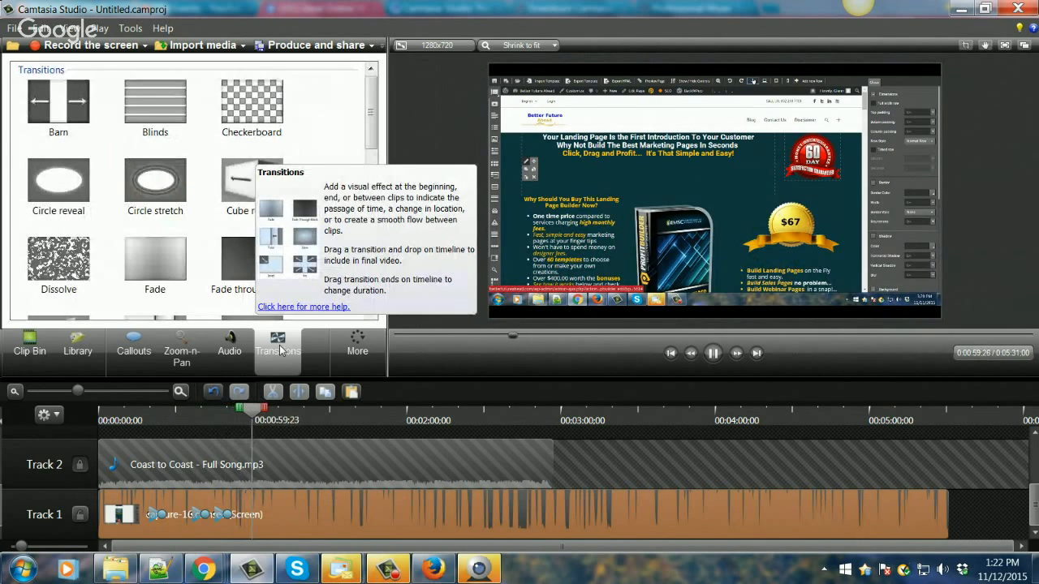
key(space)
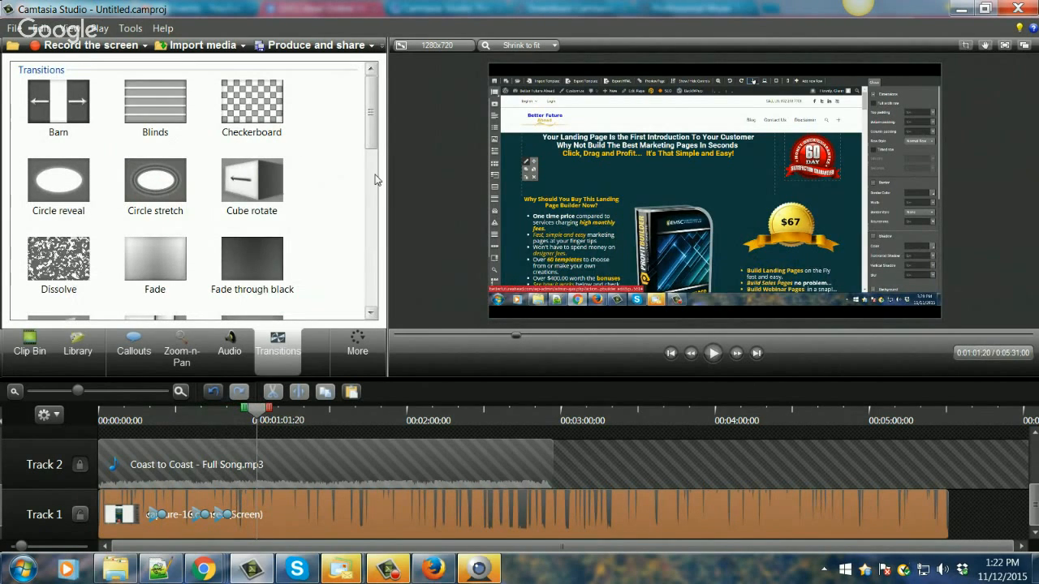
drag(373, 135, 365, 297)
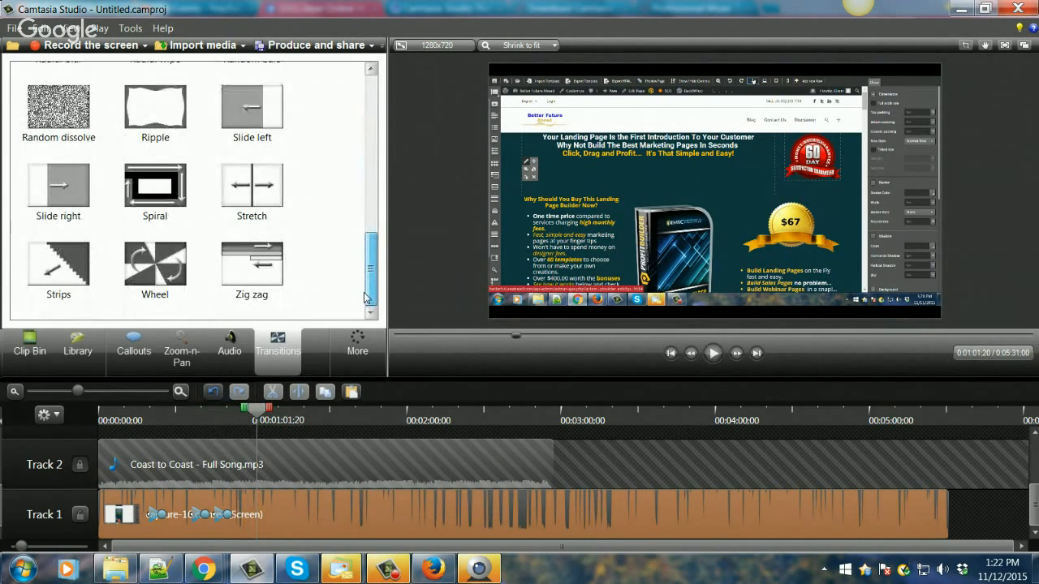
Browse the transitions back up to Barn and view the list of additional tools from Cursor Effects to Quizzing
drag(365, 295, 371, 151)
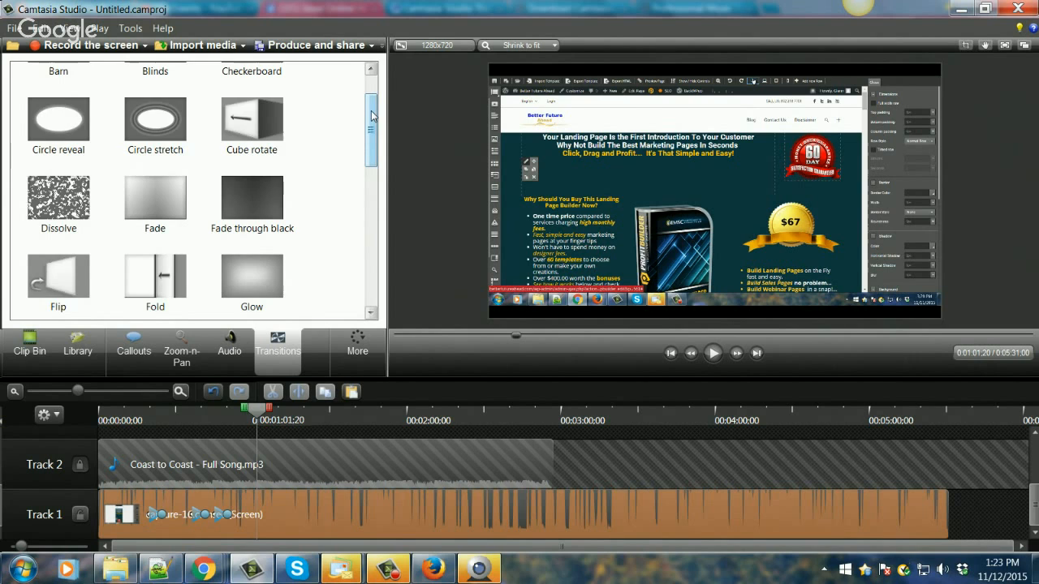
drag(371, 111, 374, 91)
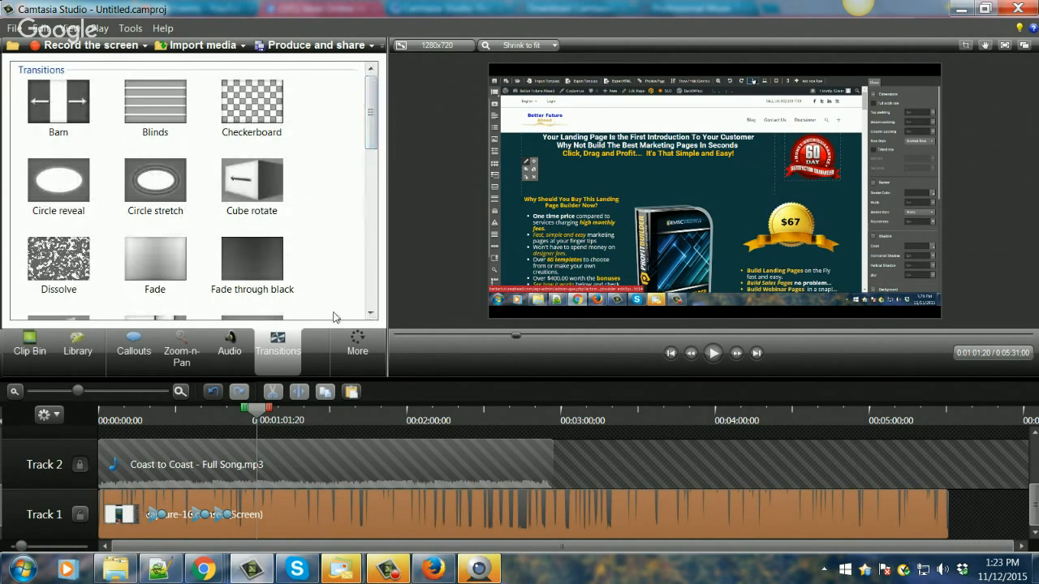
click(367, 359)
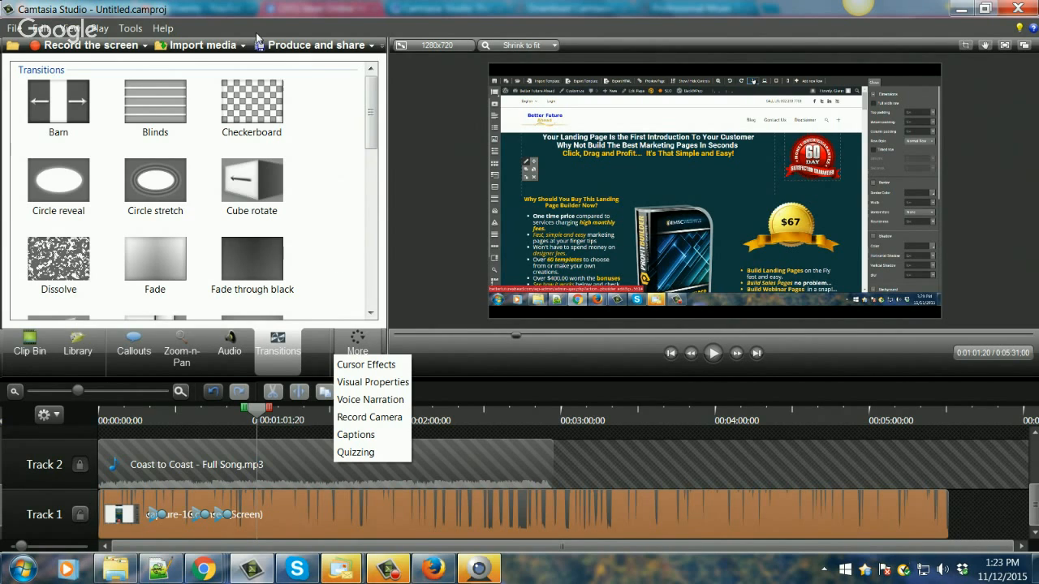
Show the Clip Bin, look at the Videos library in the media import dialog, and close it without importing
click(191, 50)
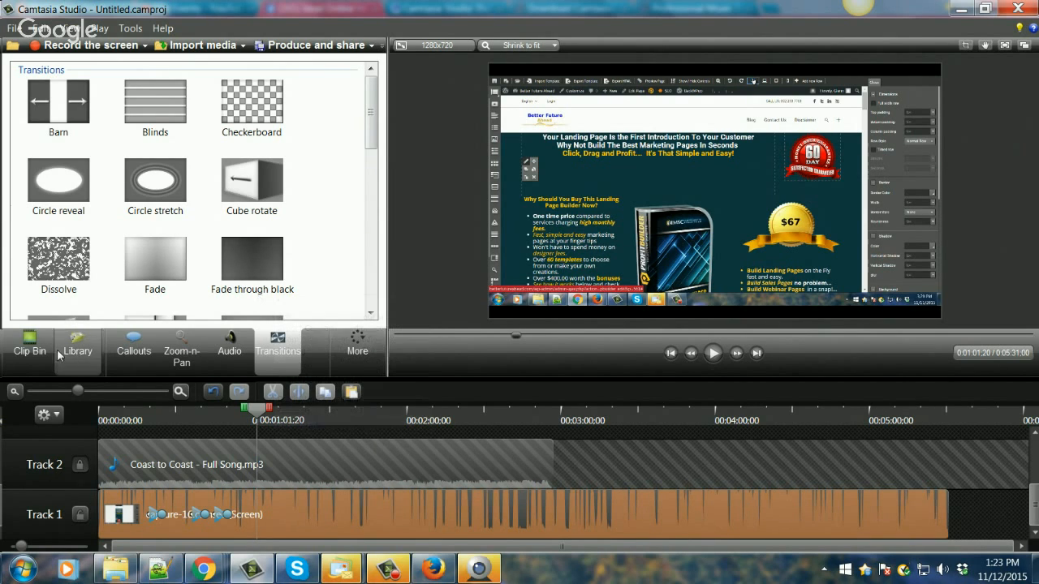
click(206, 57)
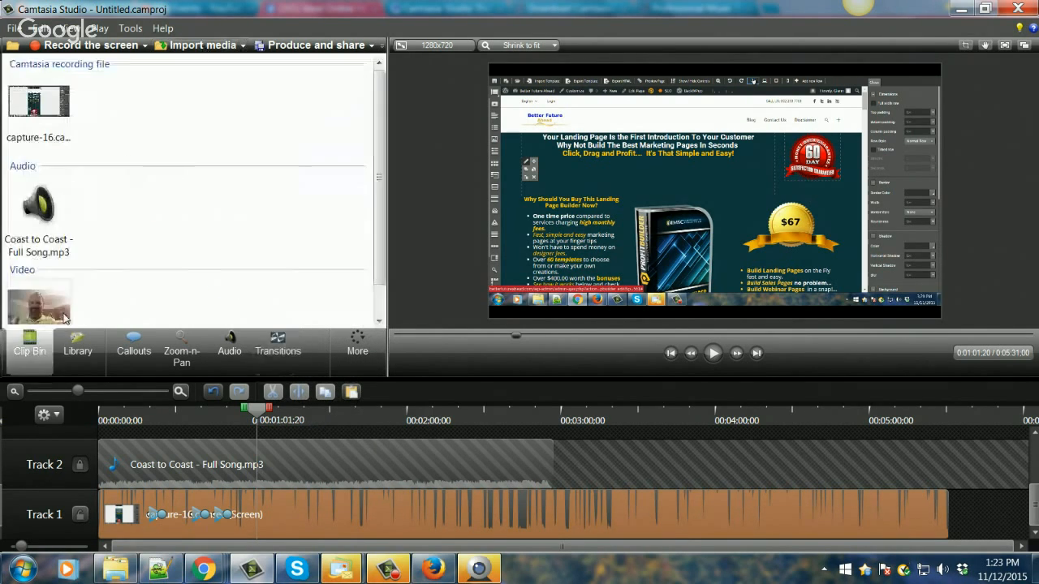
click(207, 50)
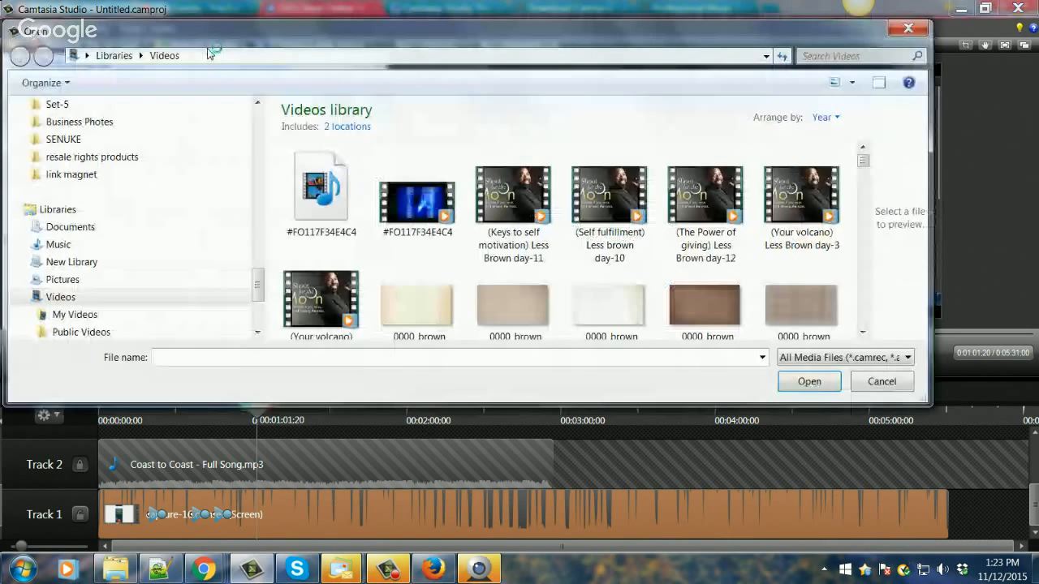
click(917, 32)
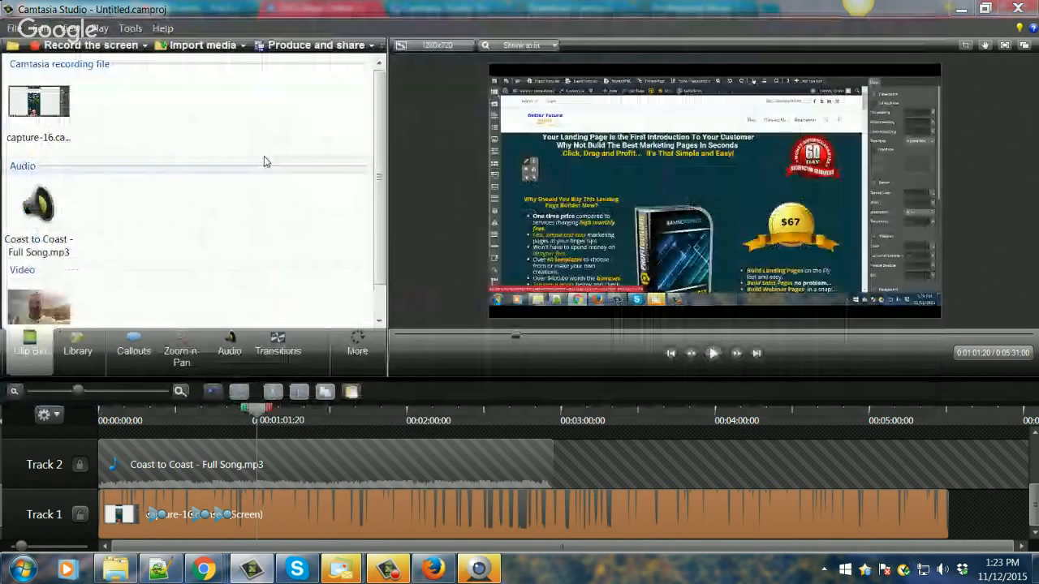
Bring up the Camtasia recorder over the editor, examine its capture area and recorded inputs, and minimize it
click(132, 517)
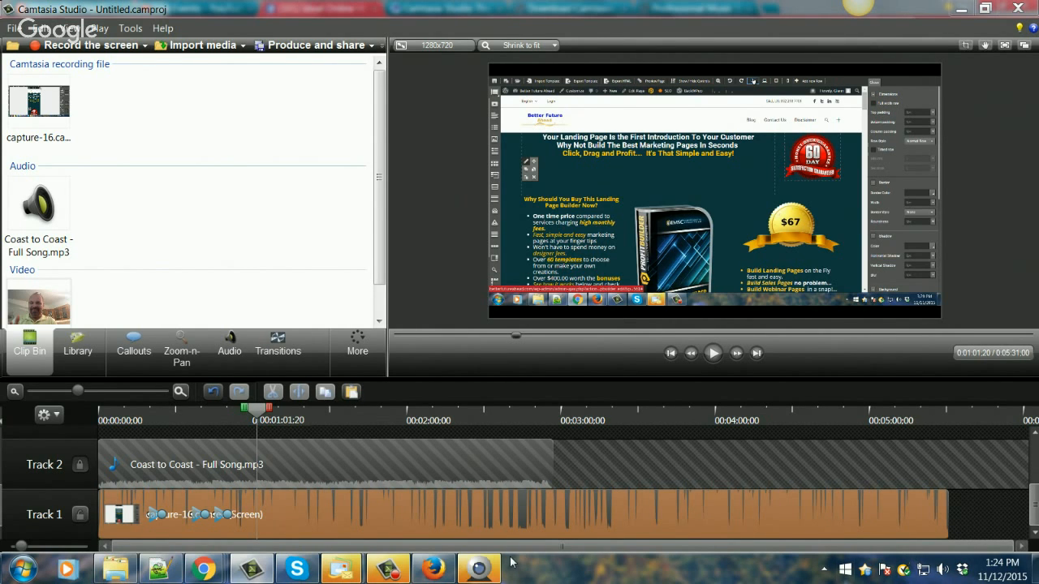
click(388, 570)
drag(909, 462, 651, 307)
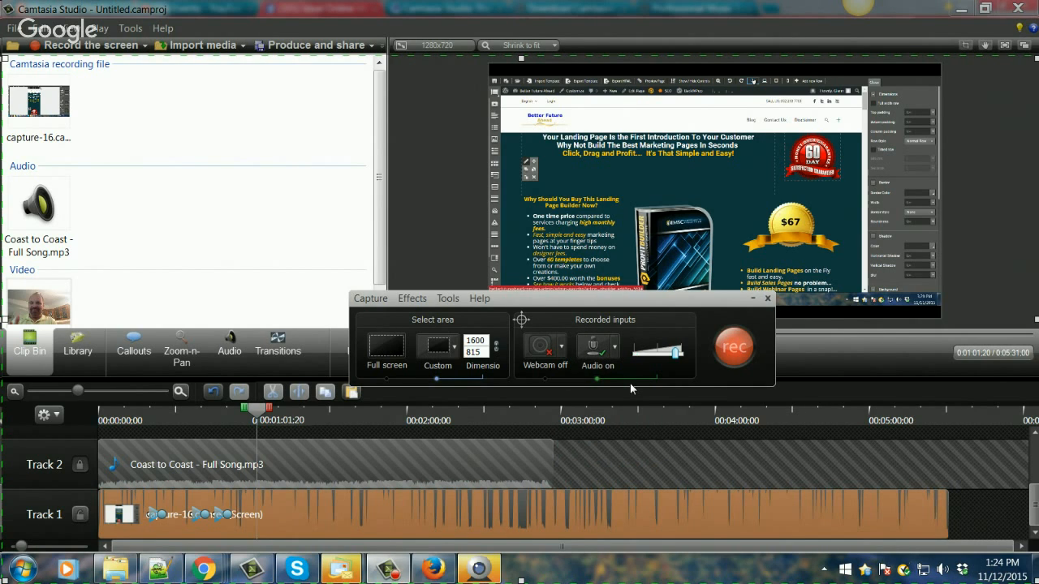
drag(651, 301, 586, 292)
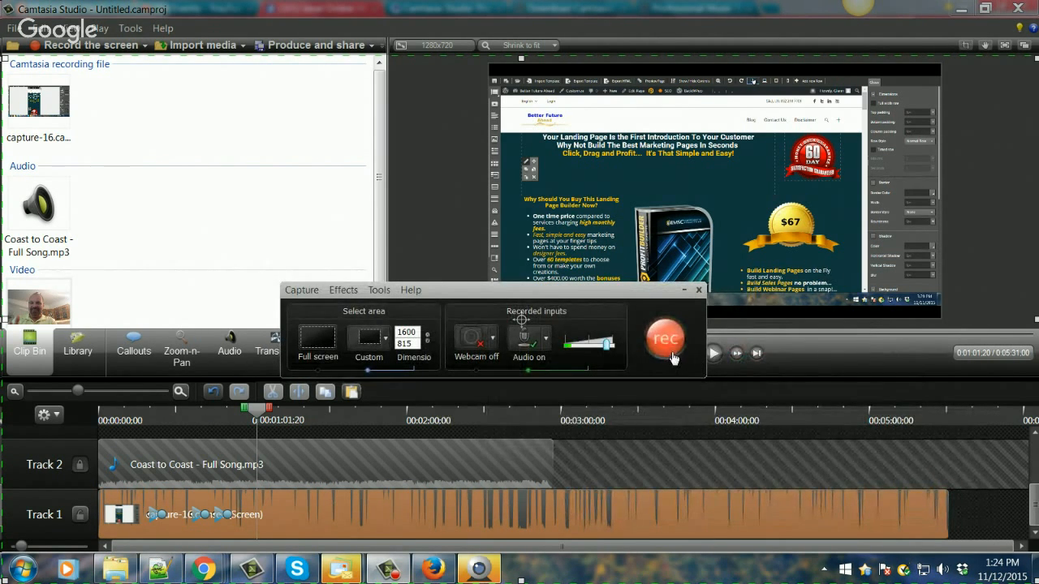
click(682, 291)
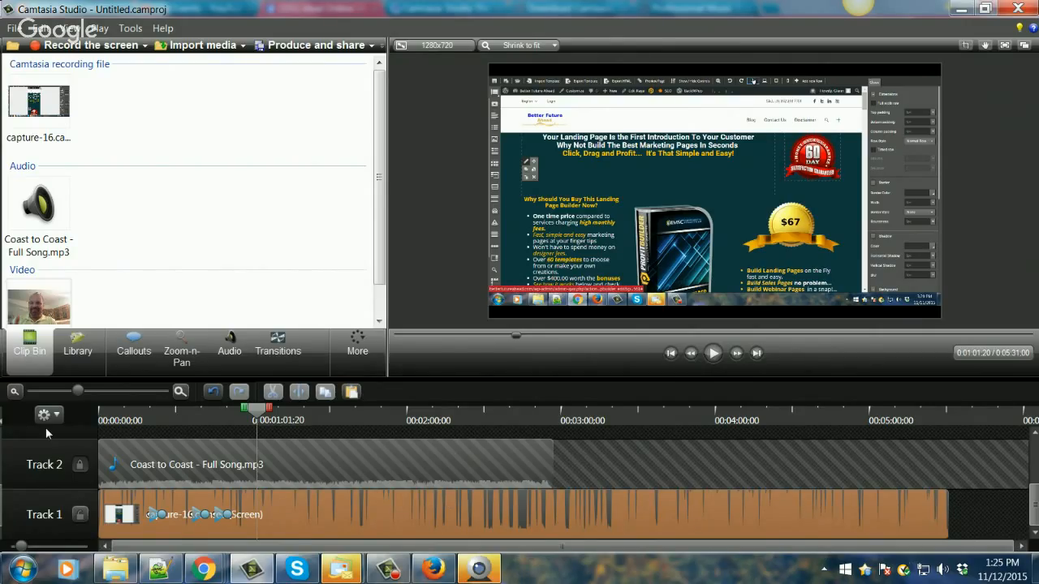
Zoom the timeline in to the seconds scale and back out to the whole project, and slightly increase the track height
drag(78, 390, 130, 390)
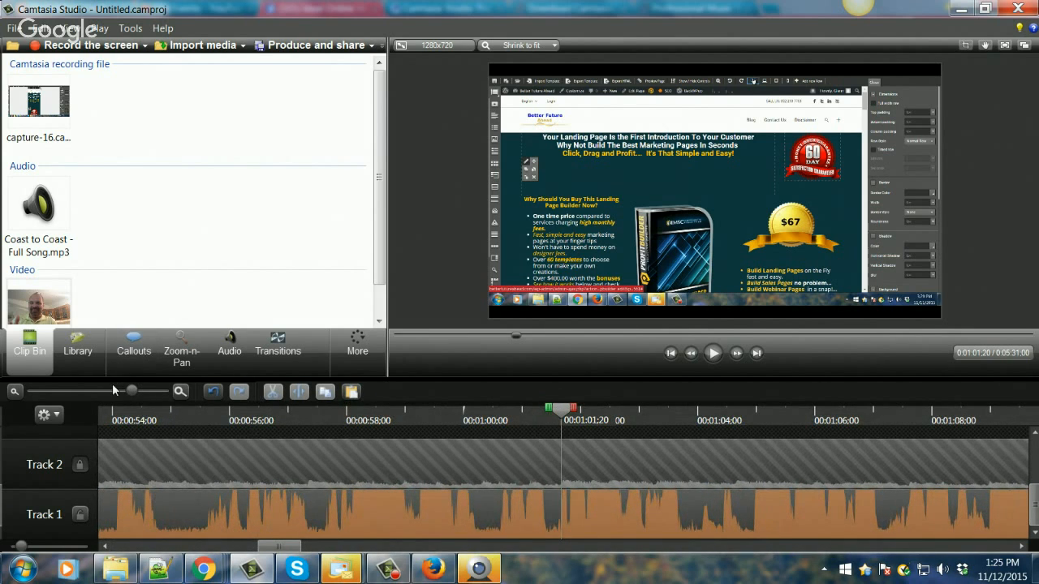
drag(129, 392, 64, 391)
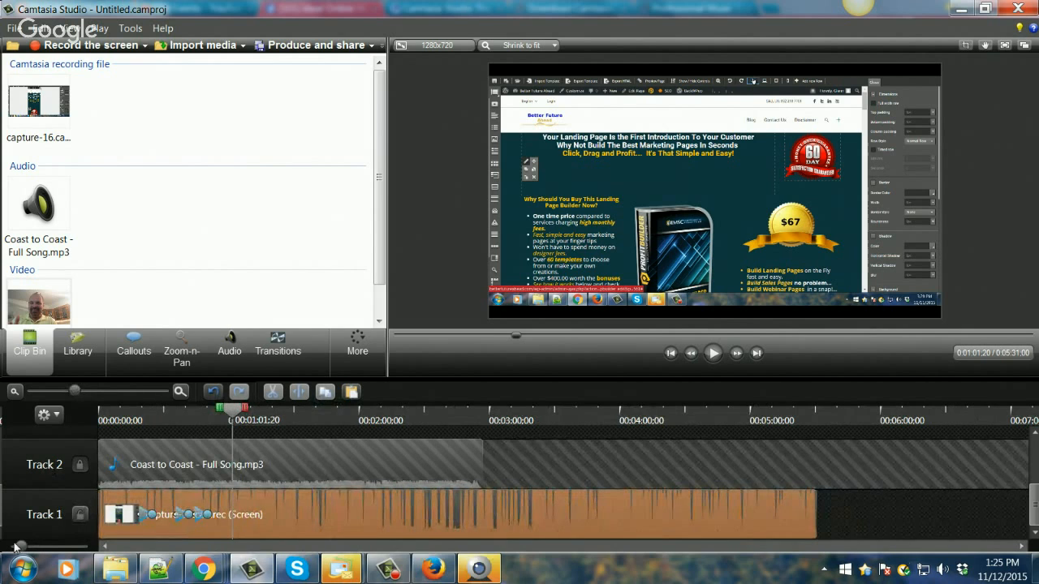
mouse_move(19, 547)
mouse_down()
mouse_move(59, 550)
mouse_move(19, 552)
mouse_up()
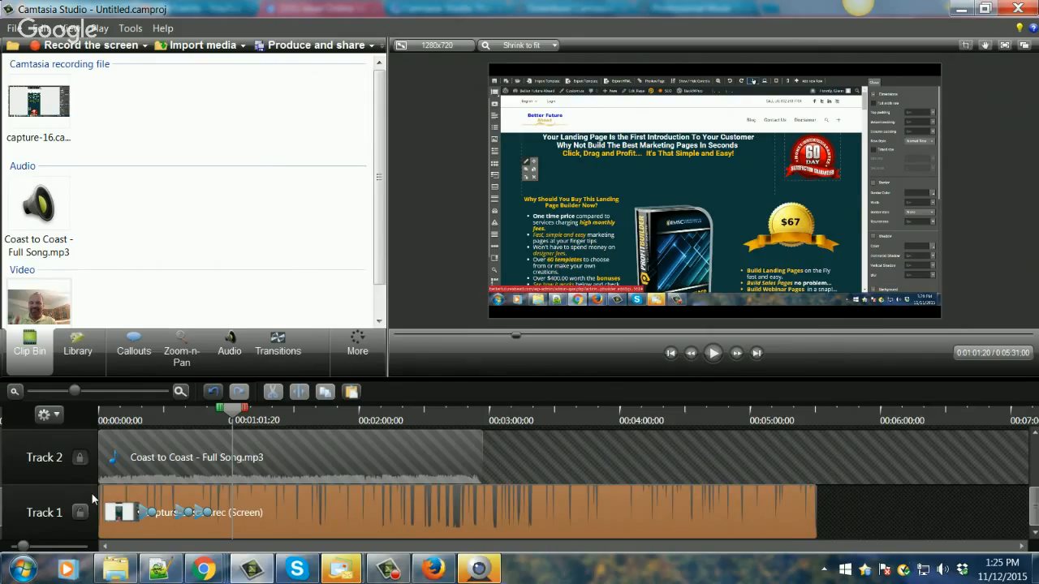
mouse_move(103, 500)
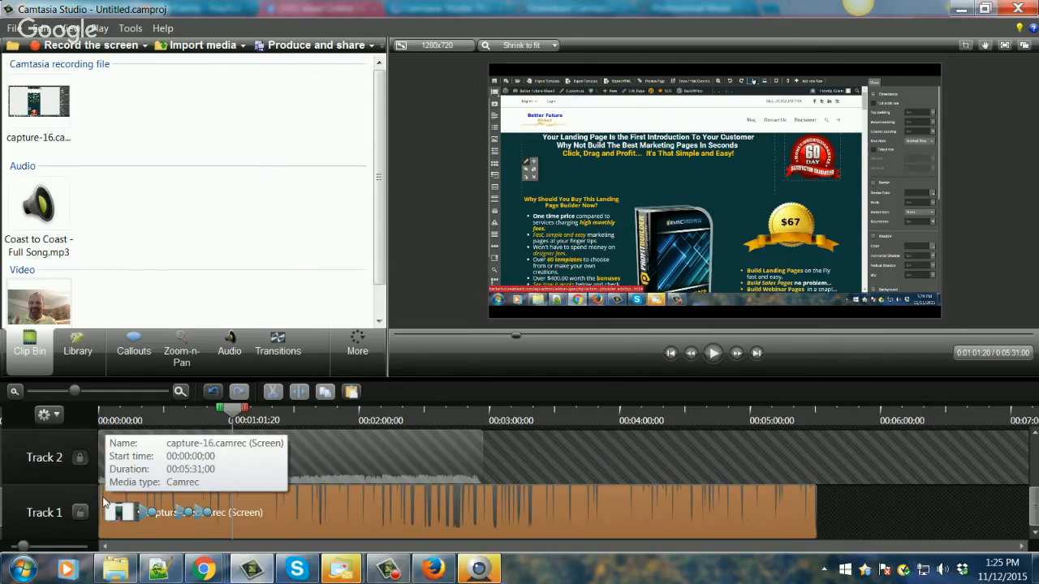
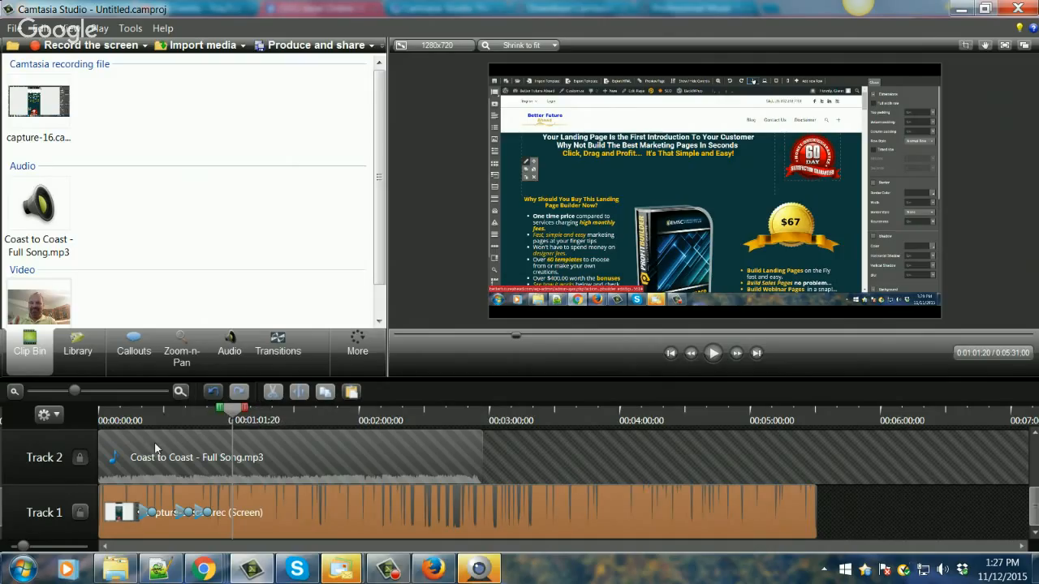
Check the timeline's marker and quiz view options, show Track 3, and read the Editing Dimensions description
click(56, 417)
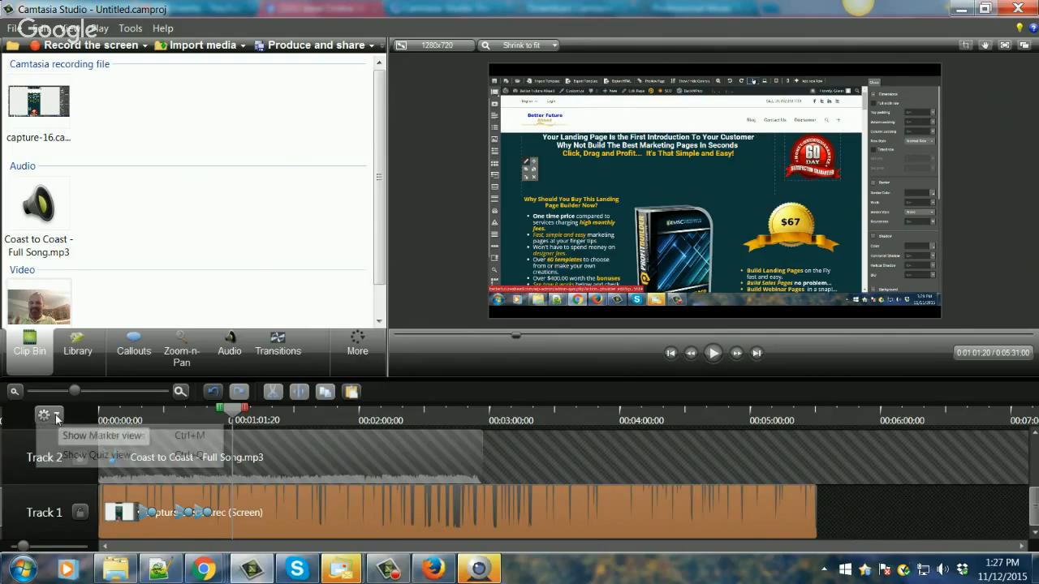
click(165, 278)
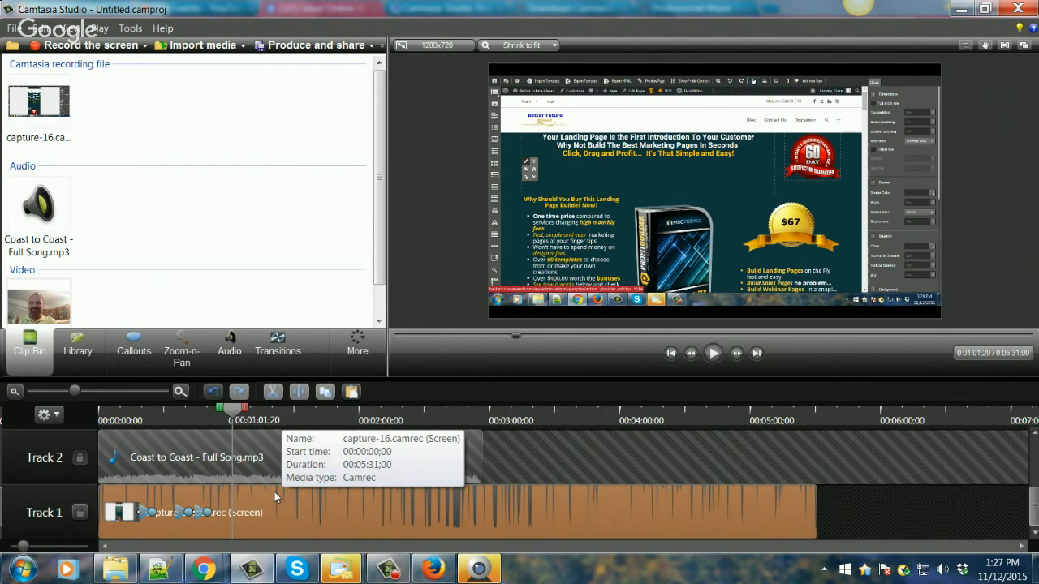
scroll(275, 492, up, 1)
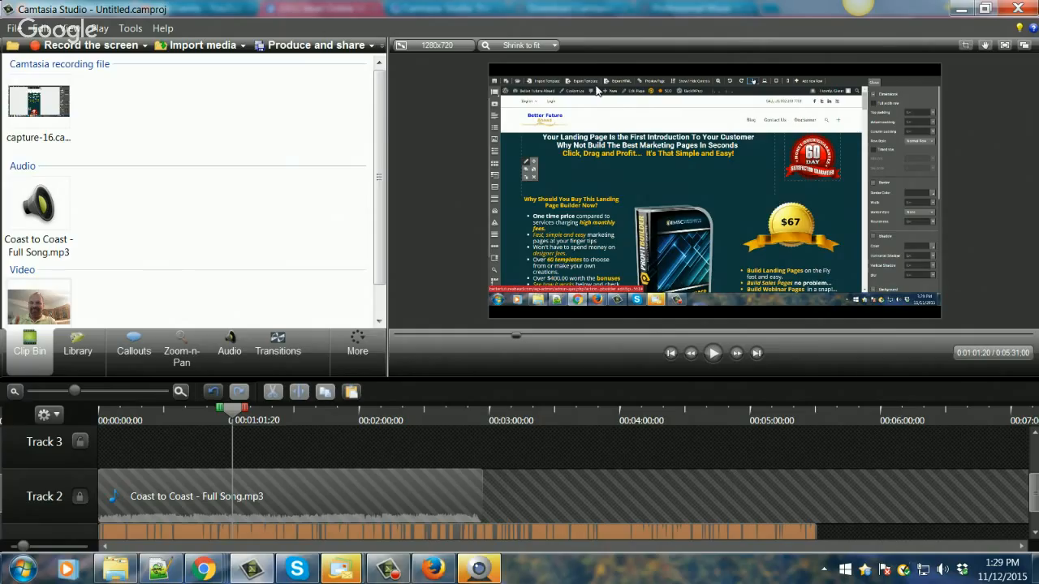
mouse_move(431, 49)
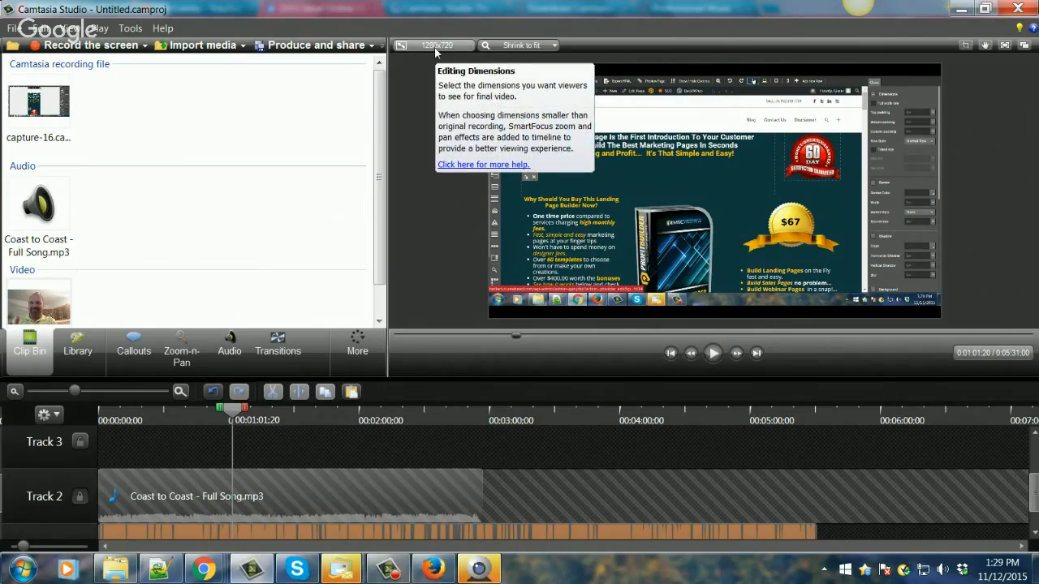
Open the Production Wizard, view the available production presets, and cancel without producing the video
click(315, 45)
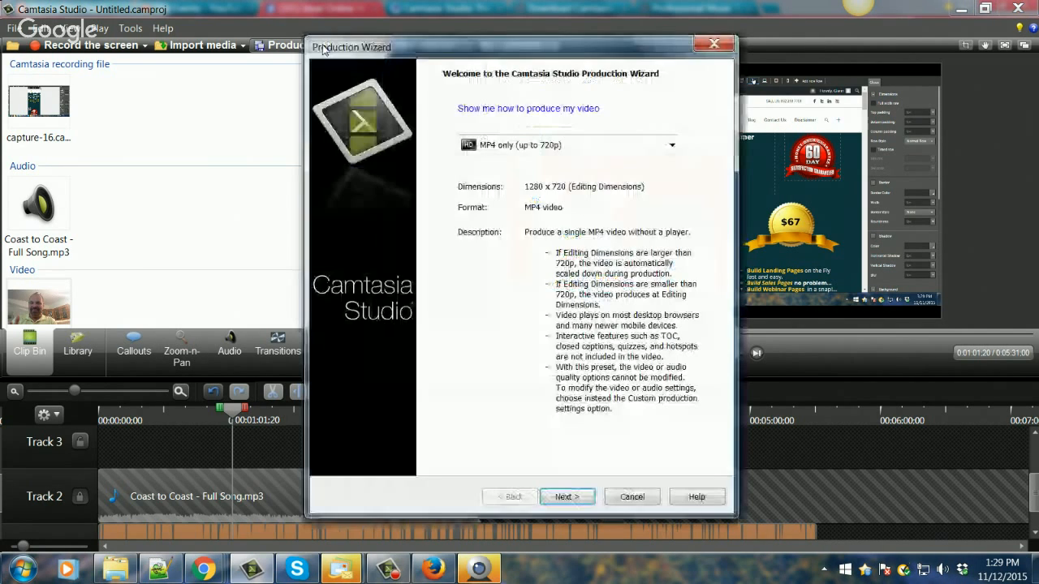
click(671, 146)
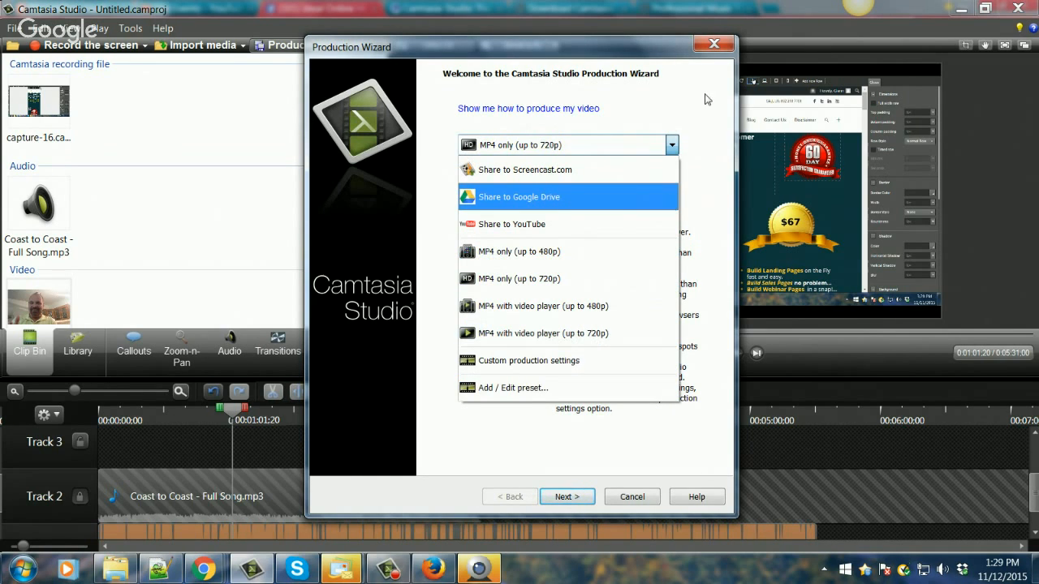
click(710, 46)
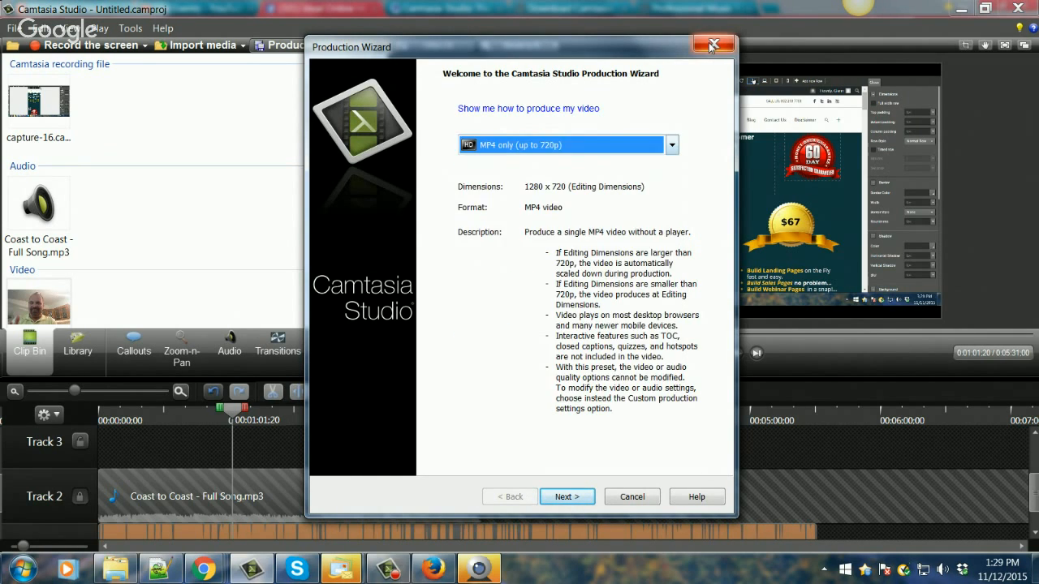
click(632, 498)
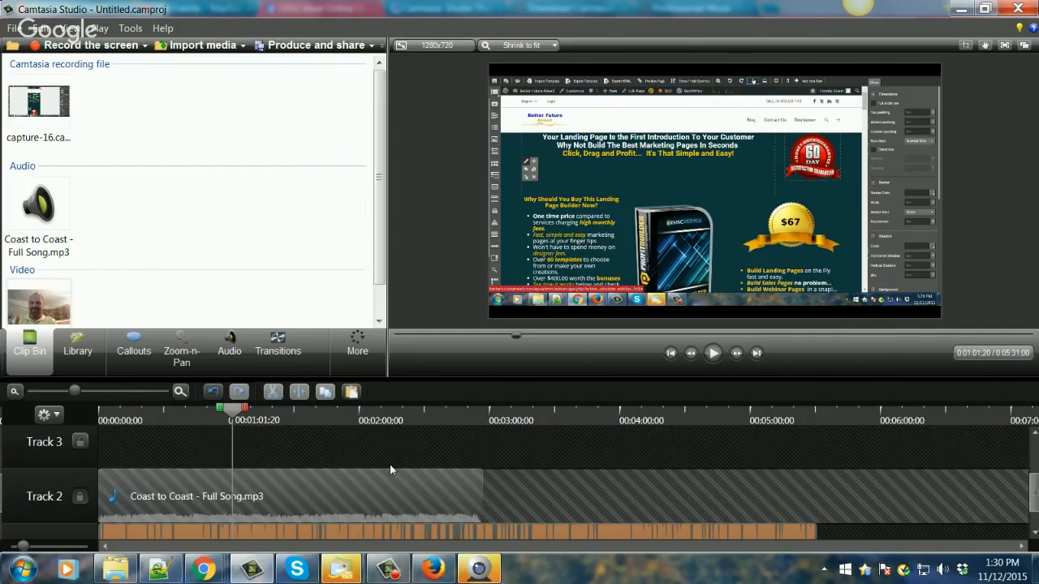
Switch to Skype, send the open contact "you aren't on ideal" and "do you have any questions", and minimize the chat
click(958, 8)
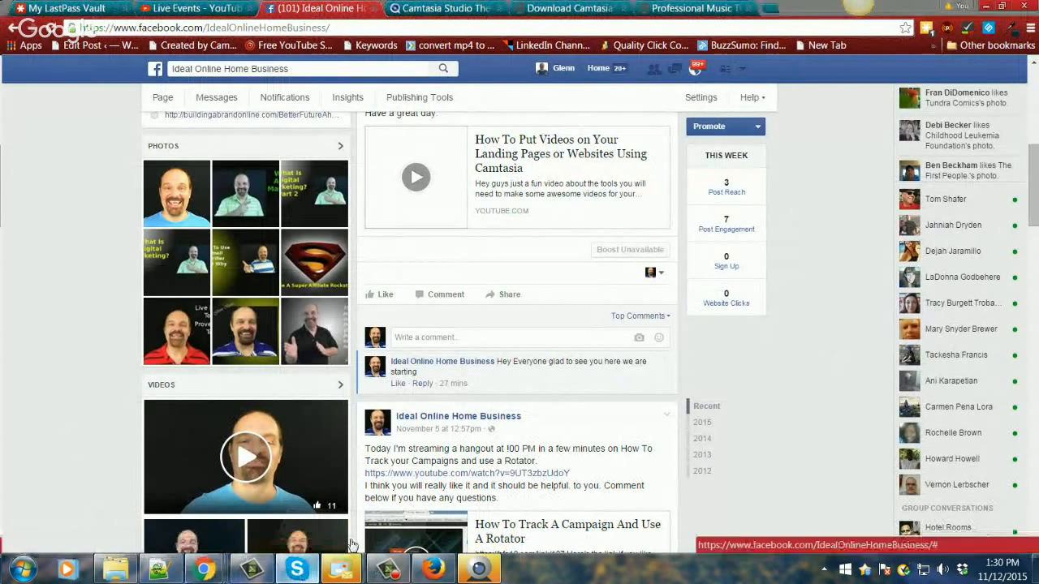
click(296, 570)
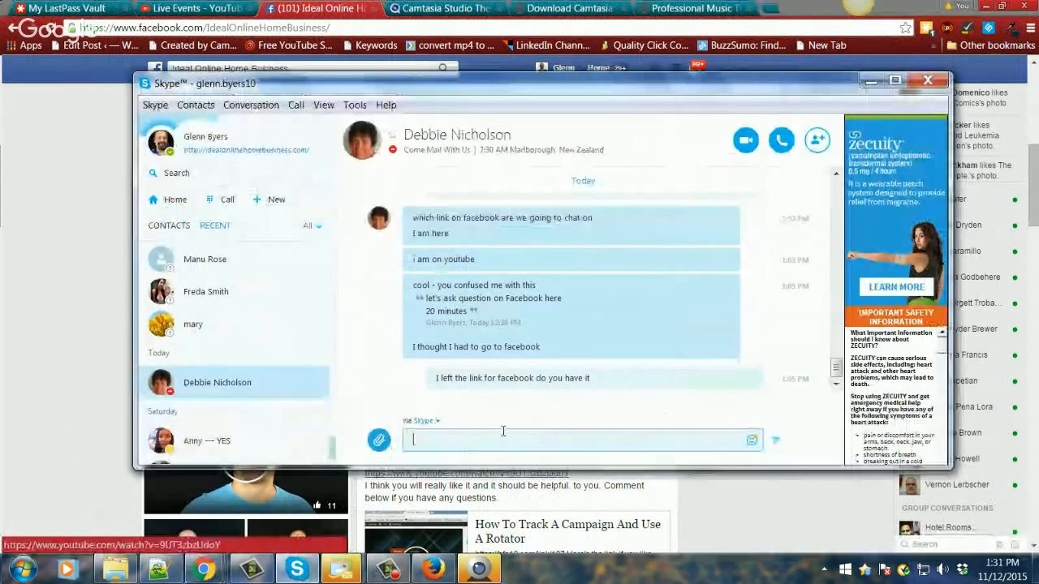
text(you )
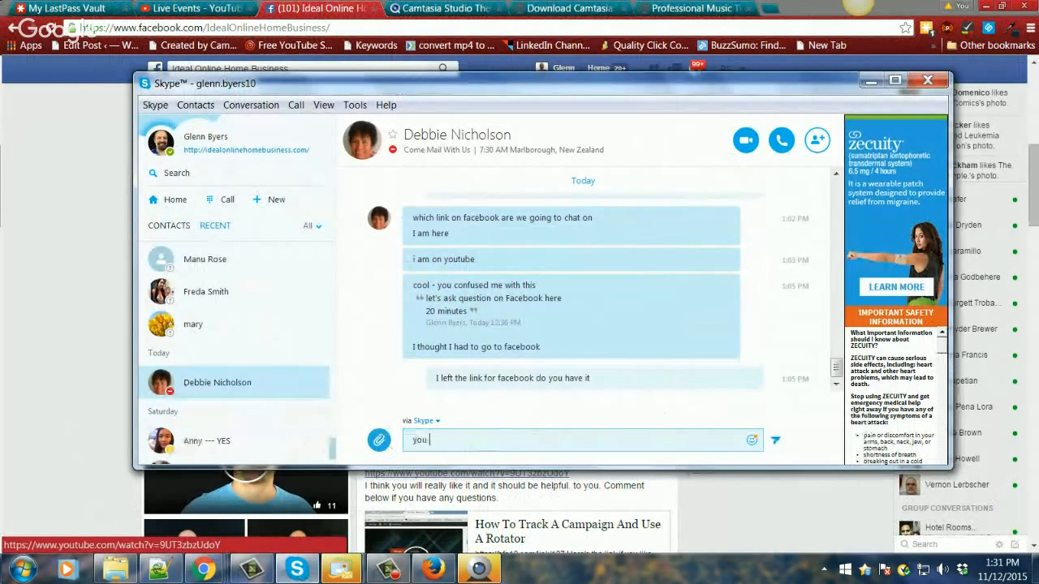
text(aren't on ideal)
key(Return)
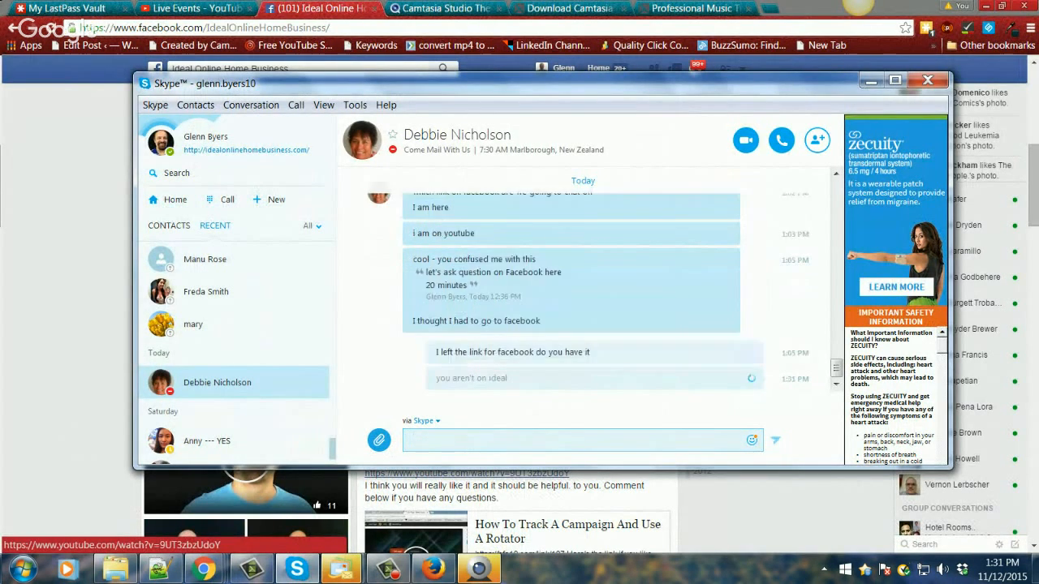
text(do you have any questions)
key(Return)
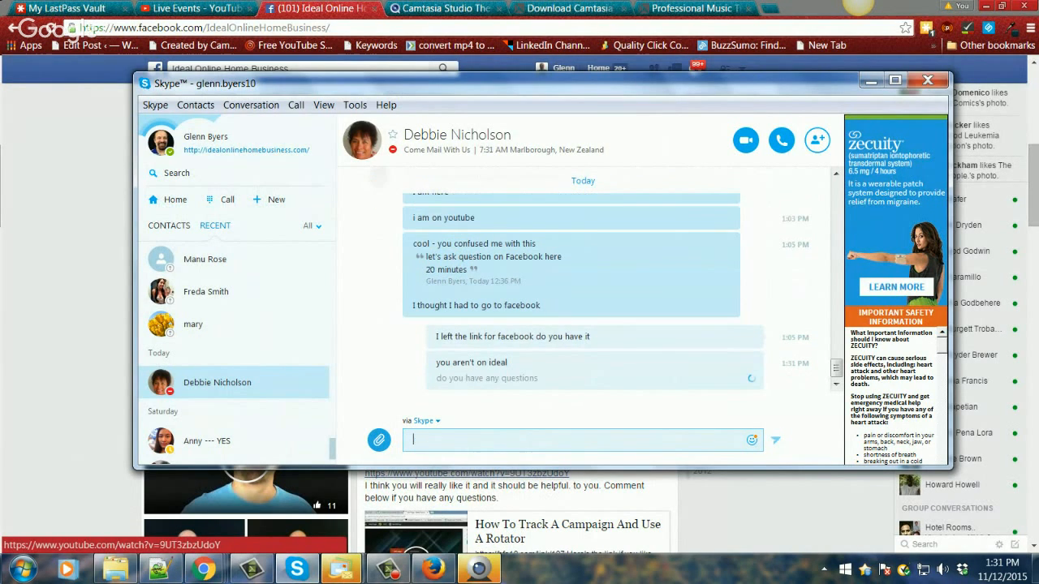
click(868, 84)
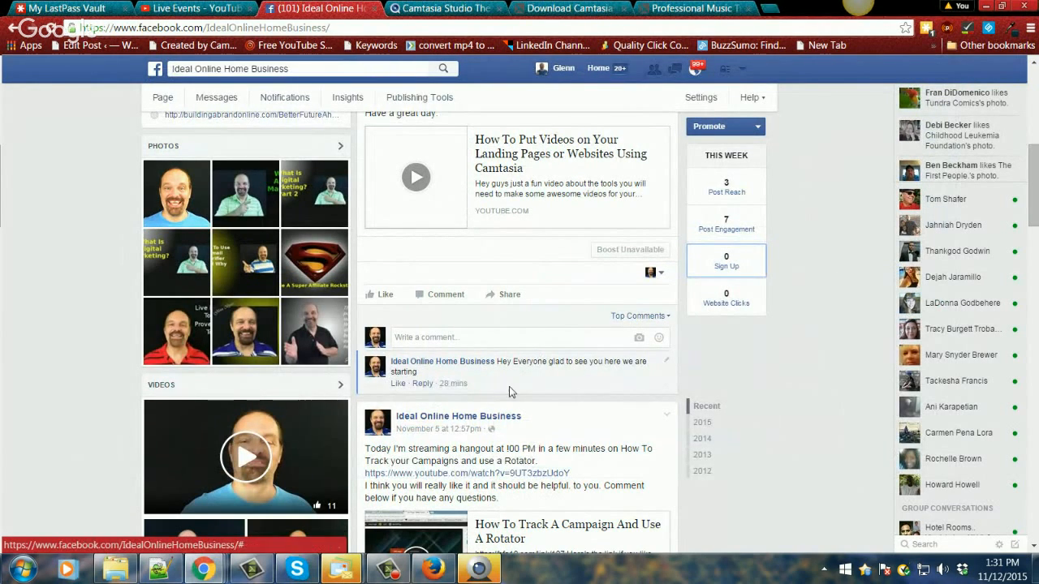
Reload the Ideal Online Home Business Facebook page and check the comments under the Camtasia video post
scroll(562, 388, down, 2)
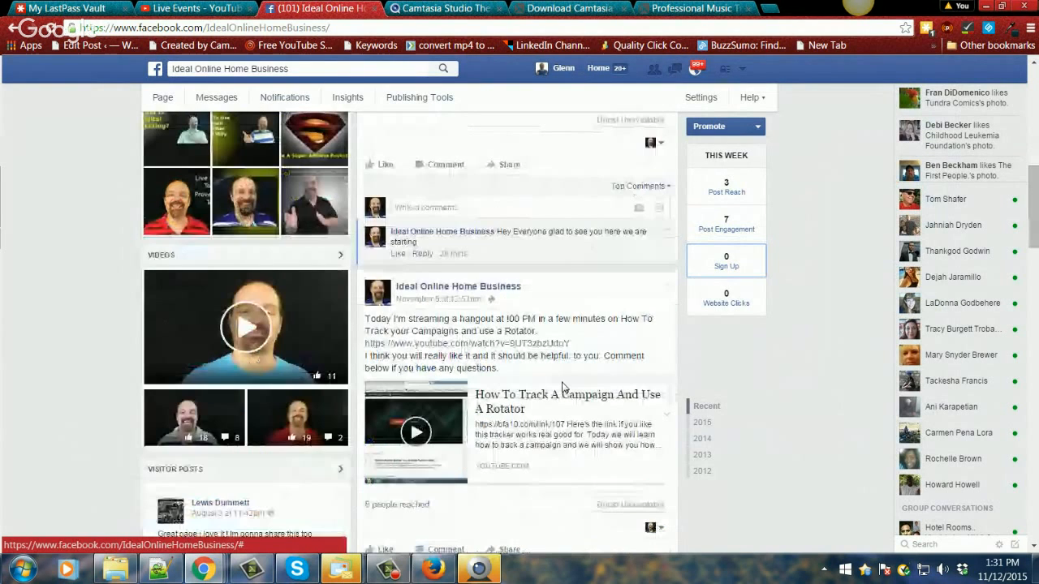
scroll(562, 388, up, 2)
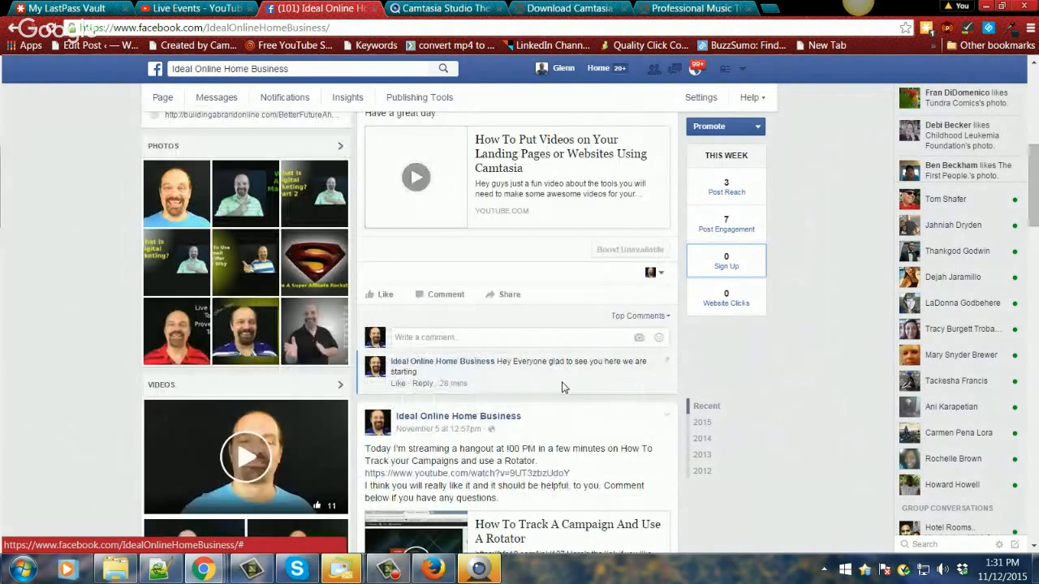
scroll(562, 388, up, 2)
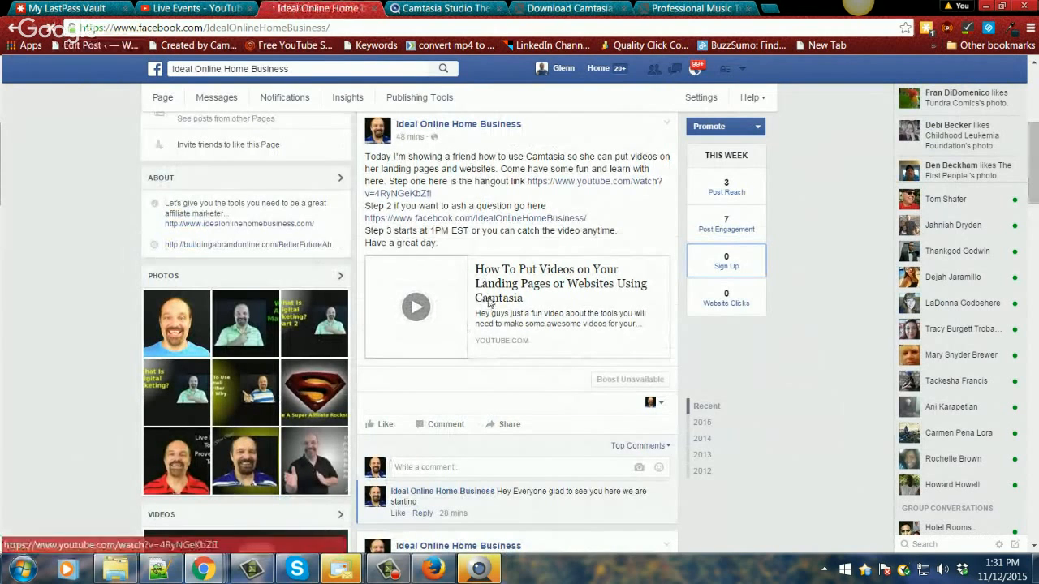
key(F5)
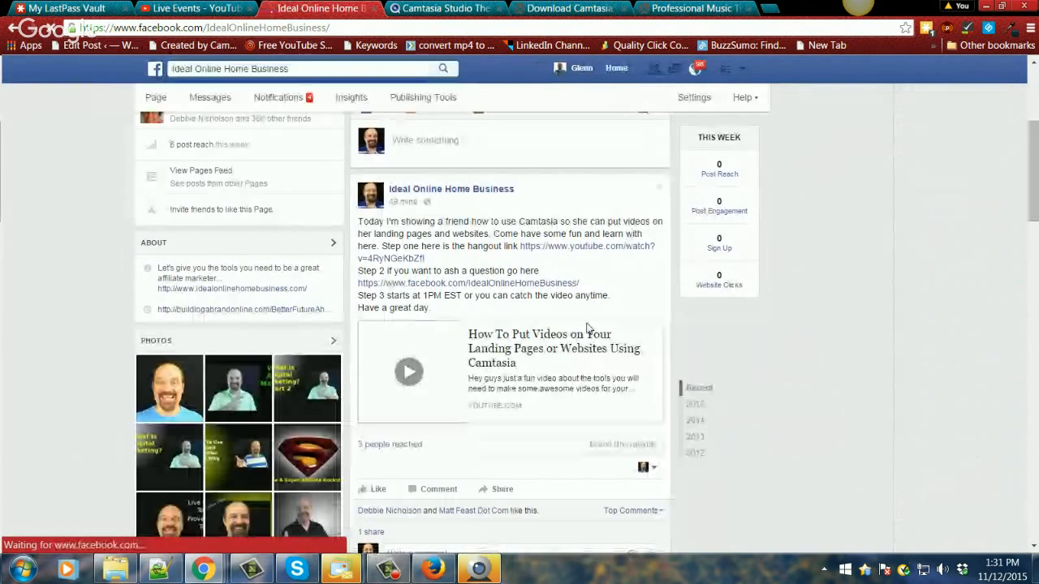
scroll(588, 327, down, 2)
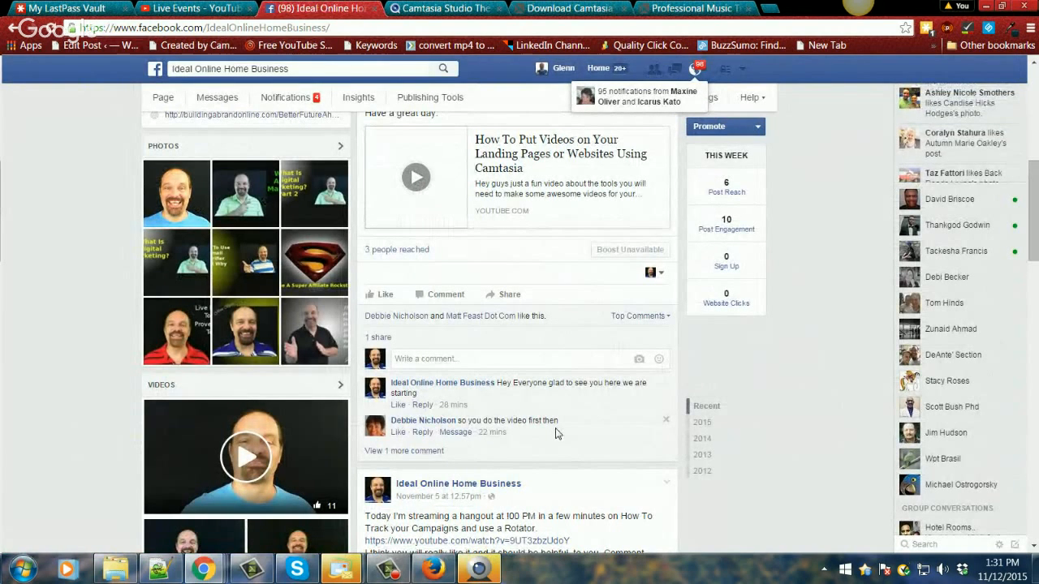
Expand the hidden comment under the Camtasia video post and read the full comment thread
click(427, 451)
scroll(576, 443, down, 2)
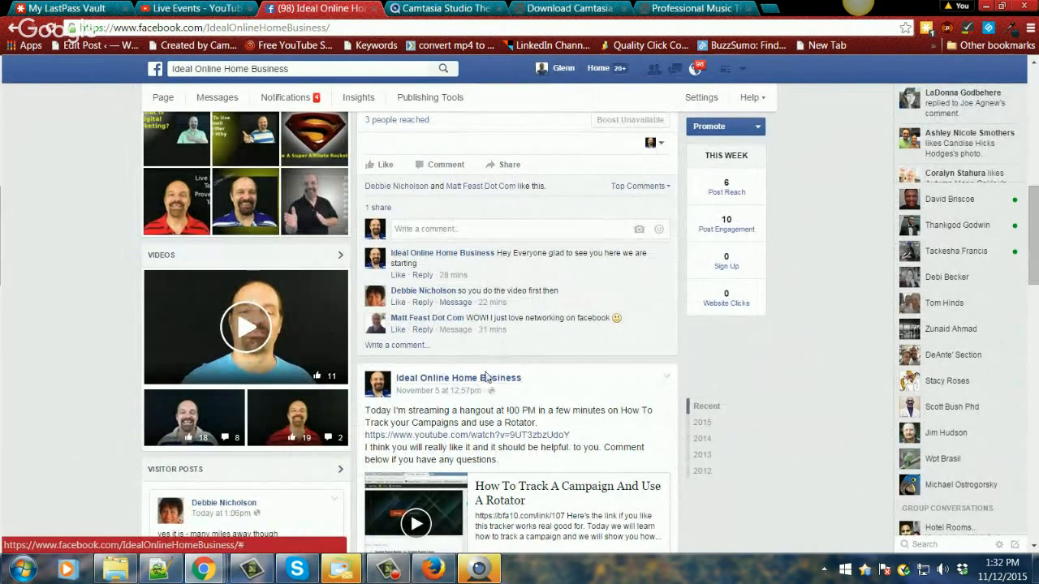
scroll(487, 375, up, 1)
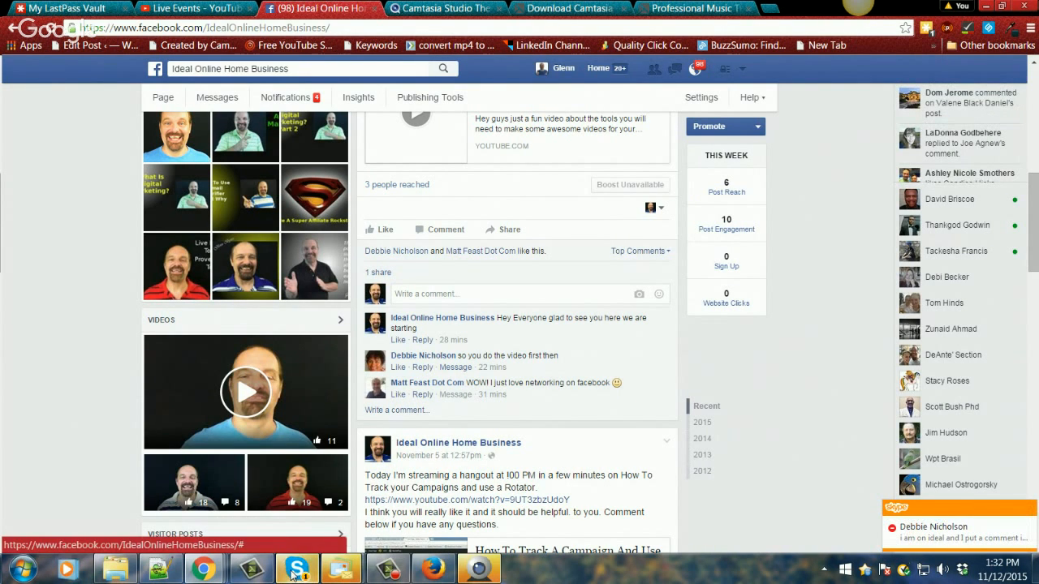
mouse_move(294, 572)
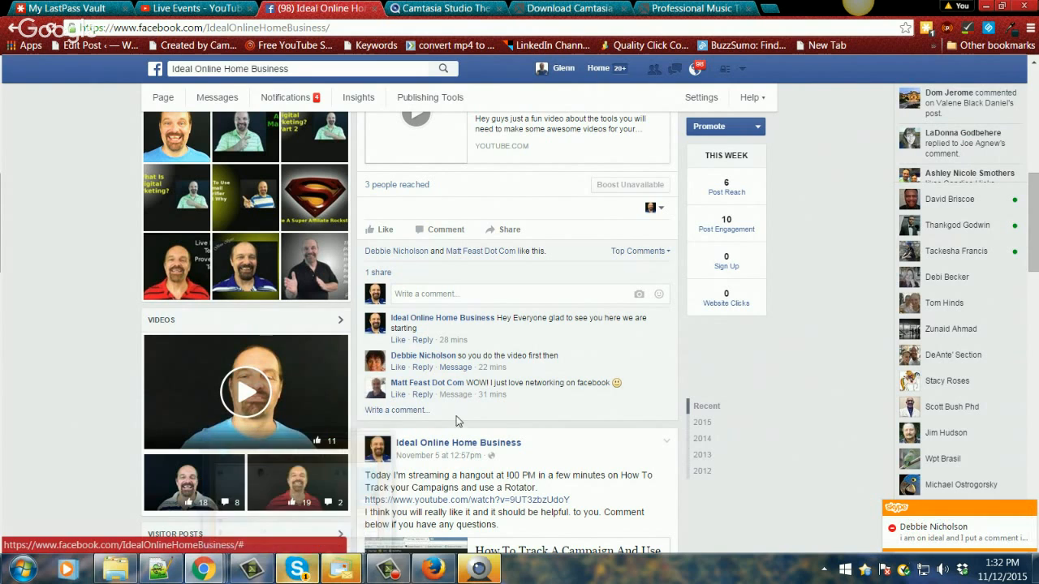
Post the comment "Gret I see you have any questions" under the Camtasia video post
click(425, 295)
text(Gret I see you have)
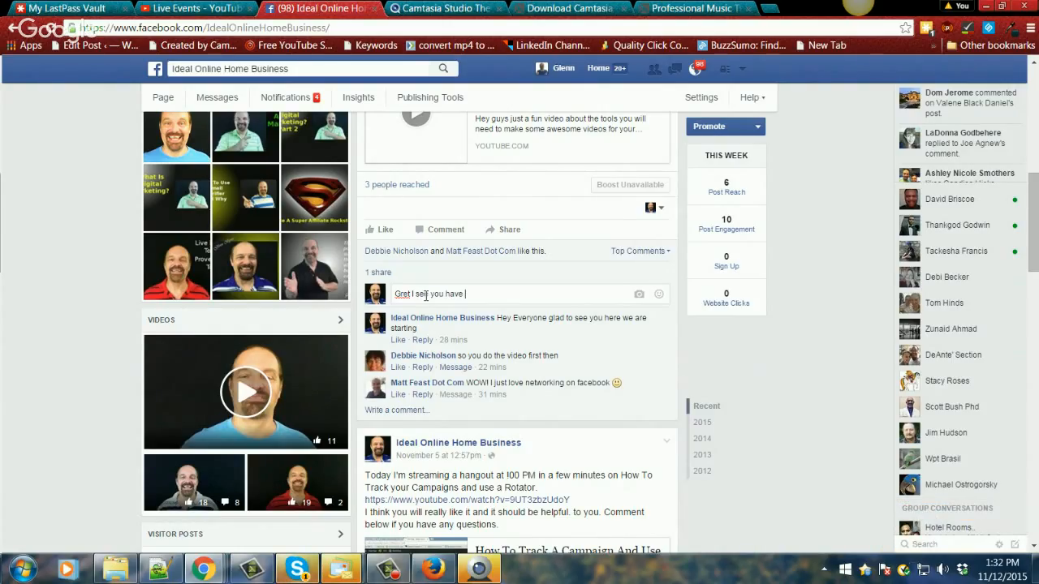
text( any questio)
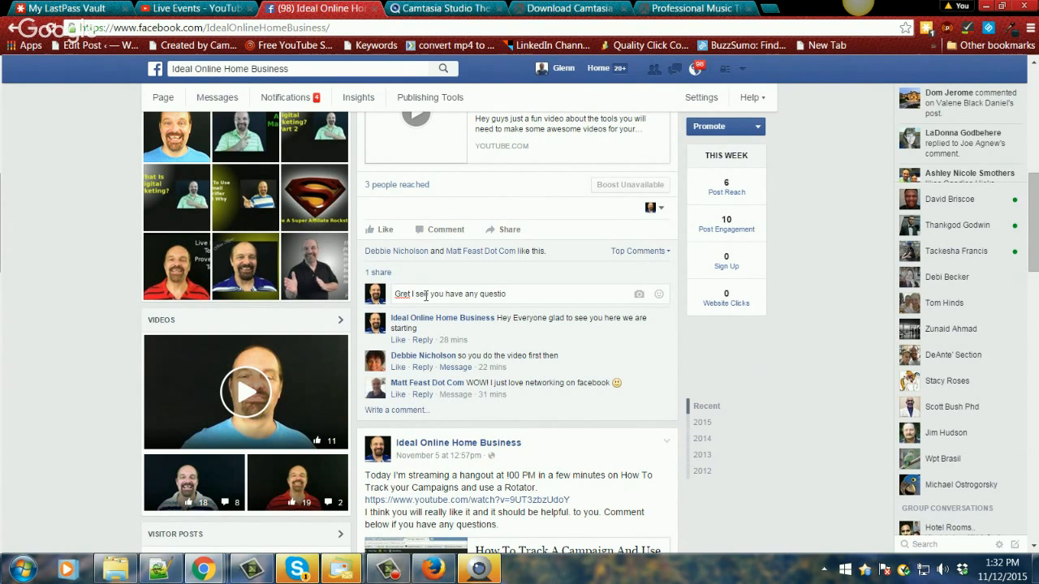
text(ns)
key(Return)
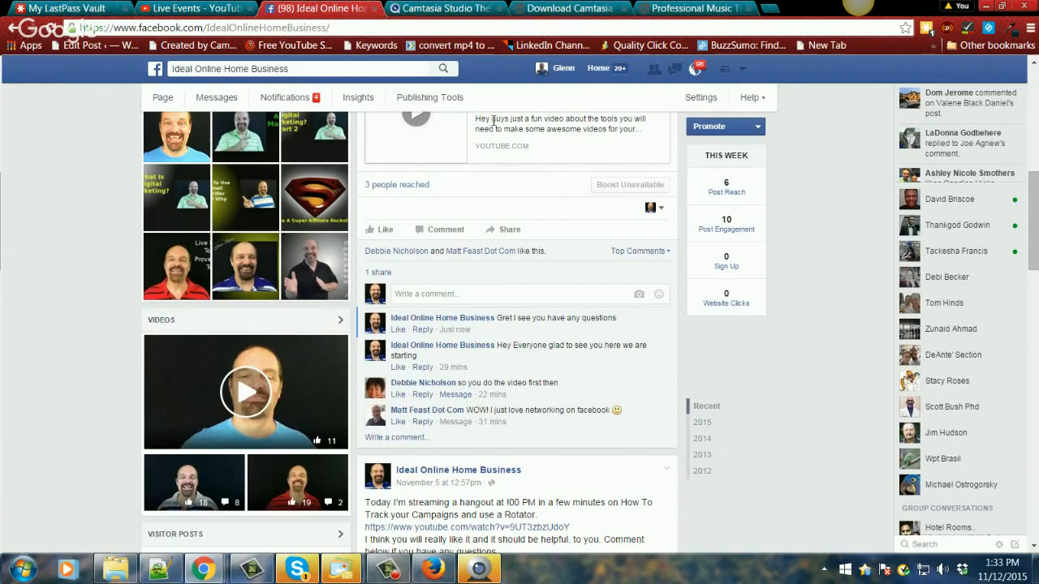
Go to the Camtasia Studio Themes and Templates page, highlight its web address, and review the listed template resources
click(435, 10)
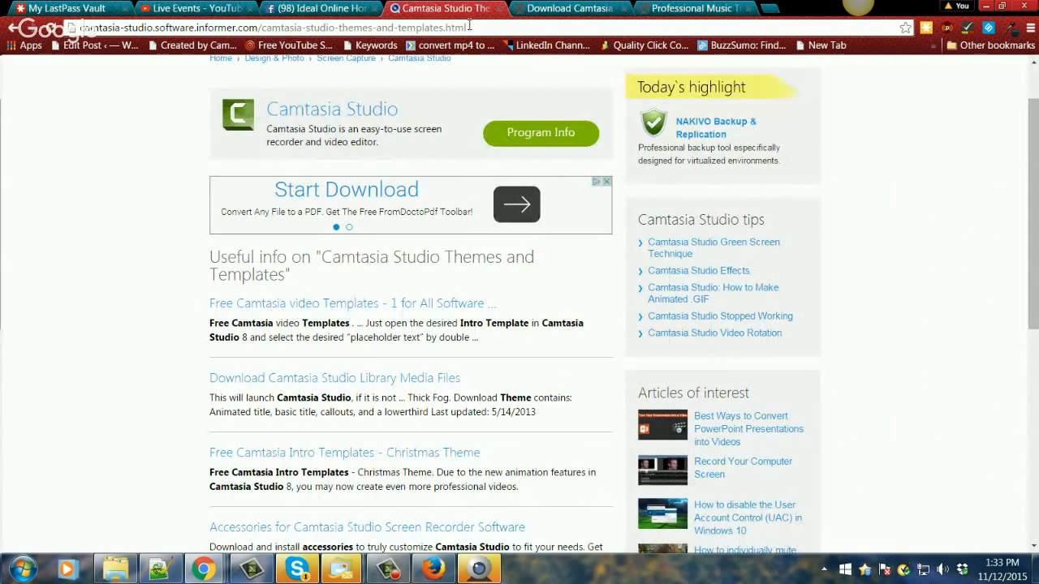
drag(481, 27, 56, 32)
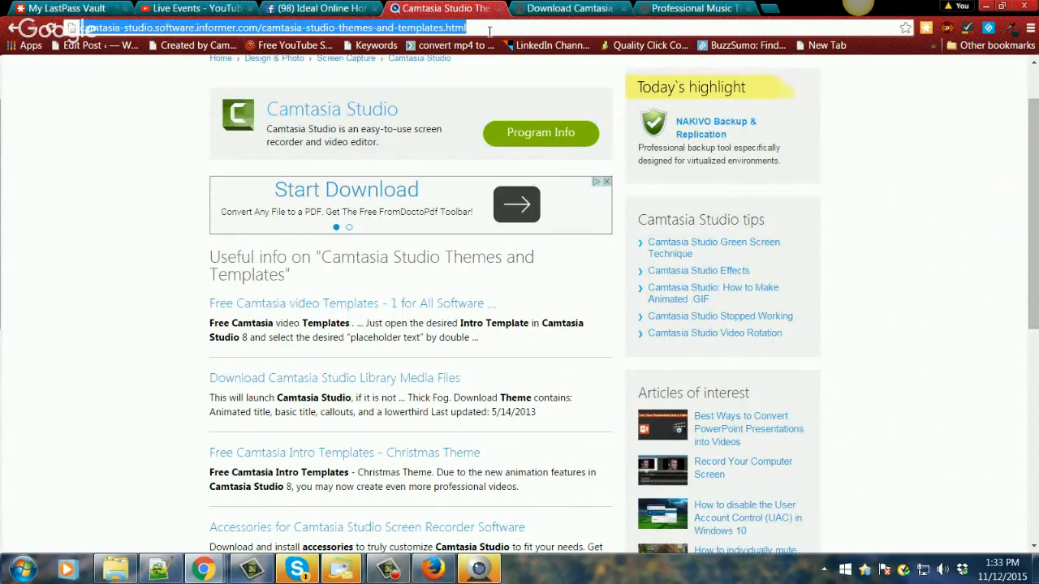
click(452, 78)
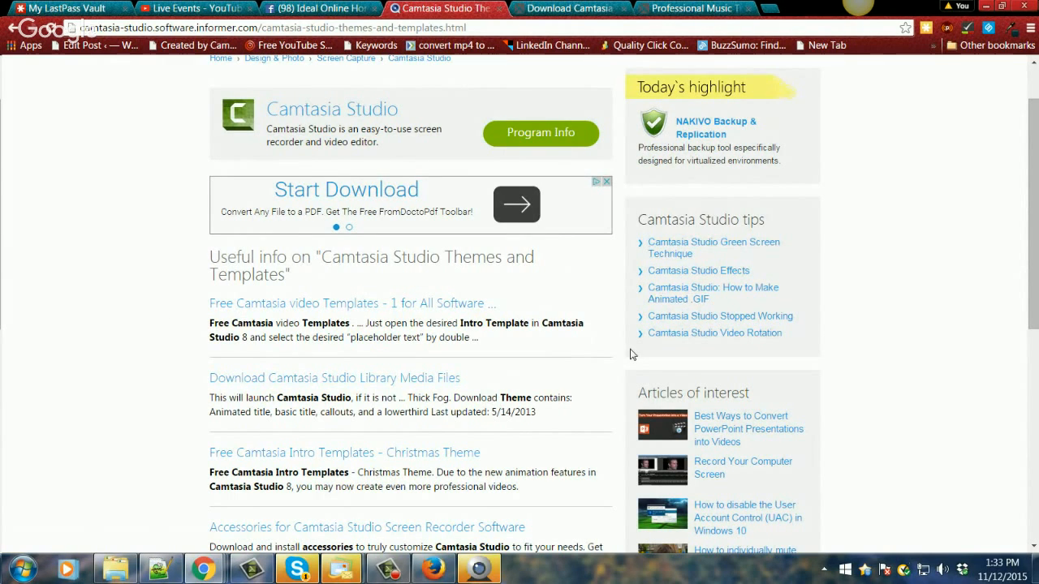
scroll(632, 354, down, 3)
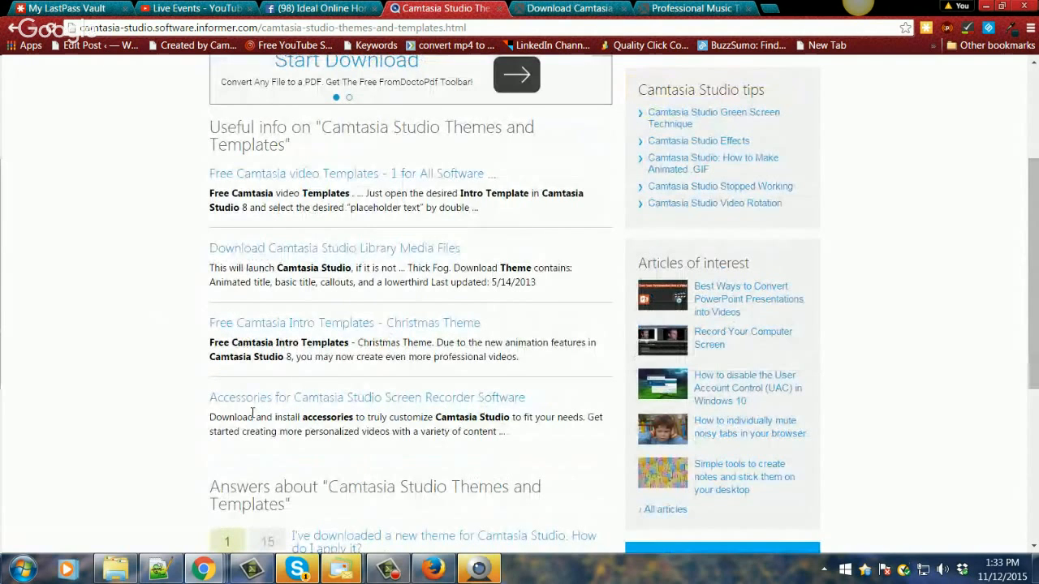
scroll(253, 414, down, 4)
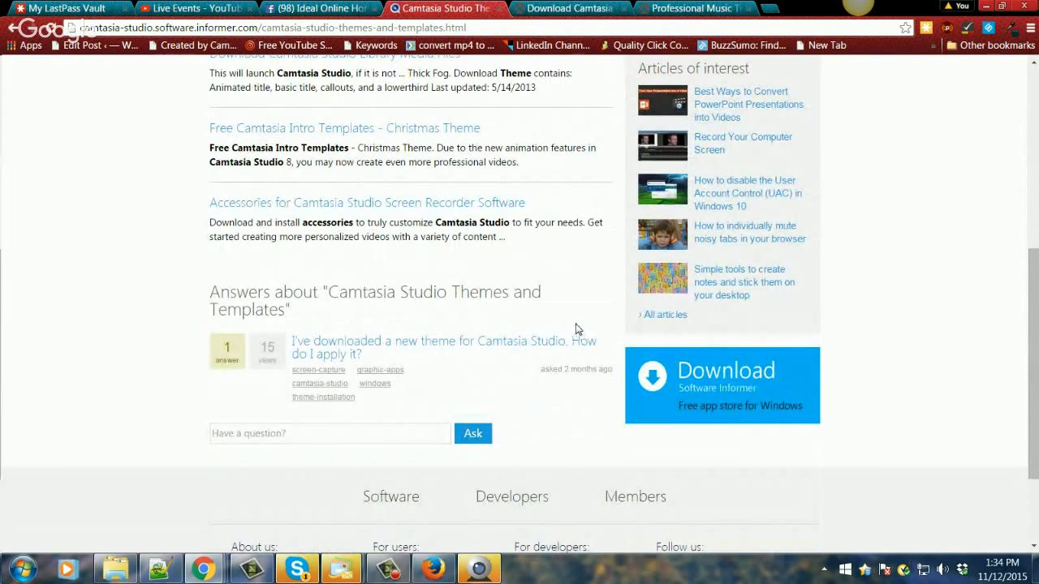
scroll(576, 328, up, 2)
scroll(573, 329, up, 3)
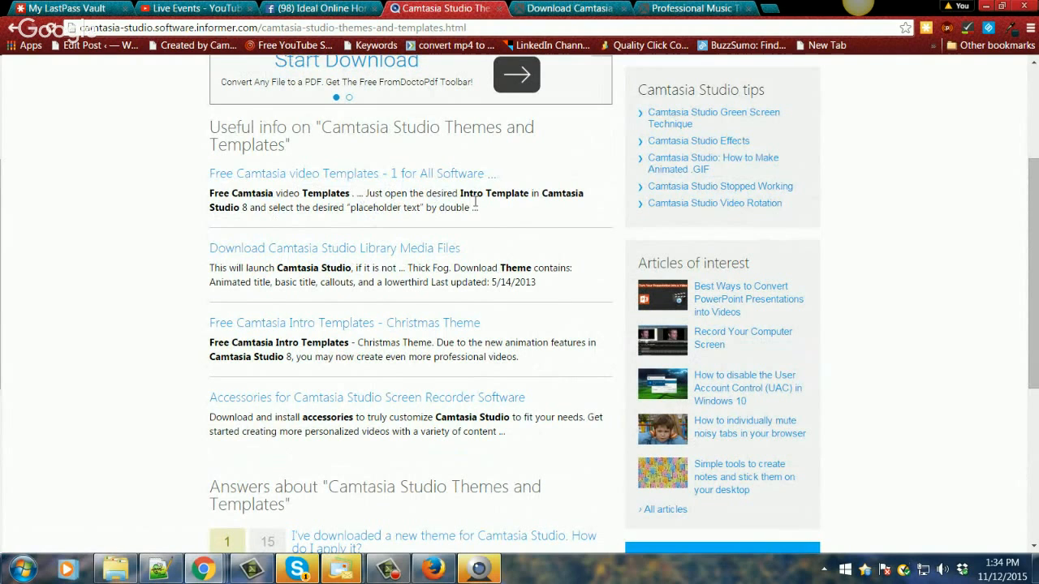
Open the Free Camtasia video Templates link and preview the Smokey Sparkling Burst 1 and Fireworks Explosion 3 templates
click(347, 174)
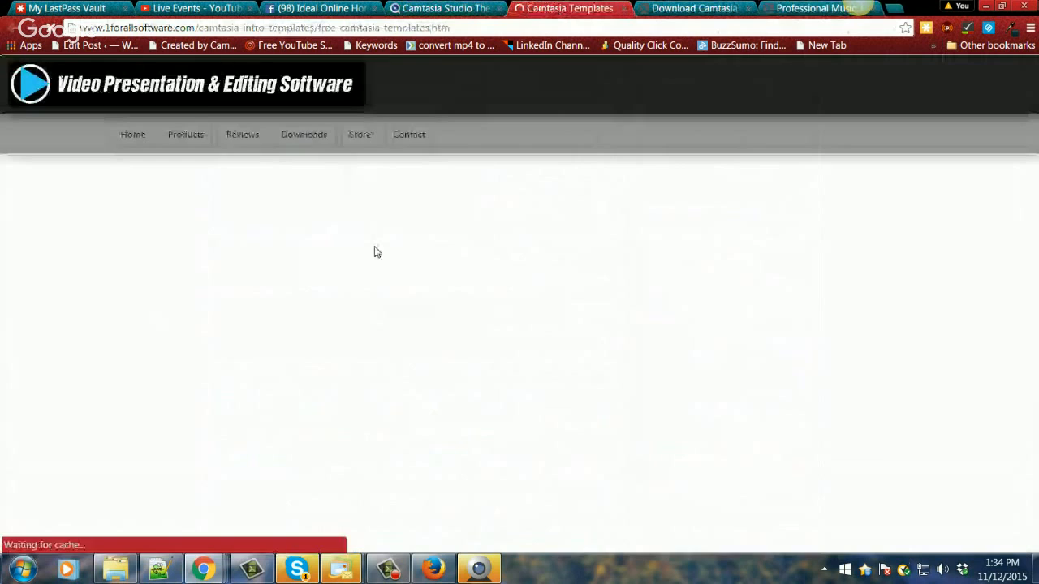
scroll(692, 356, down, 3)
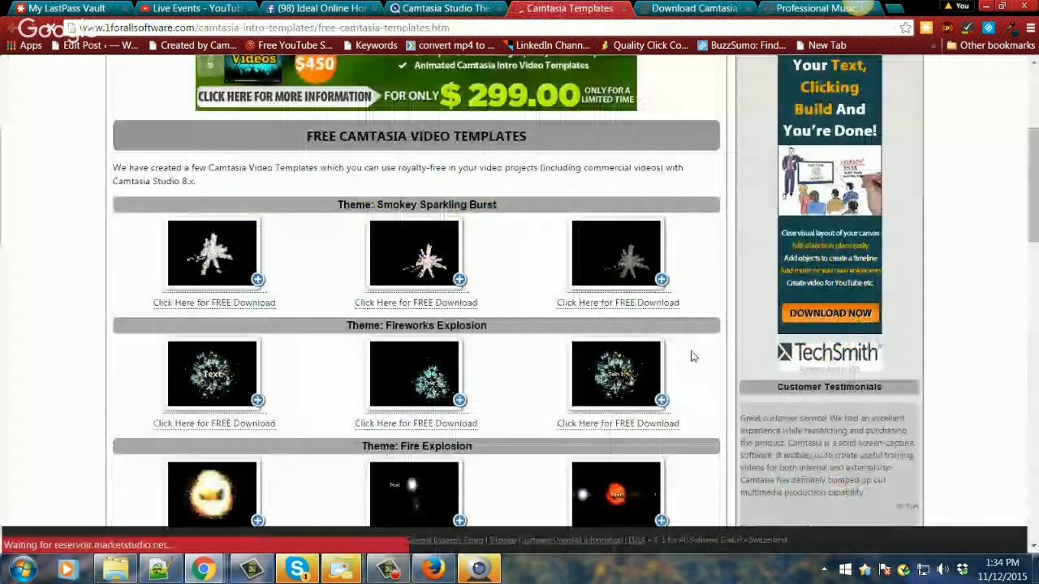
click(213, 263)
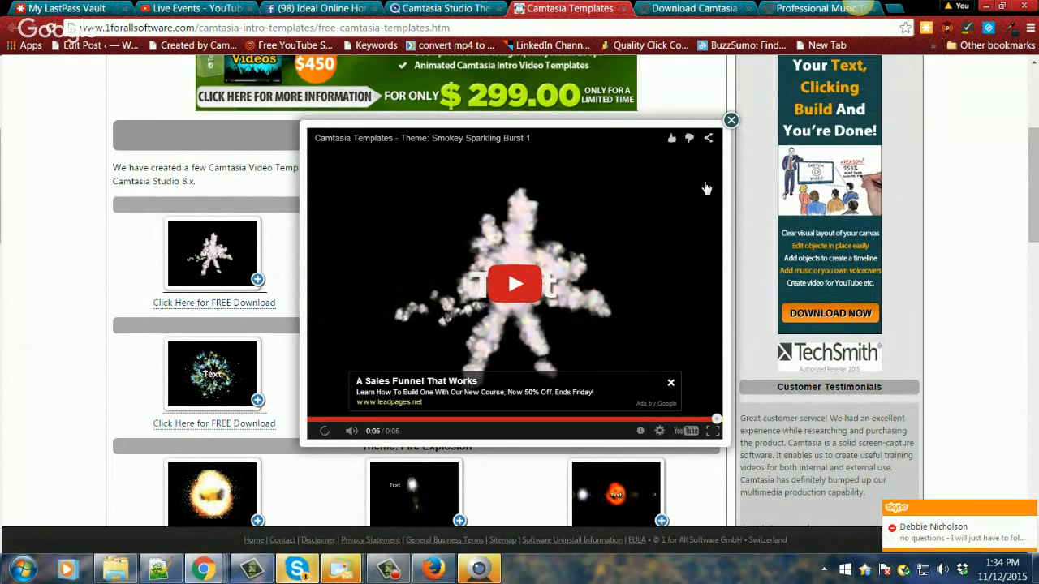
click(730, 121)
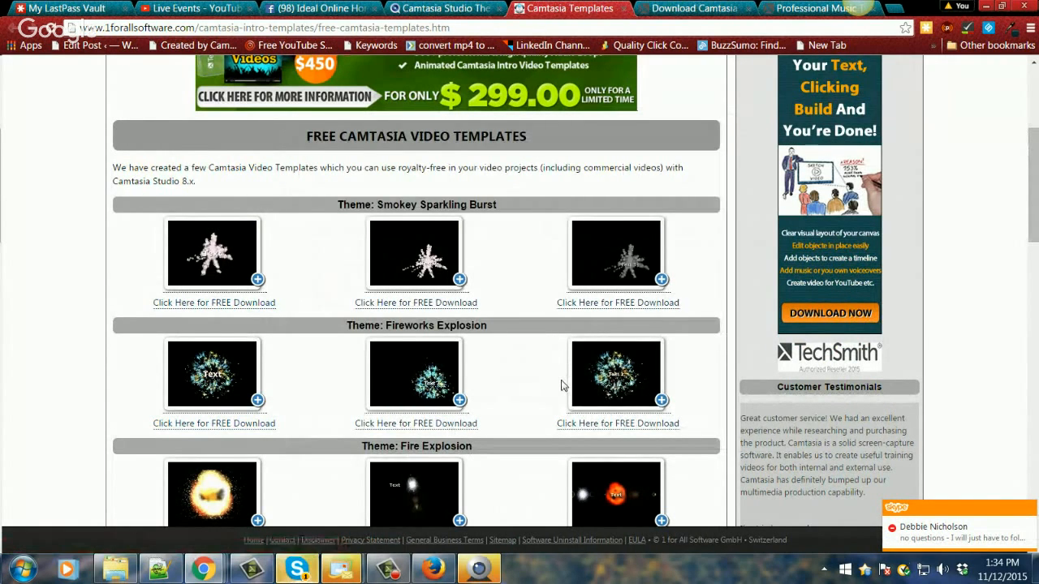
click(618, 394)
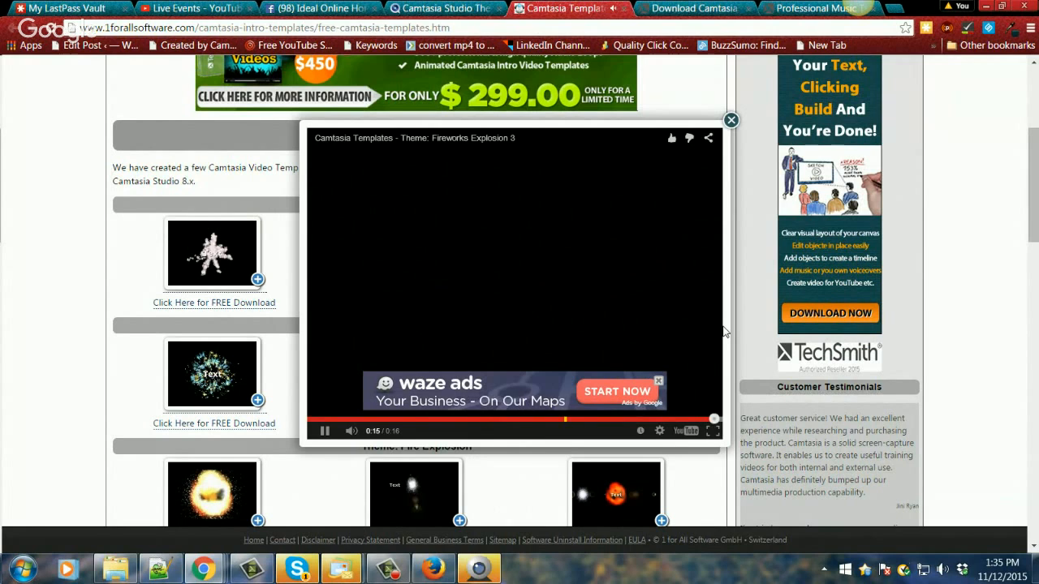
click(731, 120)
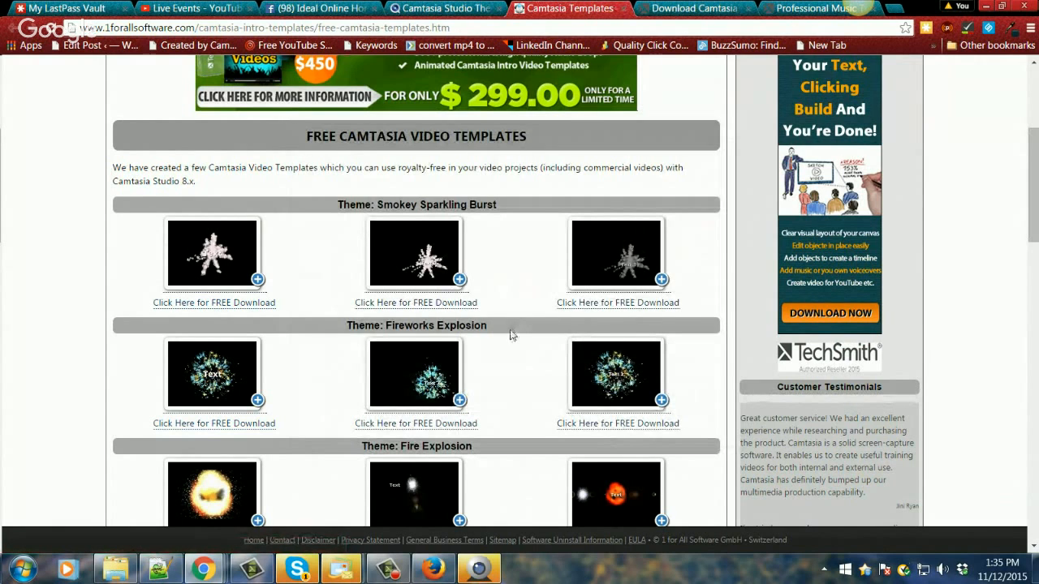
Browse the free template themes from Fire Explosion through Thanksgiving, Halloween, Winter and Miscellanea, and return to the start of the page
scroll(511, 335, down, 1)
scroll(510, 334, down, 4)
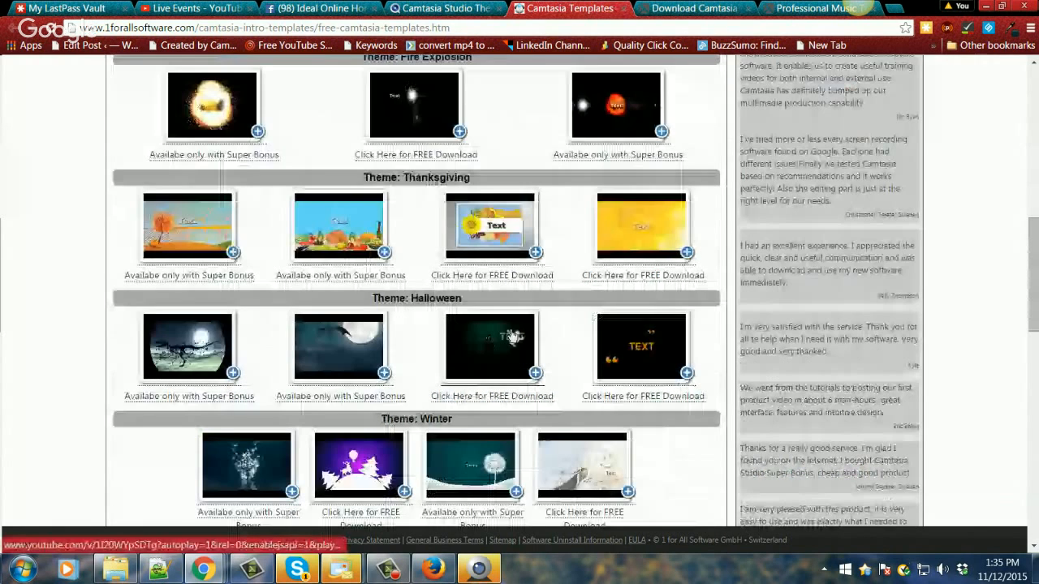
scroll(511, 334, down, 3)
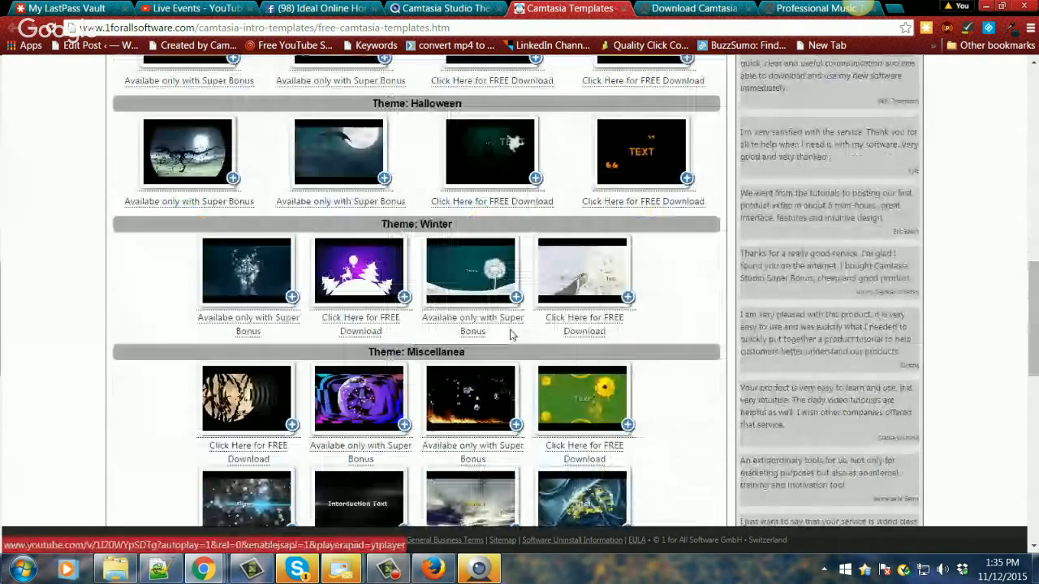
scroll(510, 334, down, 3)
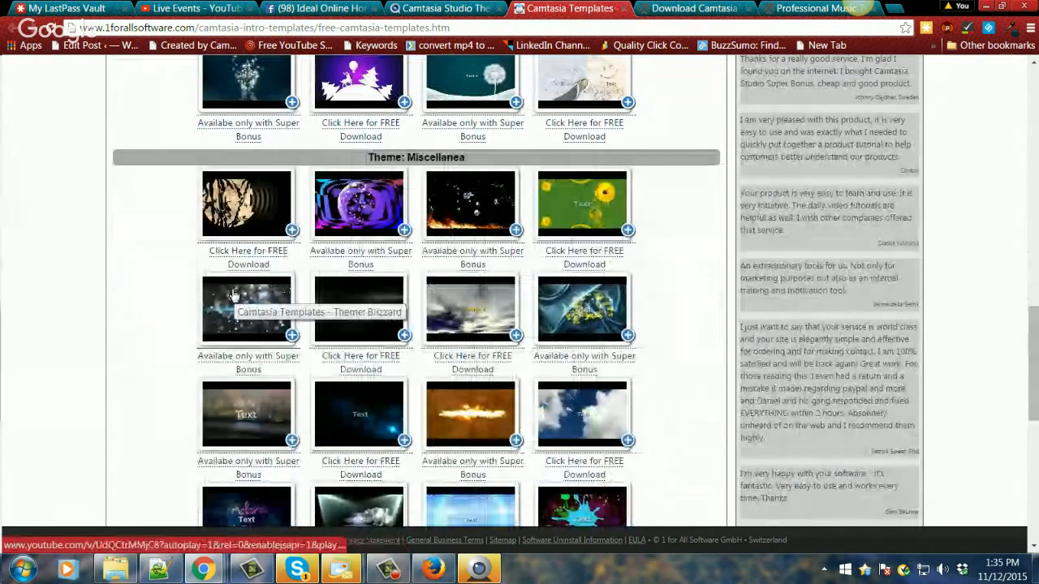
scroll(572, 393, up, 2)
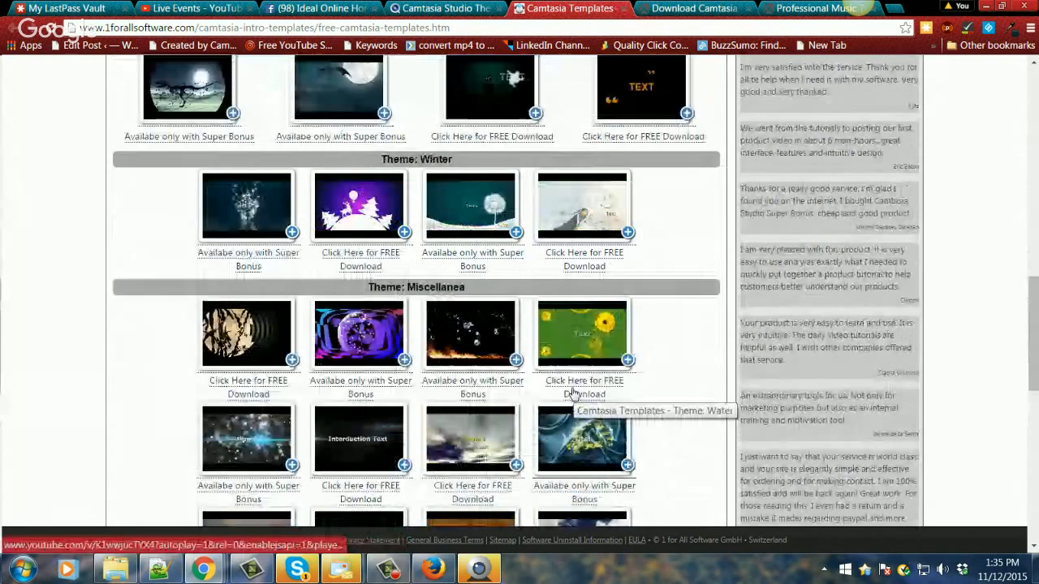
scroll(572, 394, up, 6)
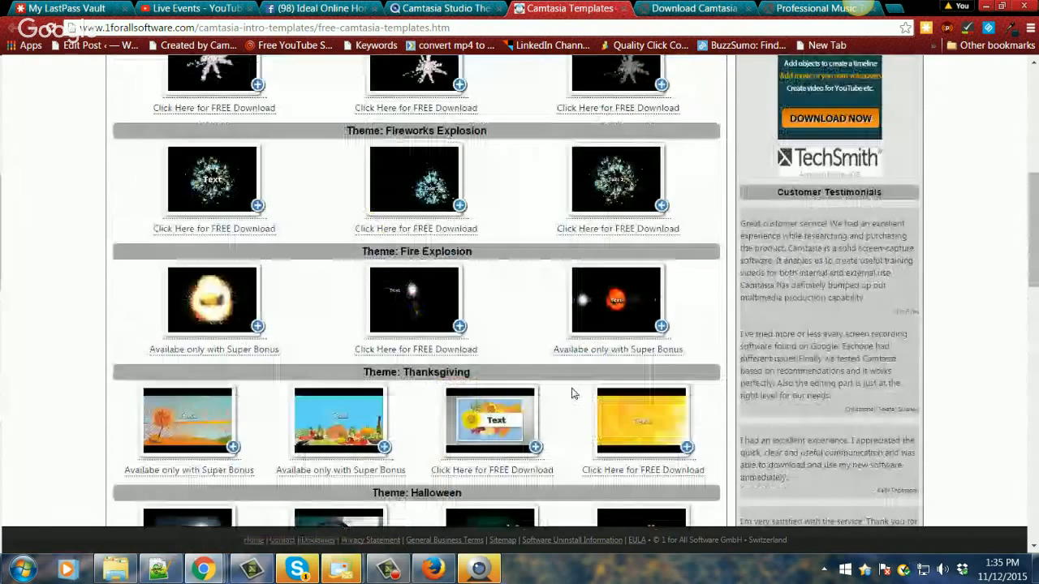
scroll(573, 393, up, 6)
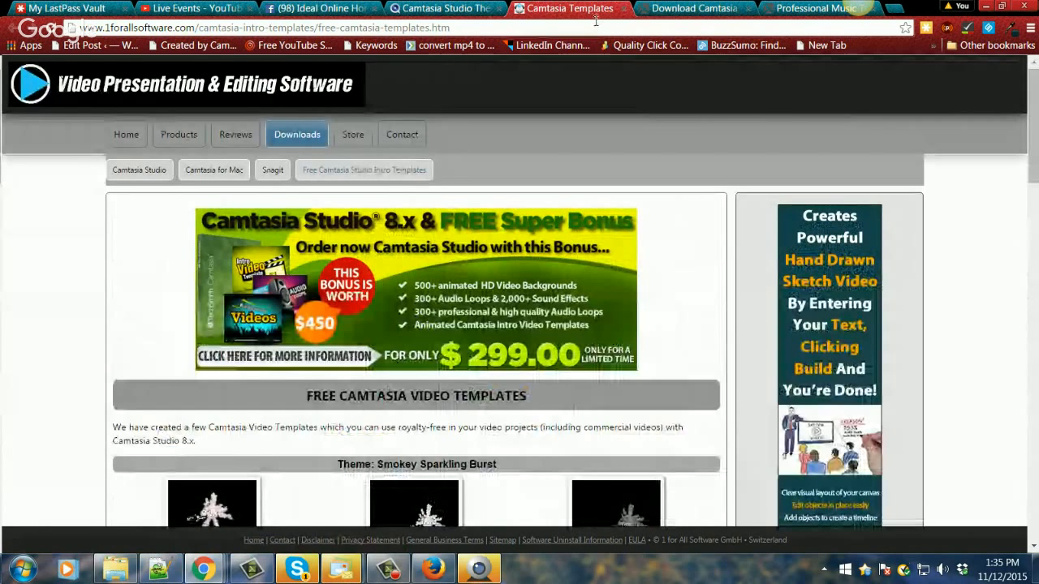
On TechSmith's Library Media page, open the SuperStamps Business details, review the product page, and close it
click(690, 10)
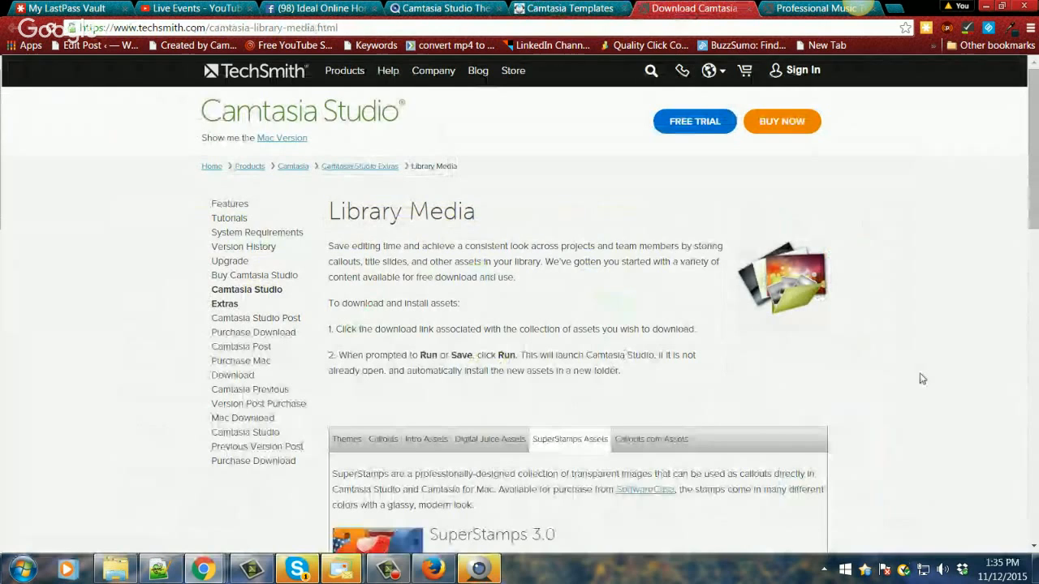
scroll(922, 379, down, 3)
scroll(890, 379, down, 2)
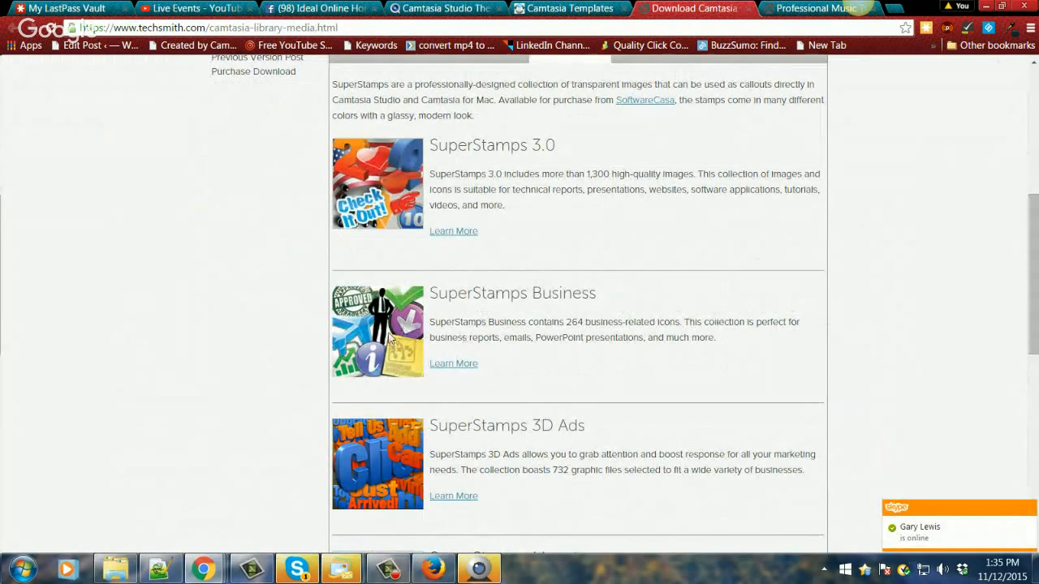
click(440, 365)
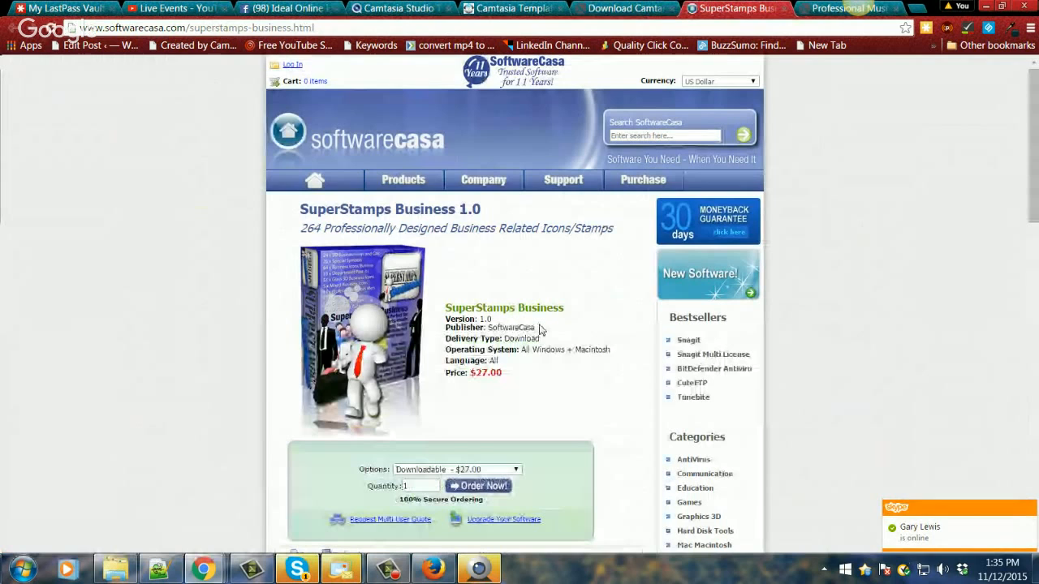
scroll(540, 328, down, 3)
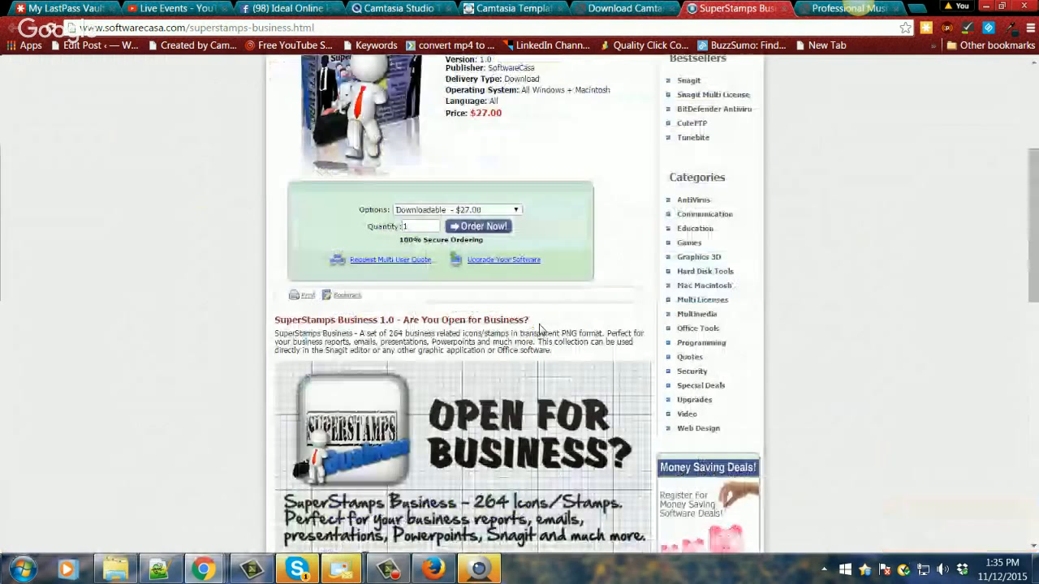
scroll(539, 327, down, 5)
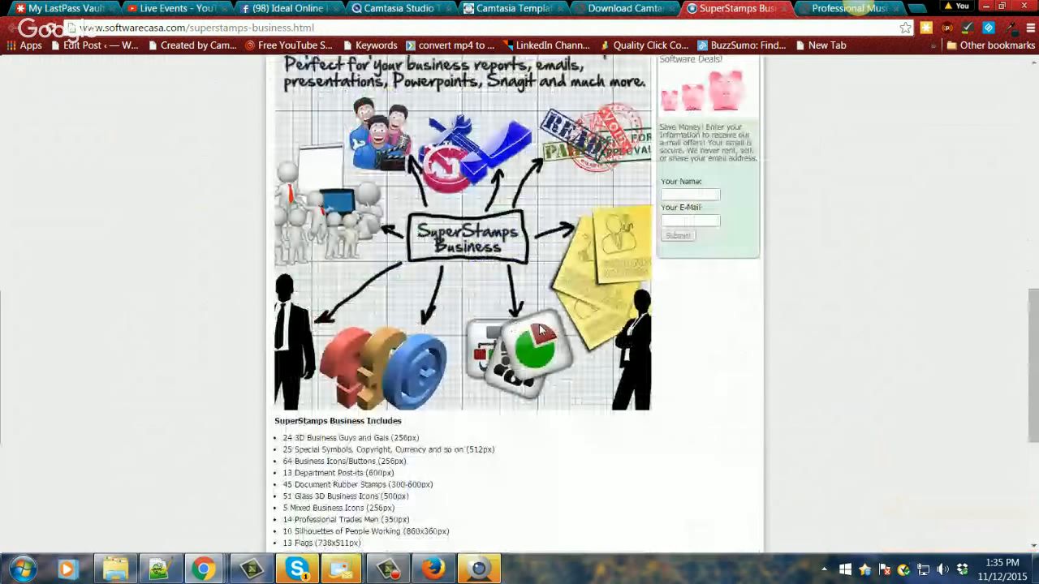
scroll(539, 327, up, 2)
scroll(515, 306, up, 5)
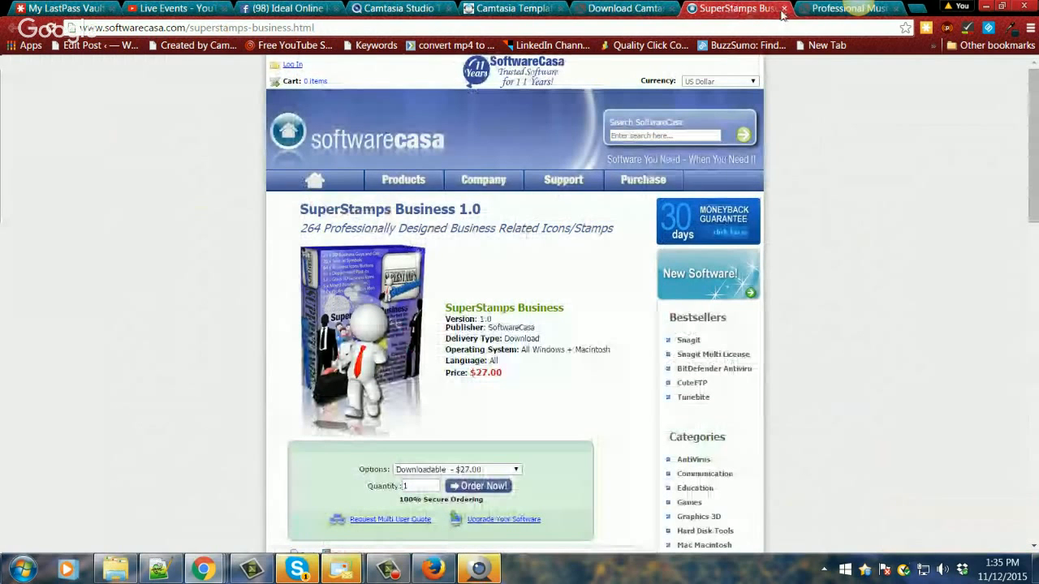
click(783, 12)
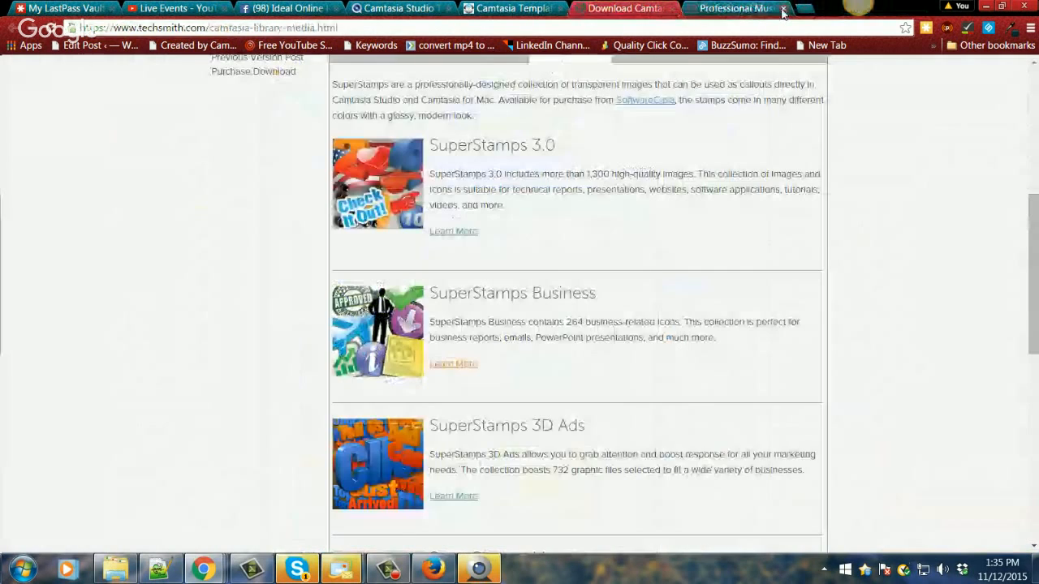
Go to TechSmith's Camtasia Studio Music Tracks page and examine the download instructions and available tracks
click(754, 10)
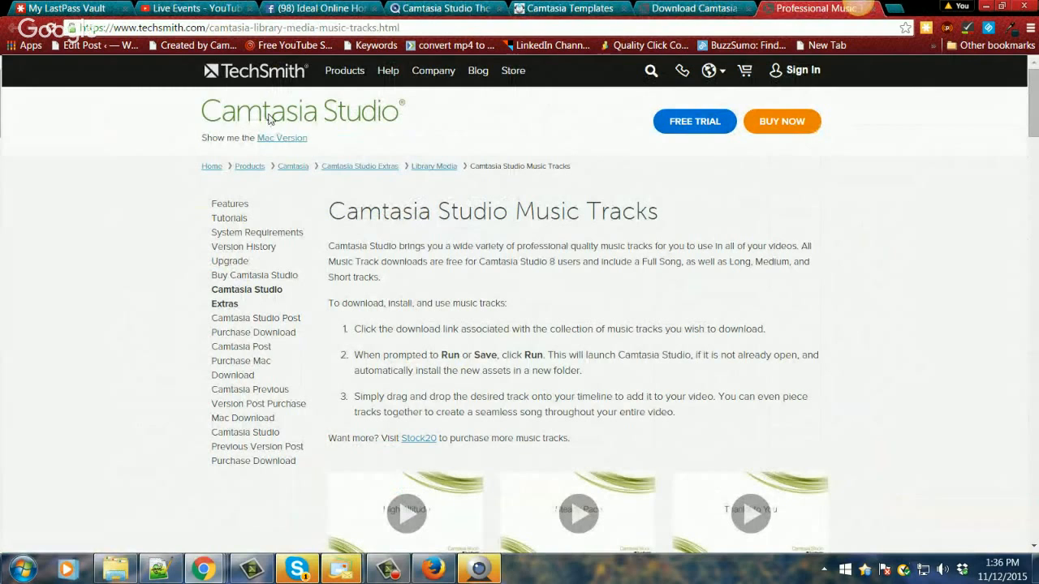
scroll(210, 370, down, 1)
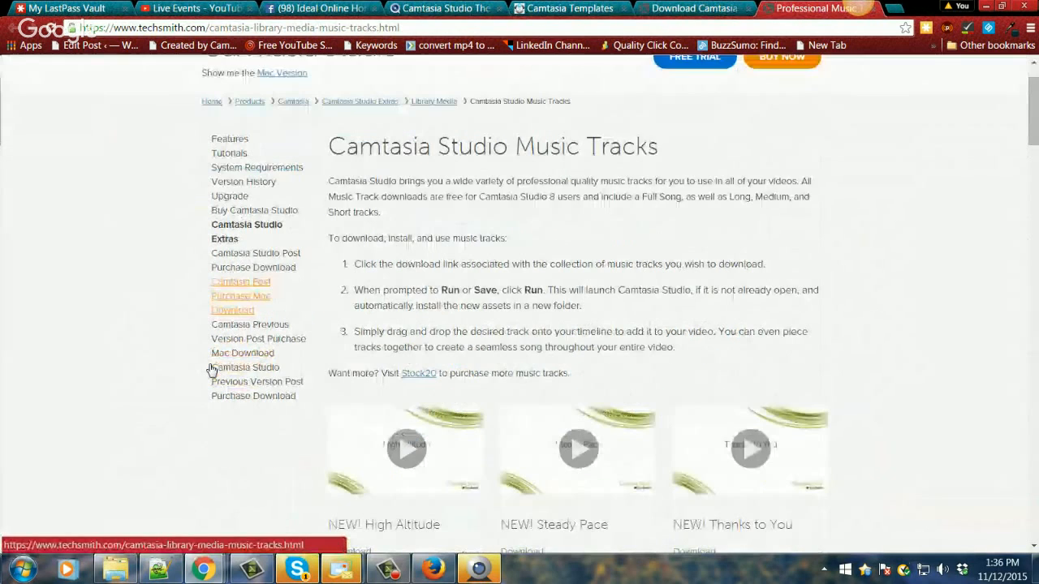
scroll(303, 301, down, 3)
scroll(304, 301, up, 2)
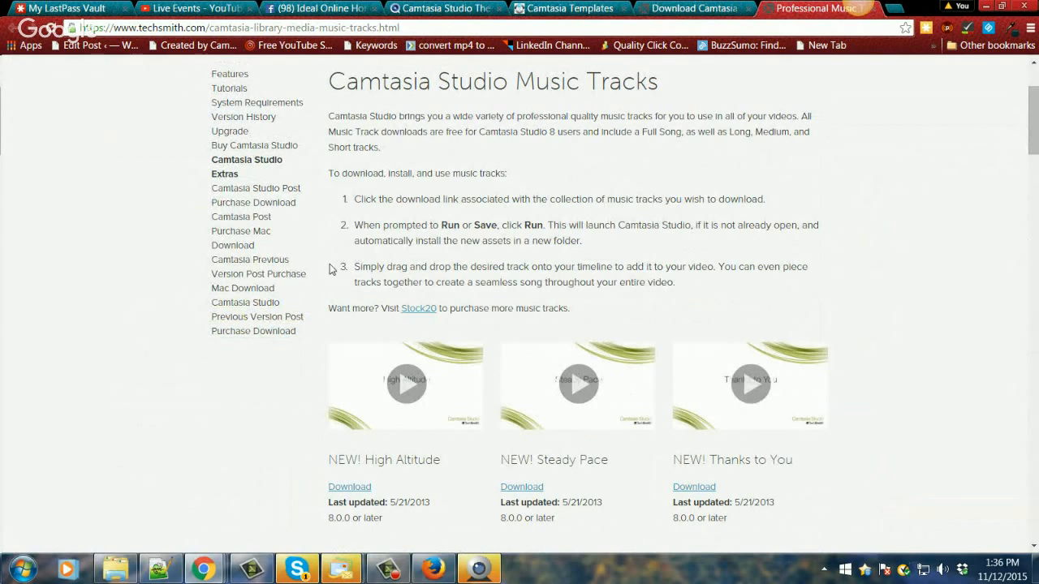
scroll(306, 275, down, 3)
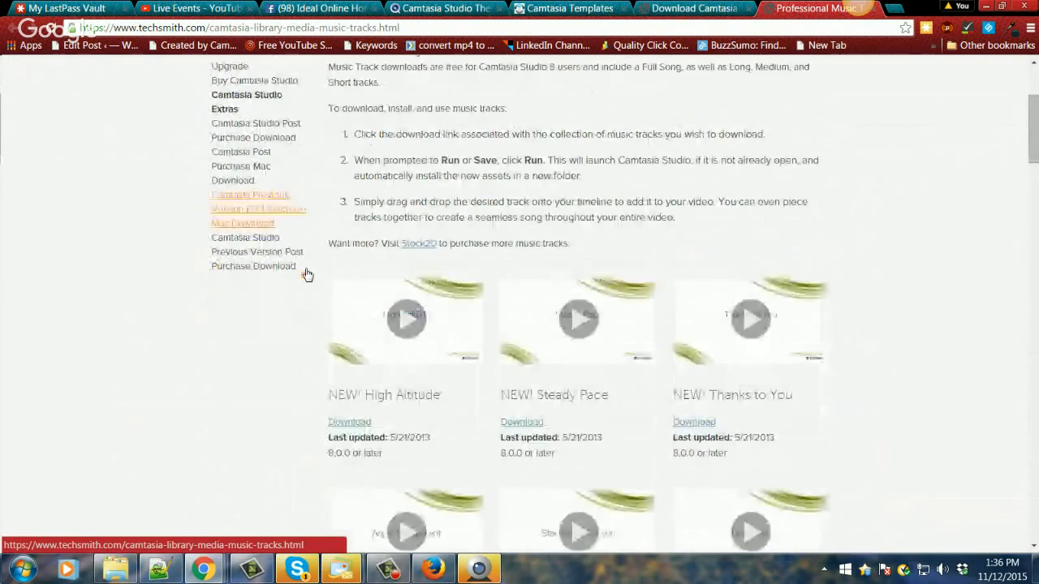
Browse the full list of Camtasia Studio music tracks down to Sledge Hammer and return to the start of the page
scroll(306, 274, down, 5)
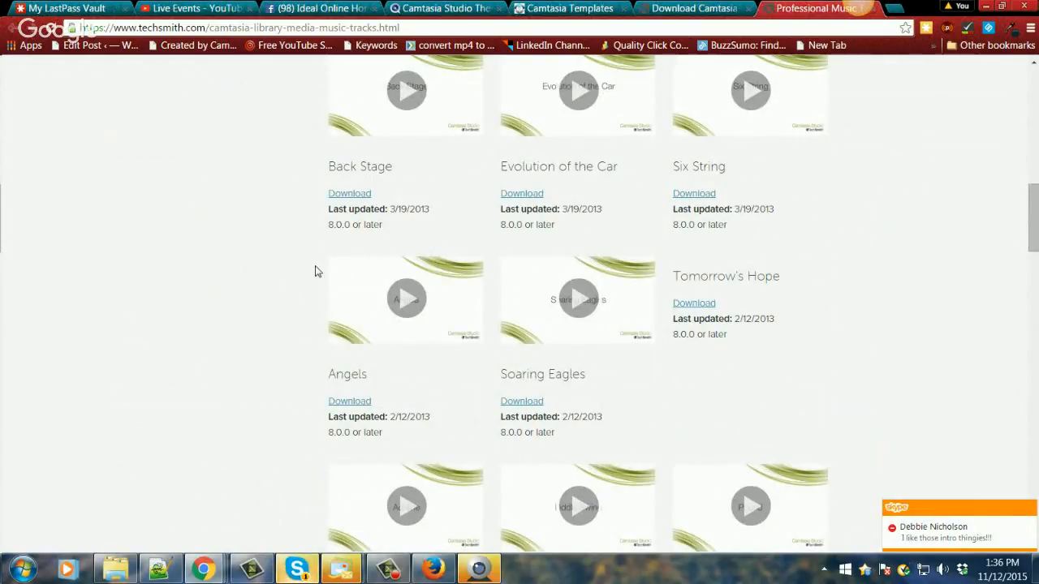
scroll(316, 270, down, 3)
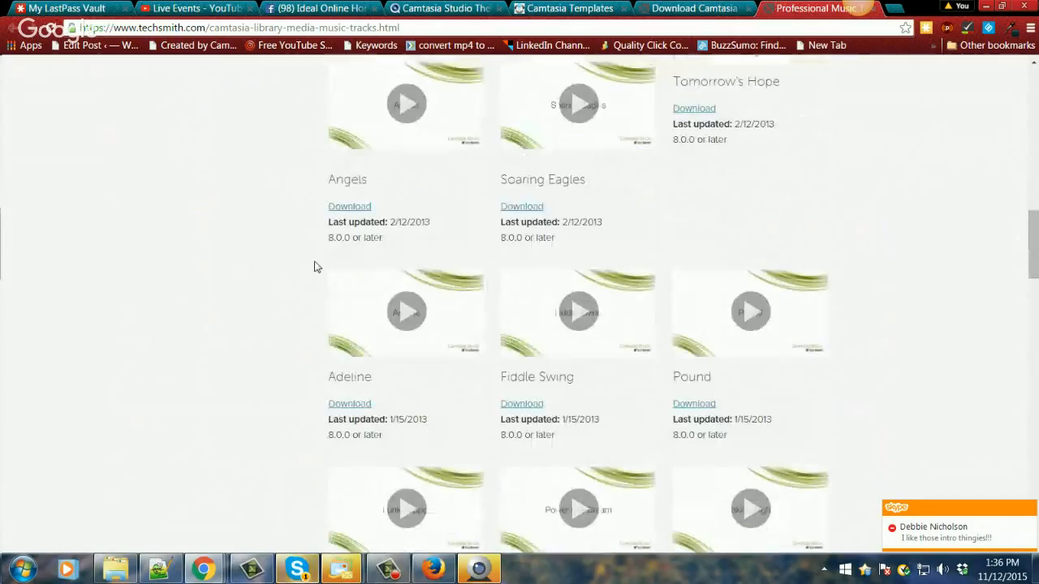
scroll(316, 267, down, 3)
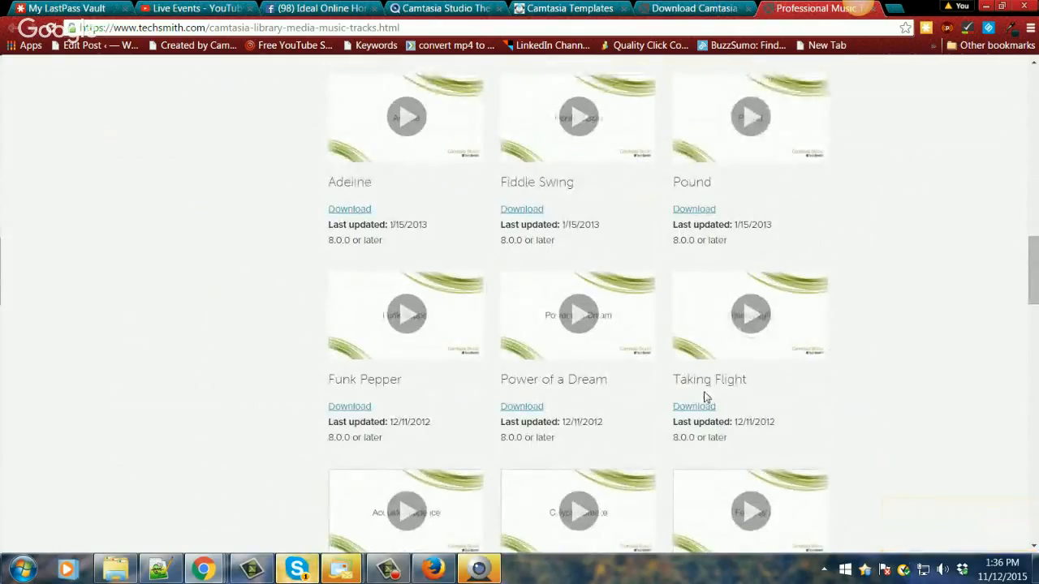
scroll(560, 414, down, 1)
scroll(560, 415, down, 8)
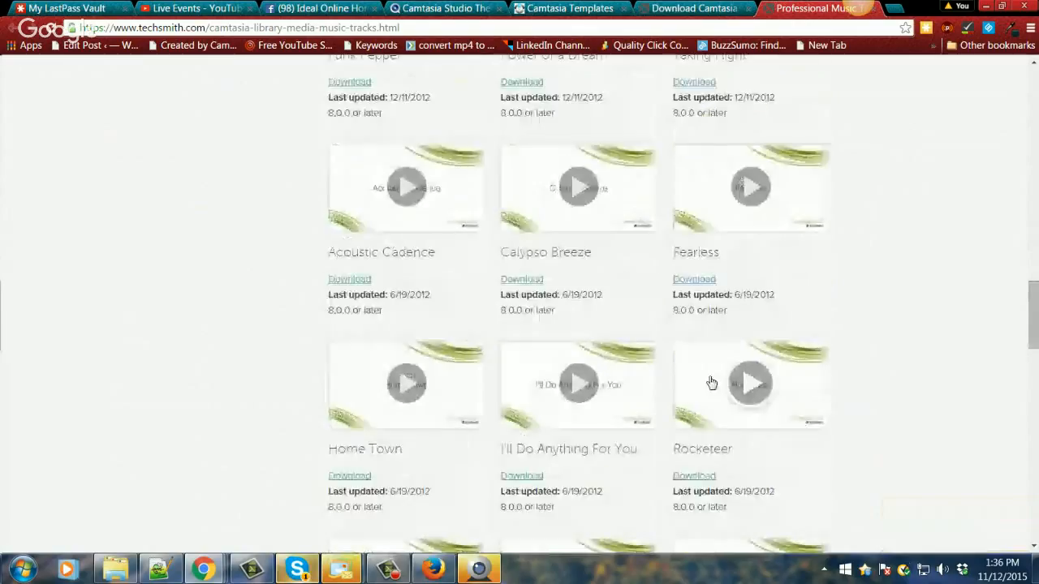
scroll(791, 366, down, 4)
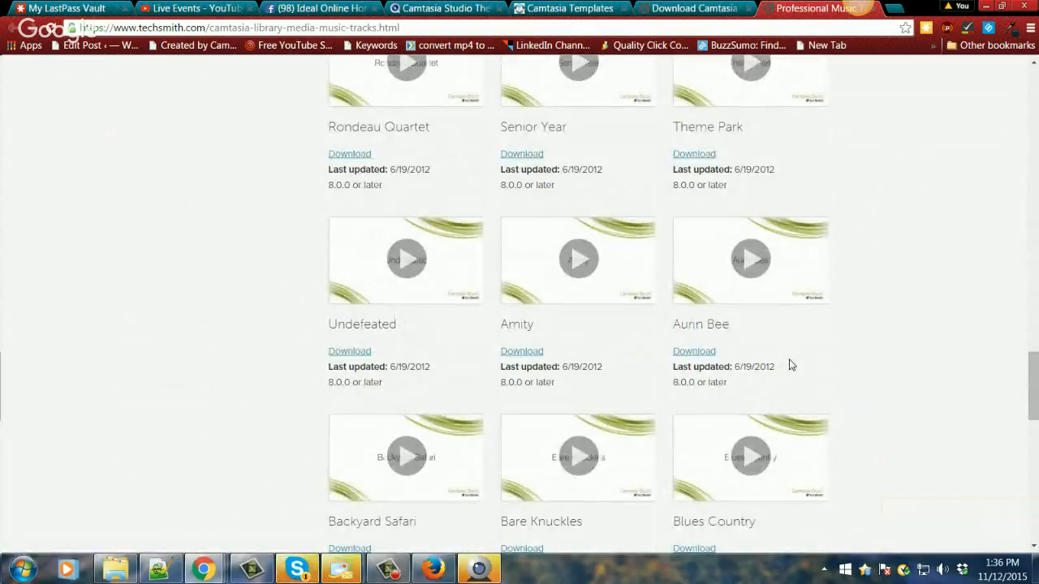
scroll(791, 366, down, 2)
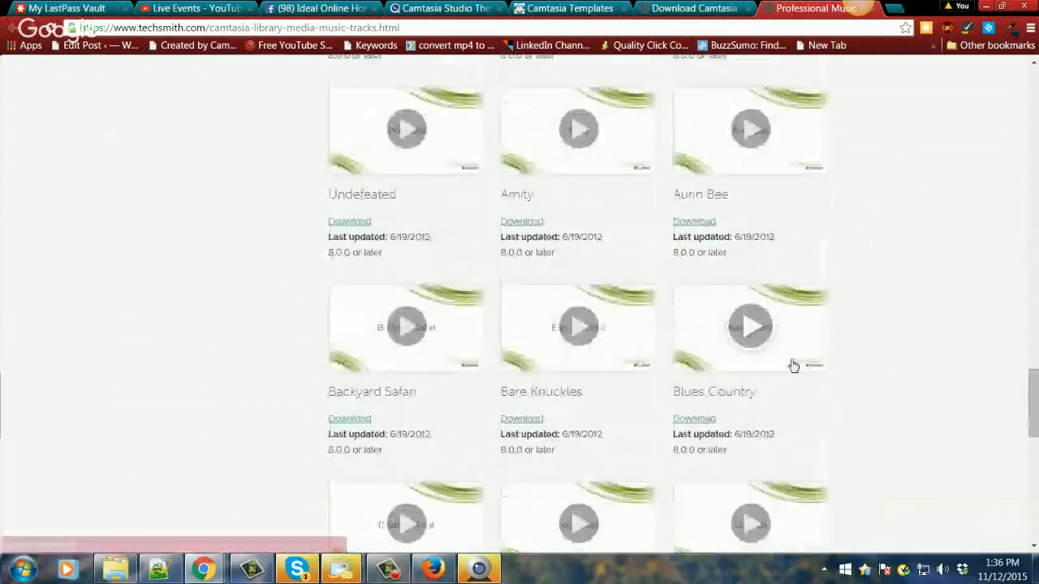
scroll(792, 366, down, 7)
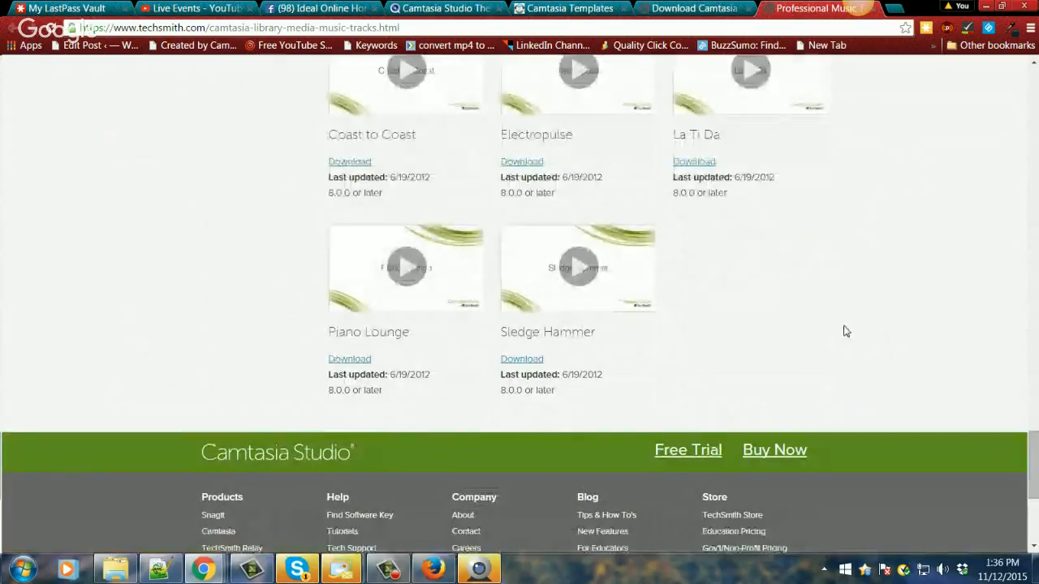
scroll(844, 331, up, 8)
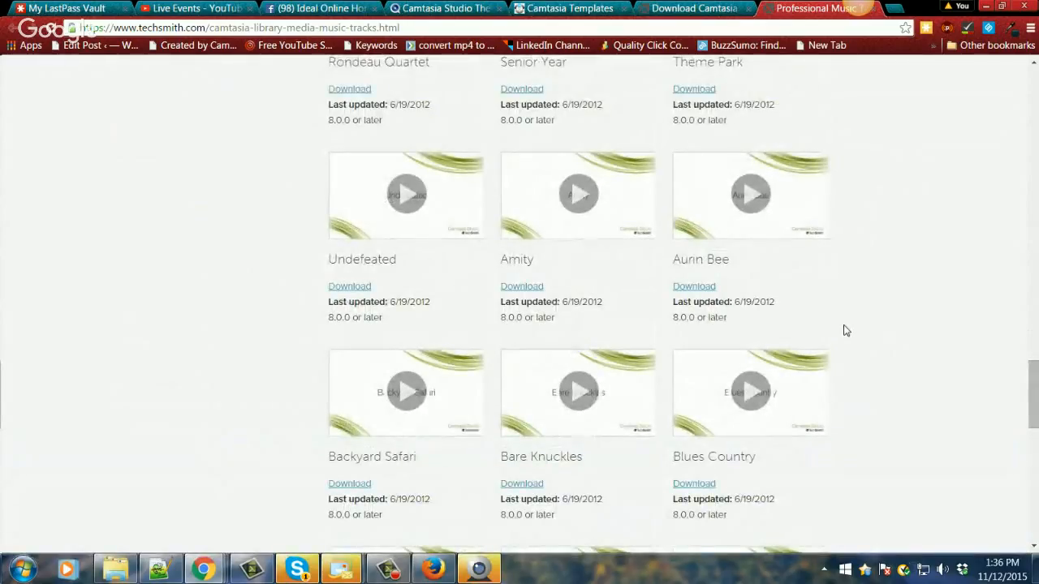
scroll(771, 276, up, 2)
scroll(754, 270, up, 4)
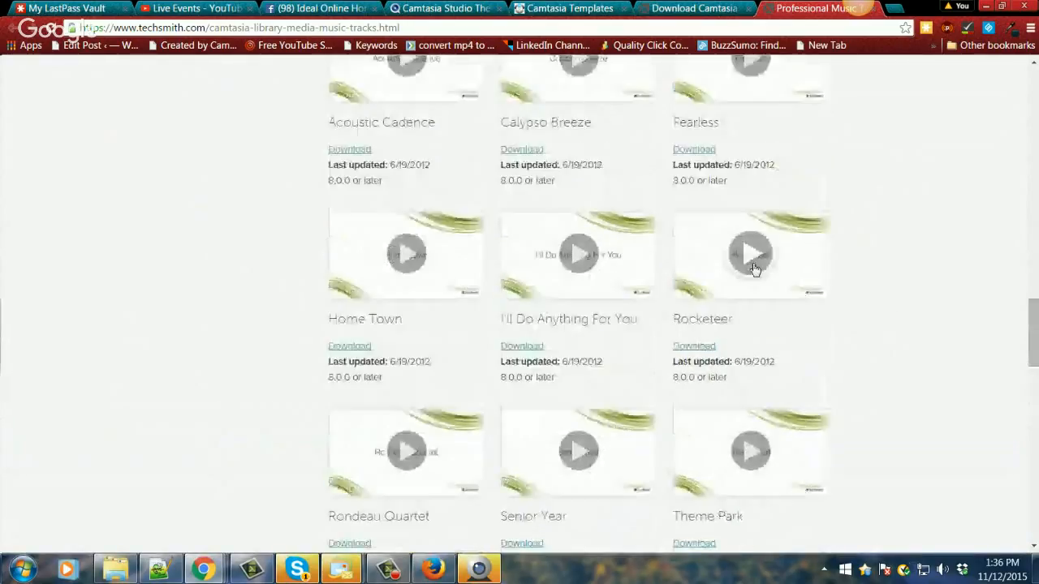
scroll(865, 289, up, 2)
scroll(865, 290, up, 2)
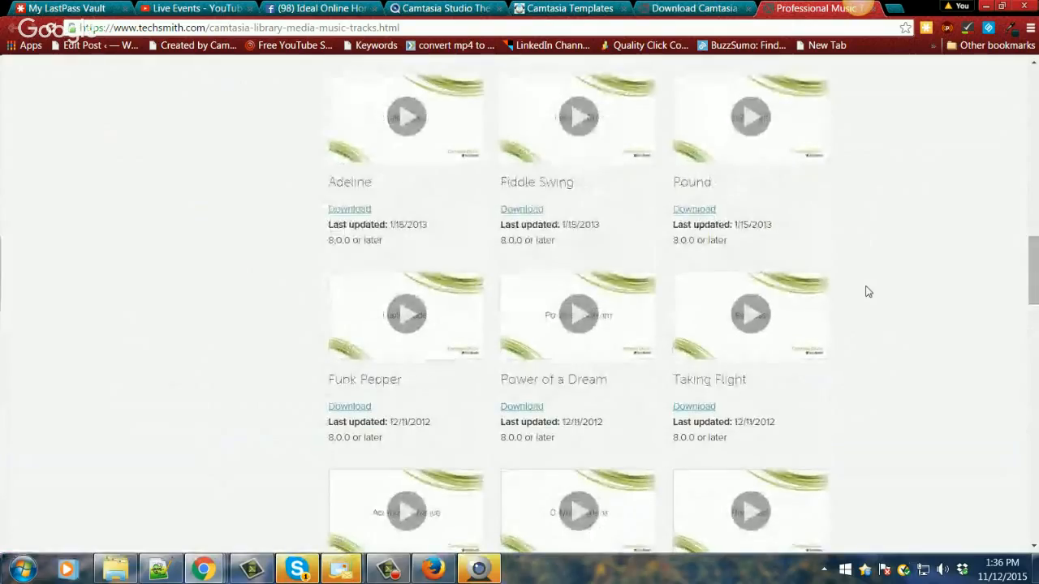
scroll(867, 291, up, 5)
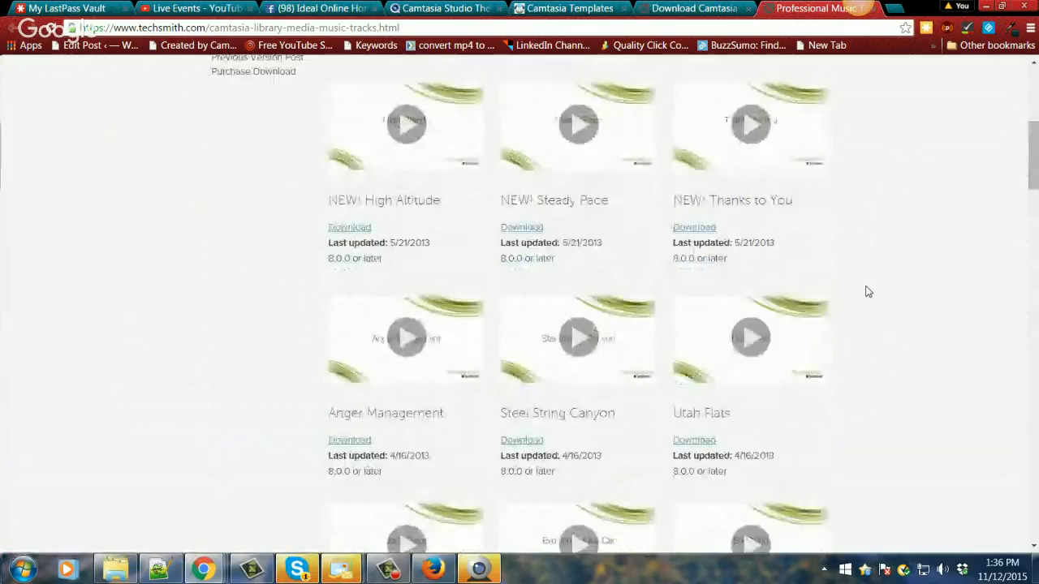
scroll(867, 291, up, 5)
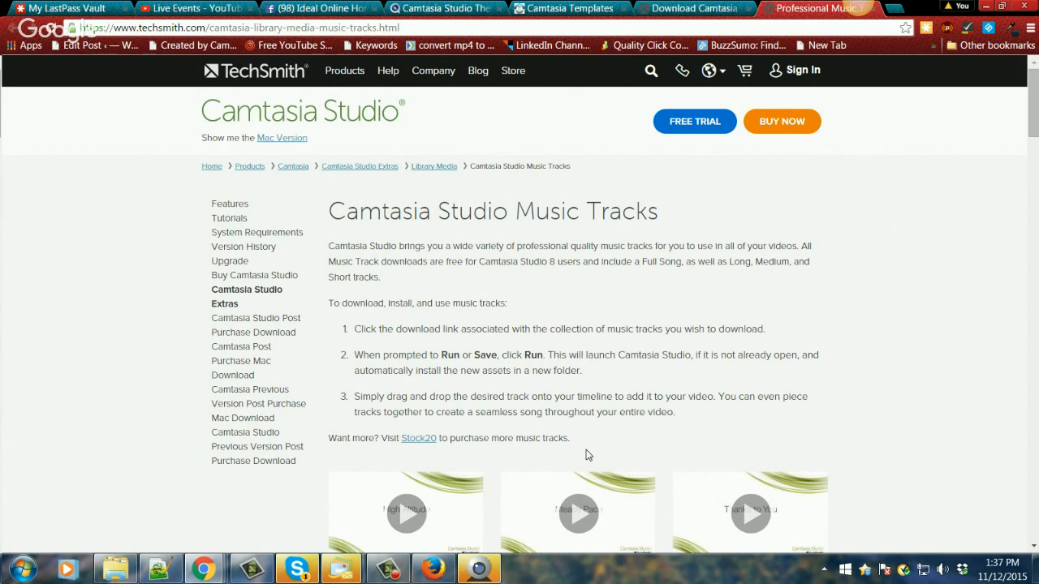
Visit the Stock20 link for more music tracks, close that page, and look through the TechSmith track list again
click(417, 439)
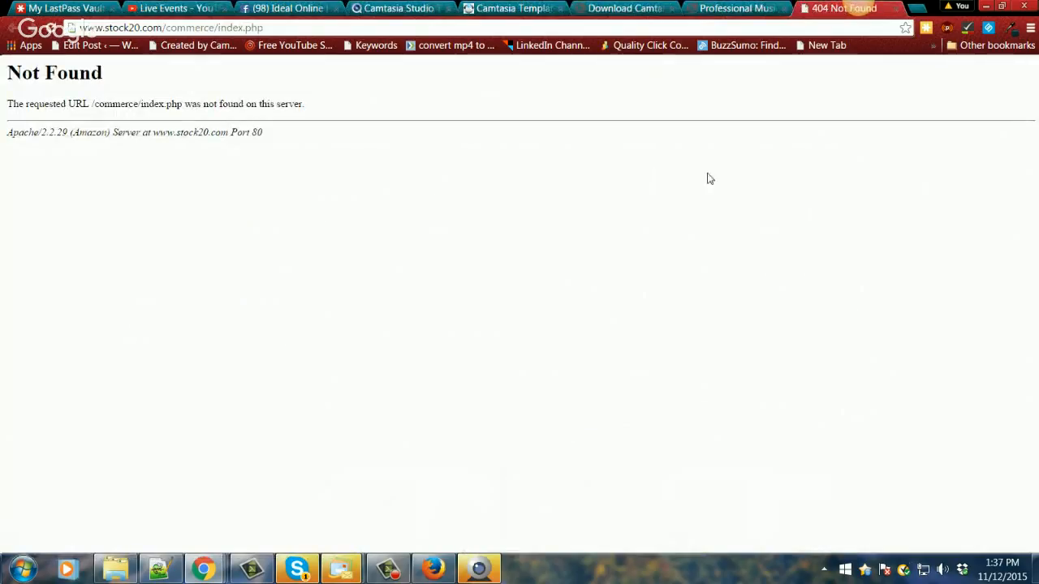
click(894, 8)
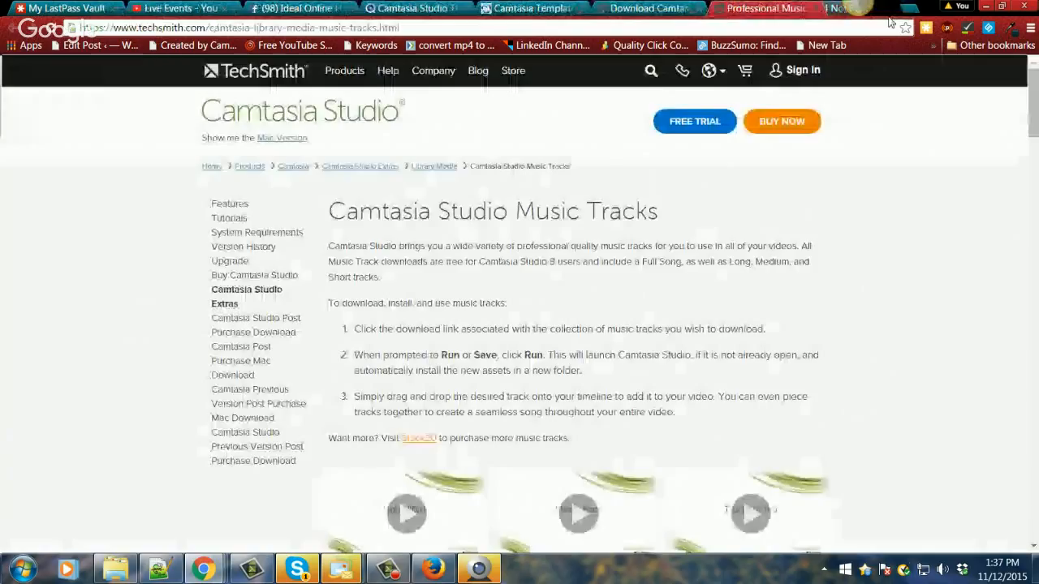
scroll(563, 390, down, 3)
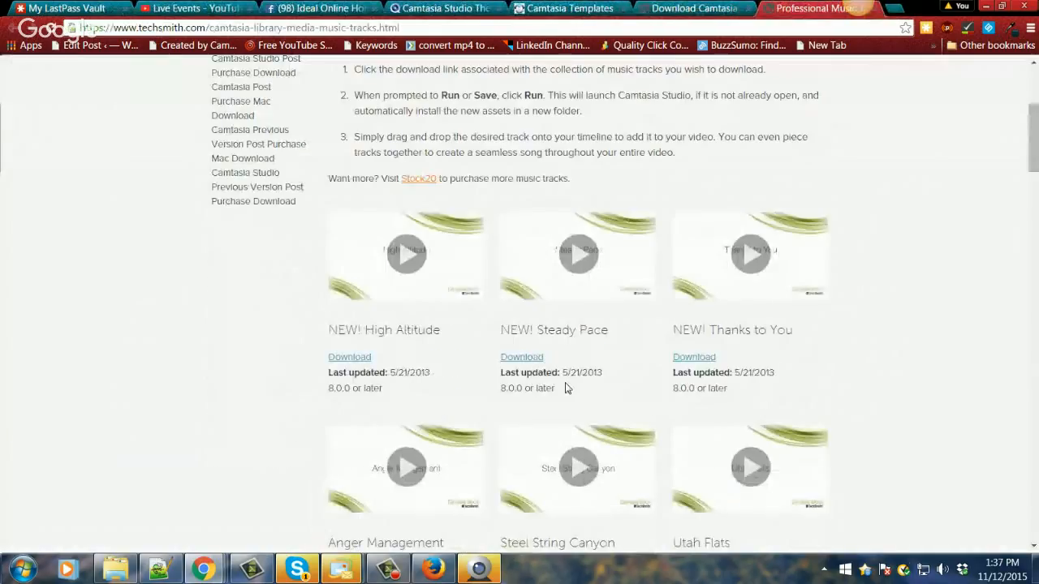
scroll(566, 388, down, 10)
scroll(567, 388, up, 10)
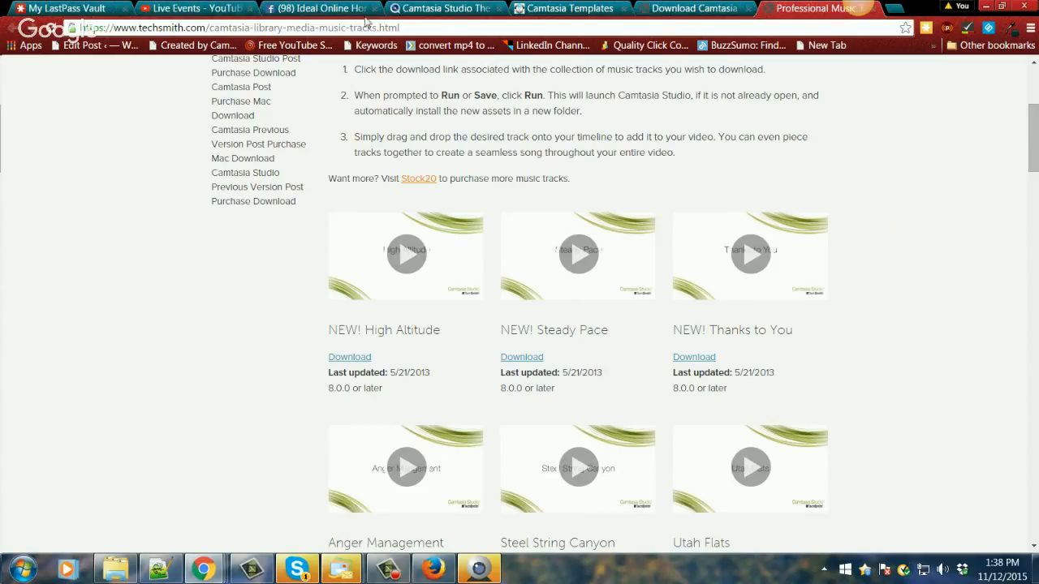
Close the Download Camtasia, Camtasia Templates and Professional Music pages
click(748, 9)
click(623, 8)
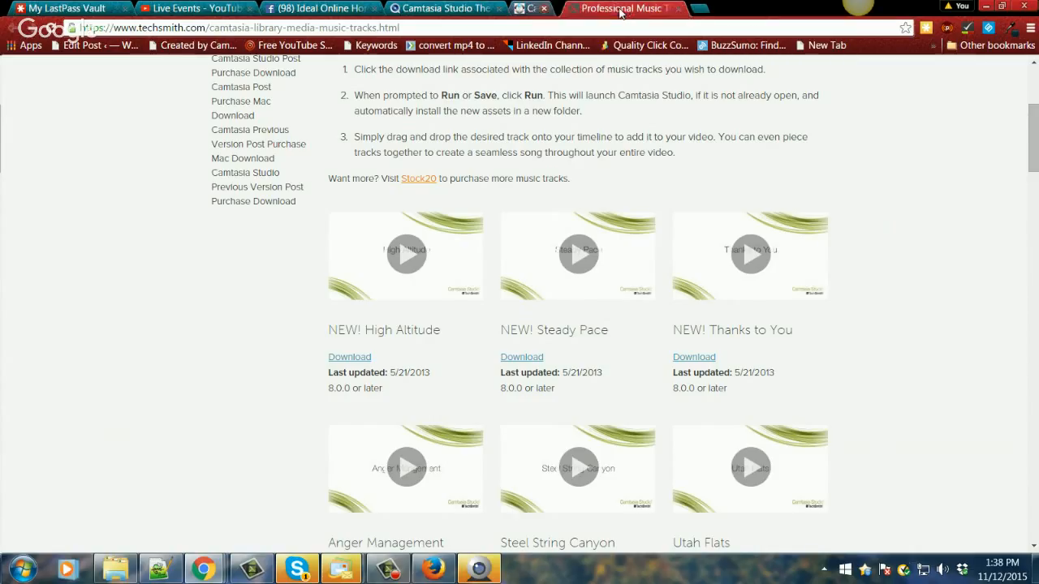
click(622, 10)
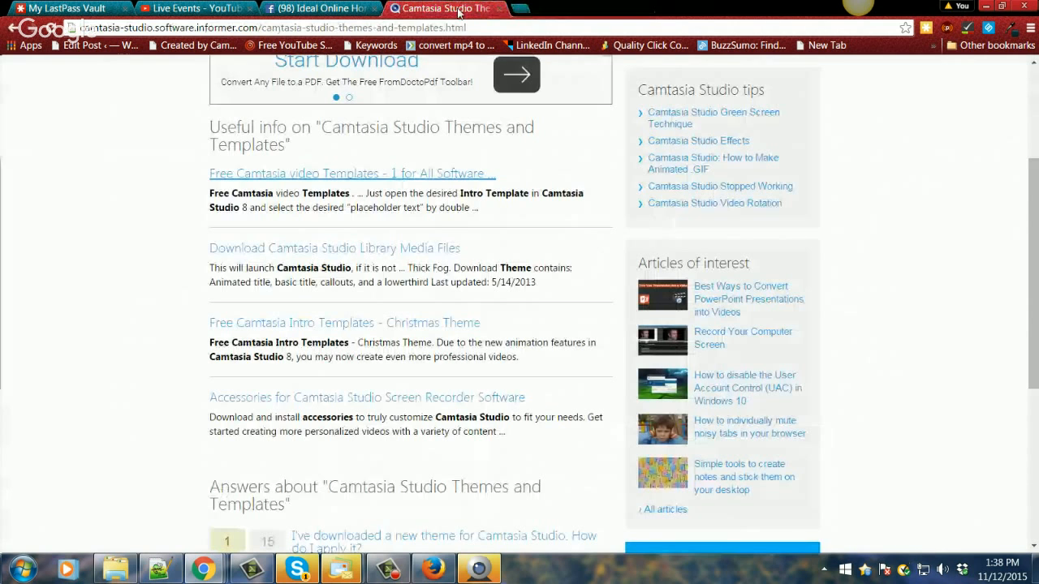
Go to the LastPass vault and launch the saved betterfutureahead.com site from the favorites
click(162, 10)
click(65, 8)
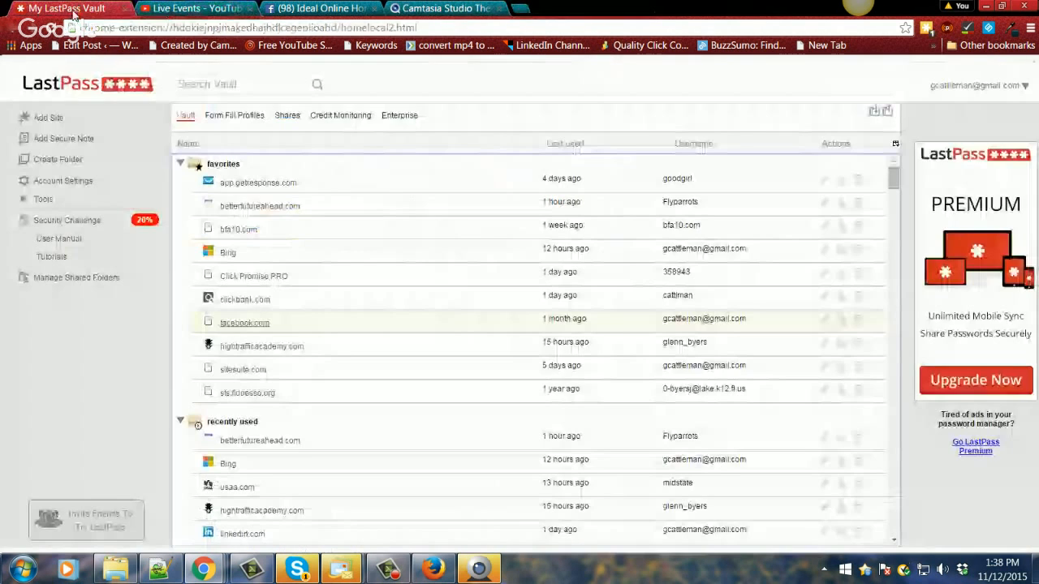
click(244, 209)
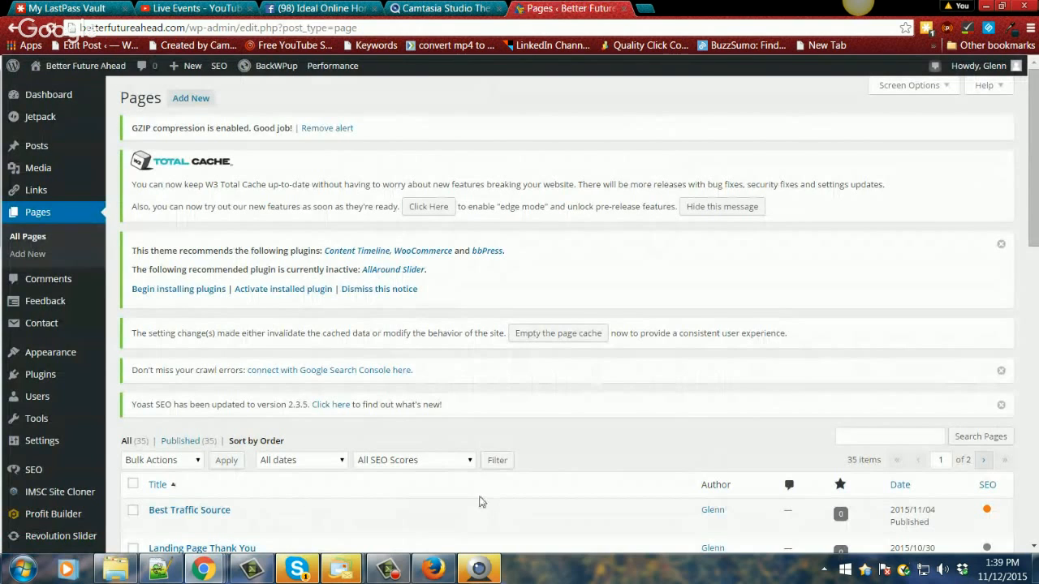
Open the Best Traffic Source page for editing from the WordPress pages list and view its content editor
scroll(479, 496, down, 3)
scroll(479, 496, down, 2)
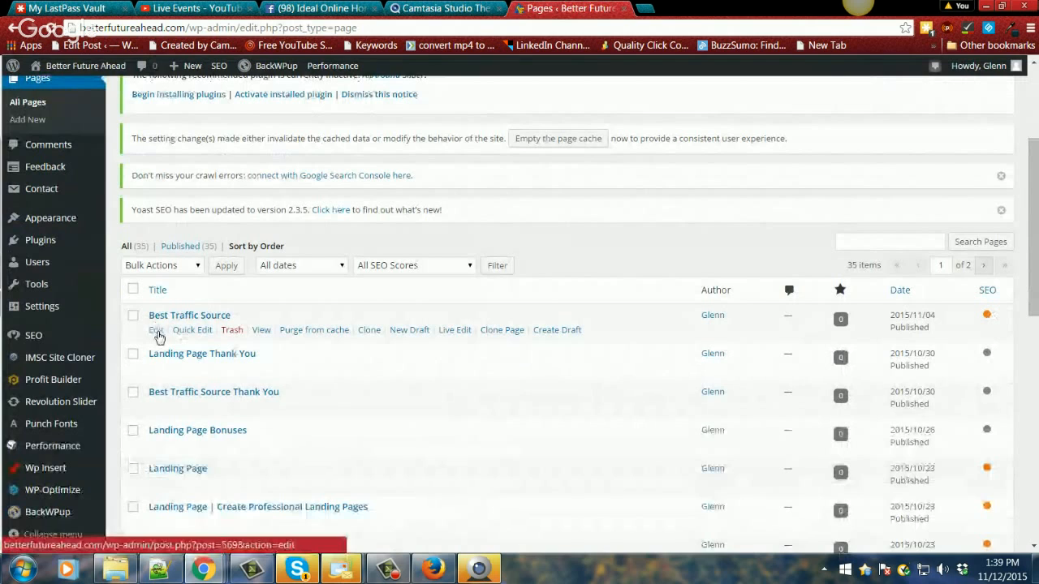
click(156, 330)
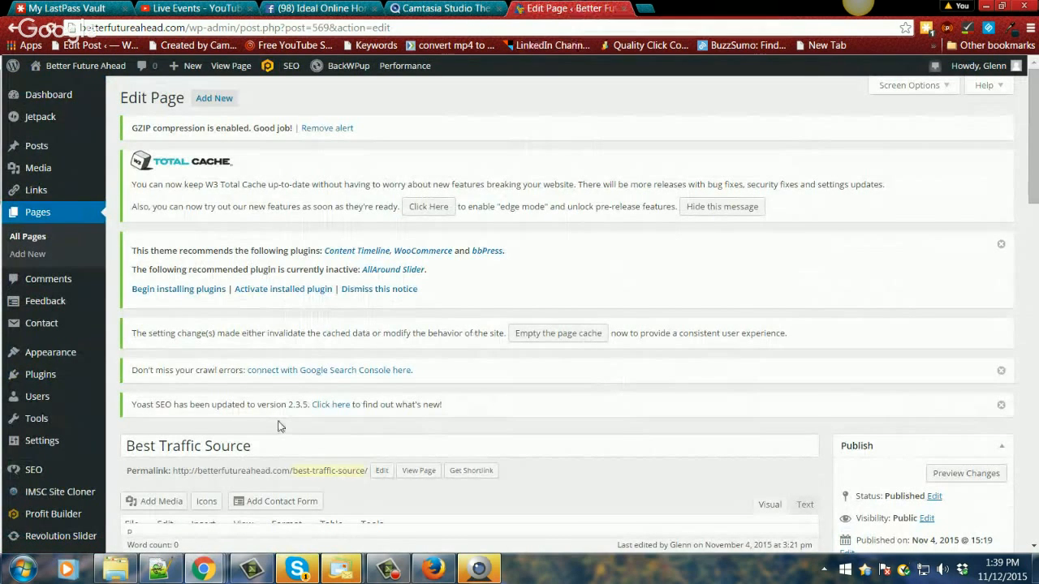
scroll(280, 426, down, 1)
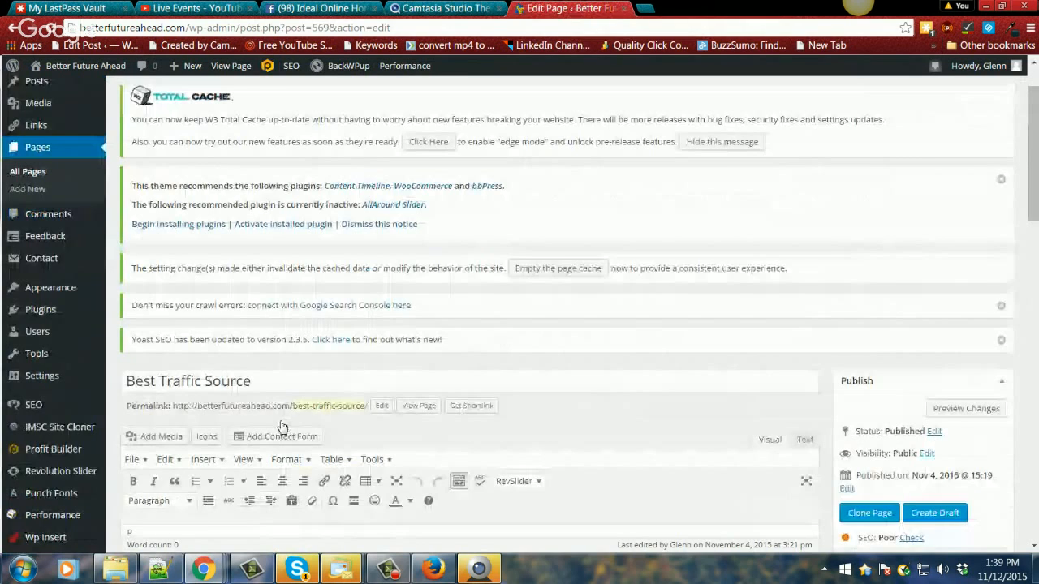
scroll(280, 426, down, 4)
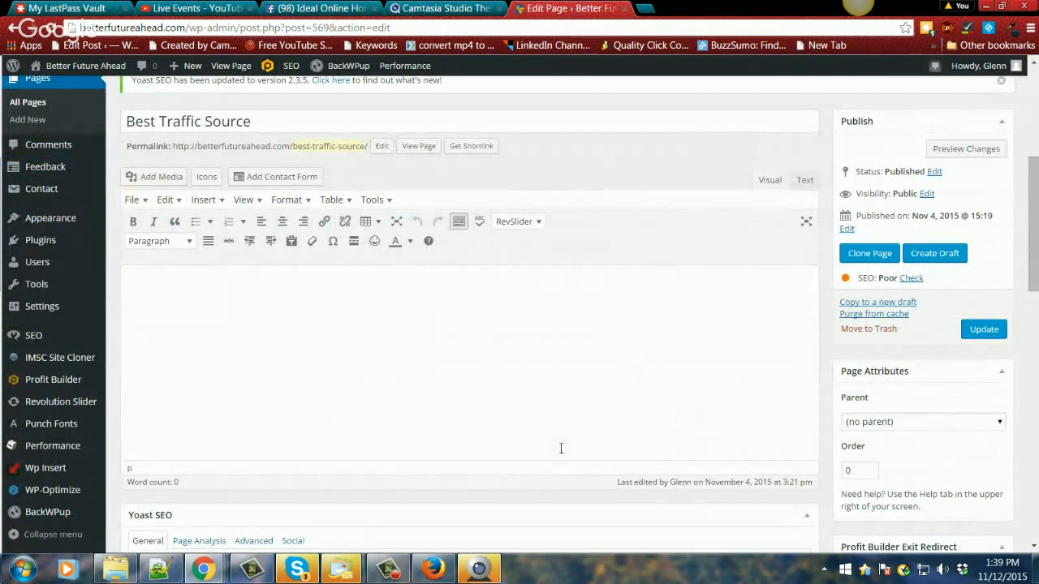
Reload the Best Traffic Source edit page, check its content editor again, and go back to the pages list
scroll(560, 448, up, 1)
scroll(559, 449, up, 2)
click(50, 27)
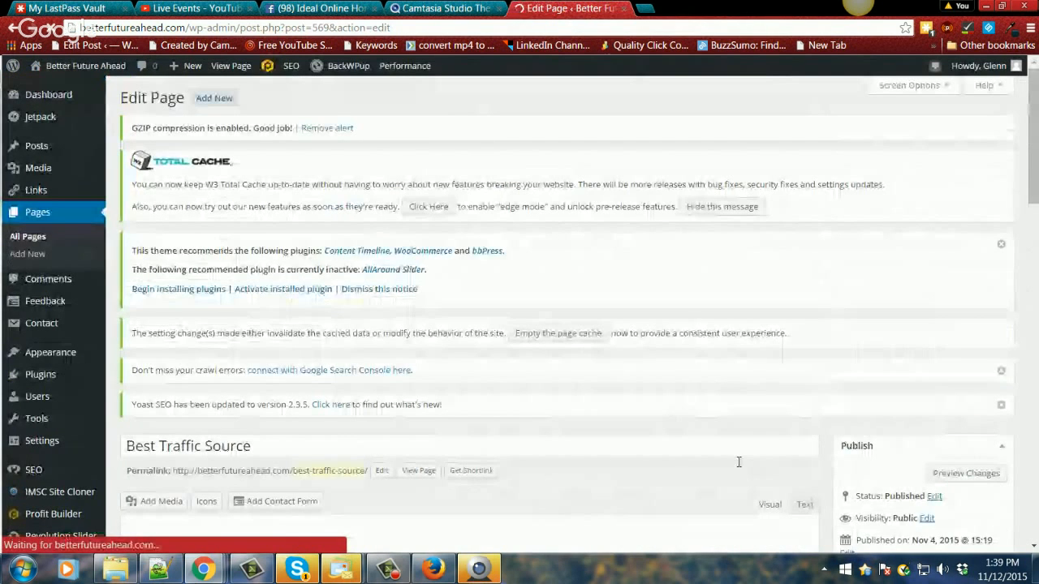
scroll(733, 463, down, 2)
scroll(729, 463, down, 3)
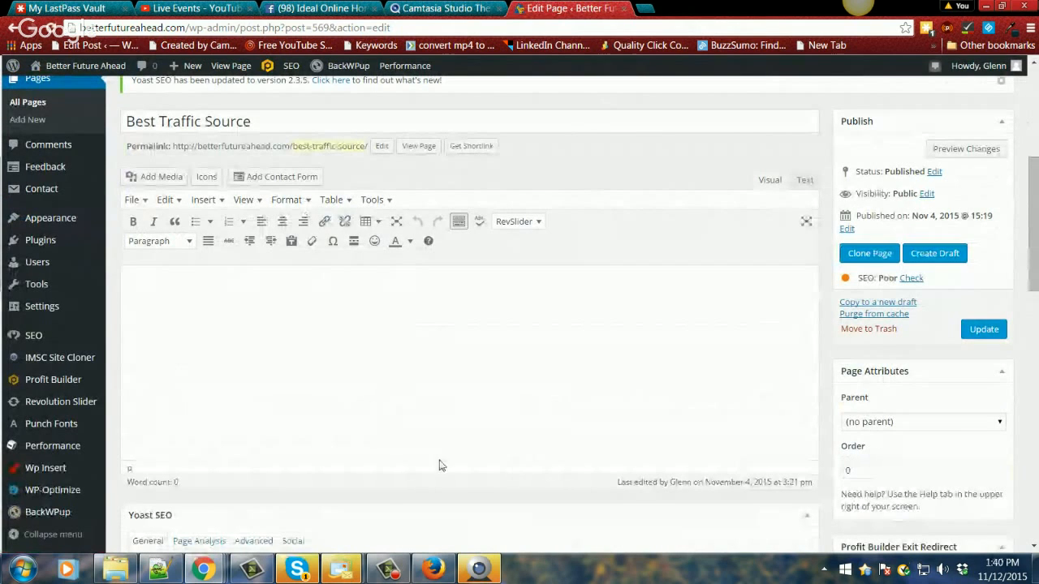
scroll(387, 454, up, 3)
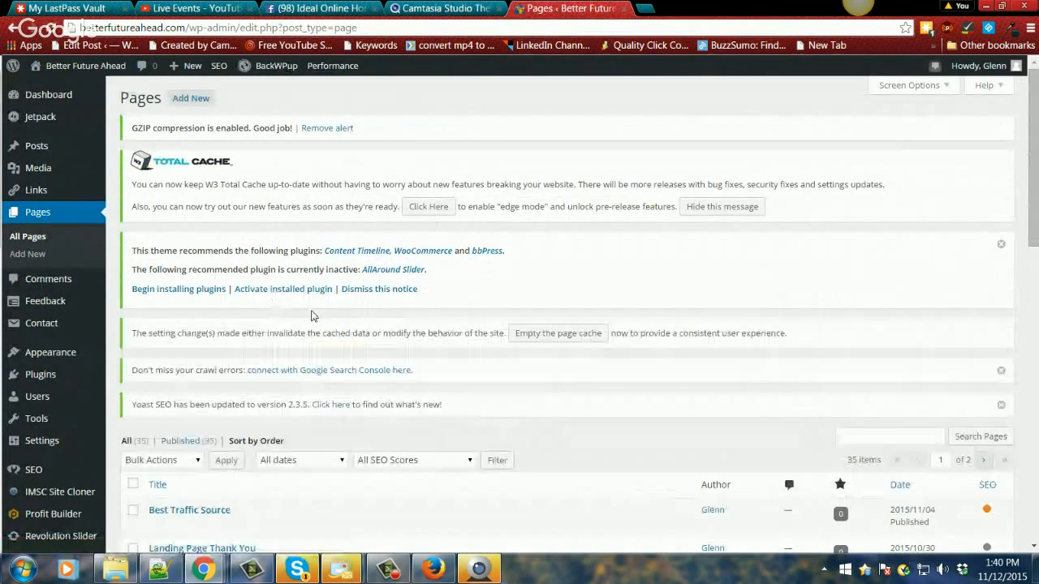
Find the page titled Landing Page in the pages list and open it for editing
scroll(423, 355, down, 1)
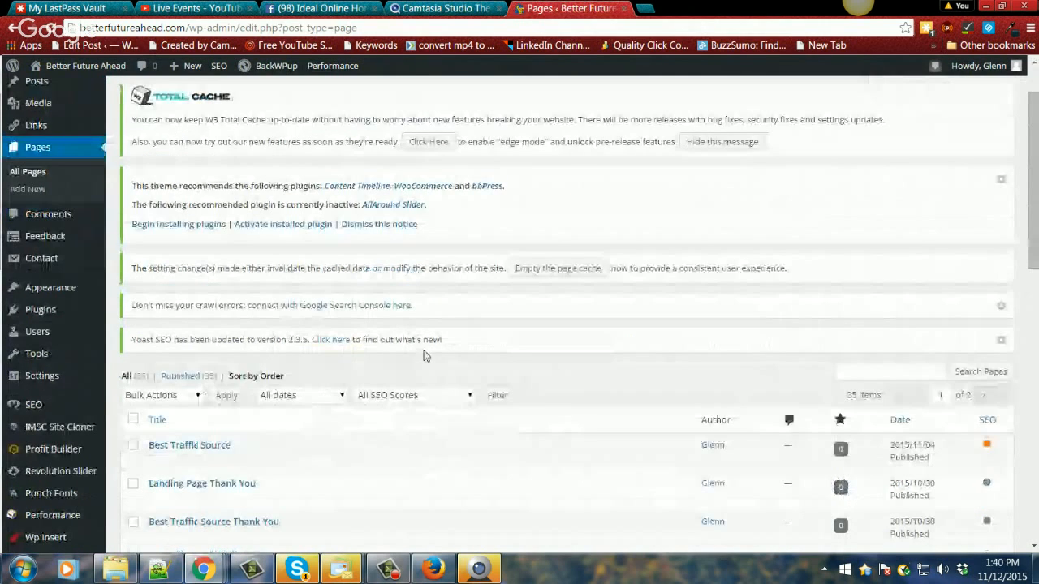
scroll(422, 355, down, 2)
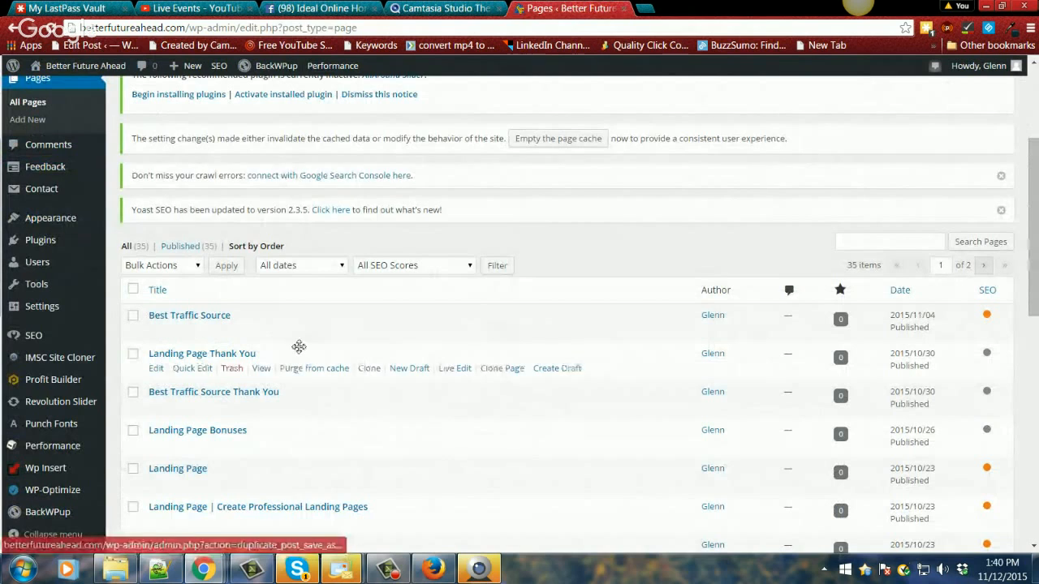
scroll(299, 346, down, 3)
scroll(299, 347, up, 3)
scroll(299, 346, down, 1)
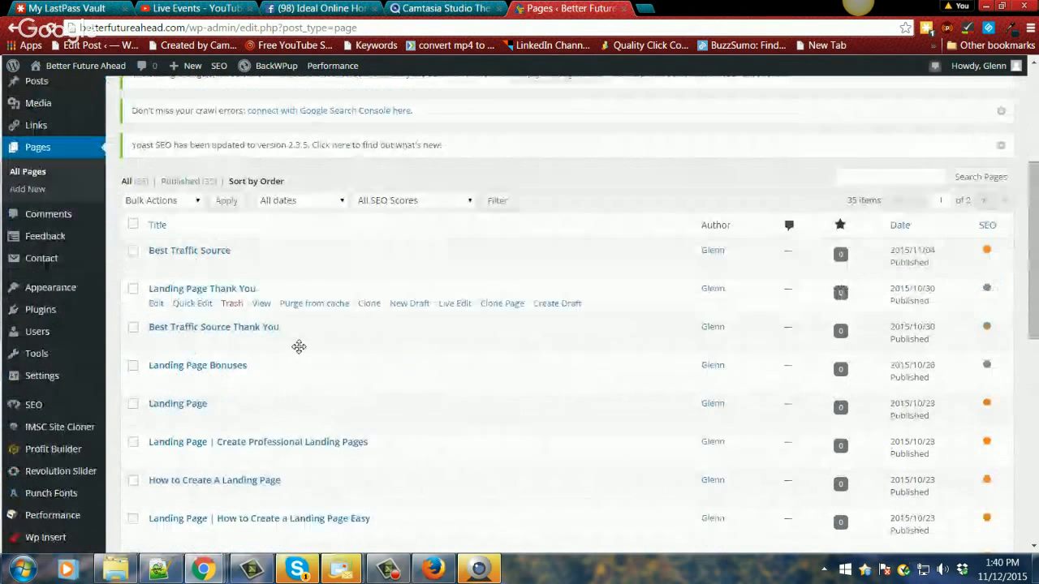
scroll(298, 347, down, 2)
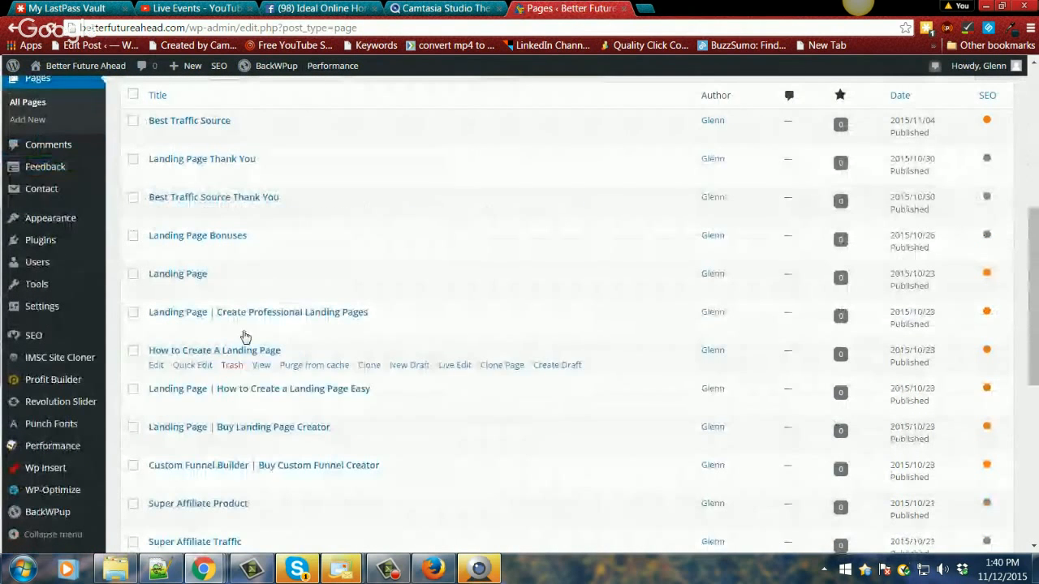
click(321, 272)
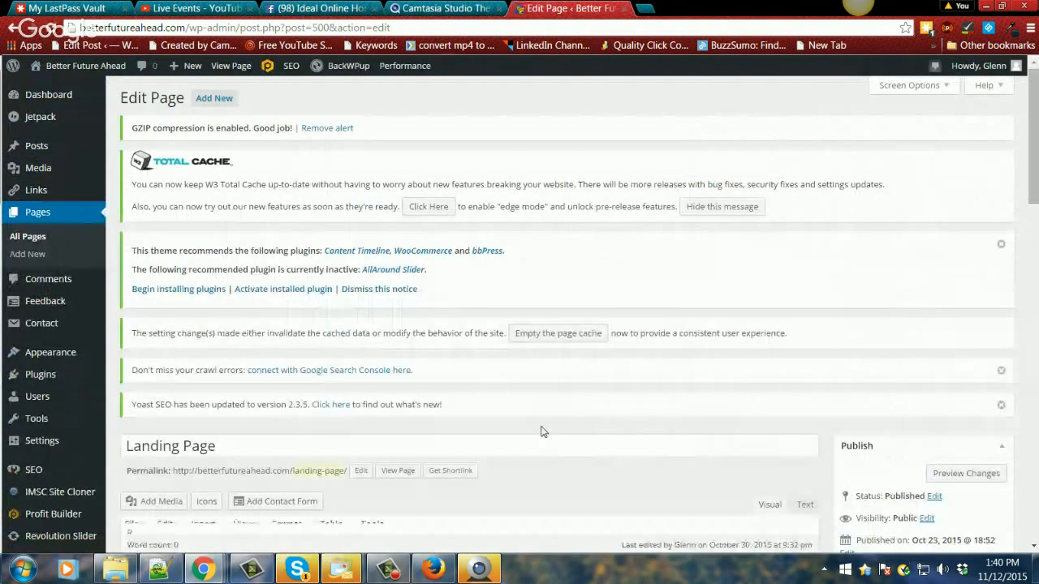
Review the Landing Page's content editor and Yoast SEO fields, and open the W3 Total Cache Minify settings
scroll(541, 430, down, 2)
scroll(542, 426, down, 1)
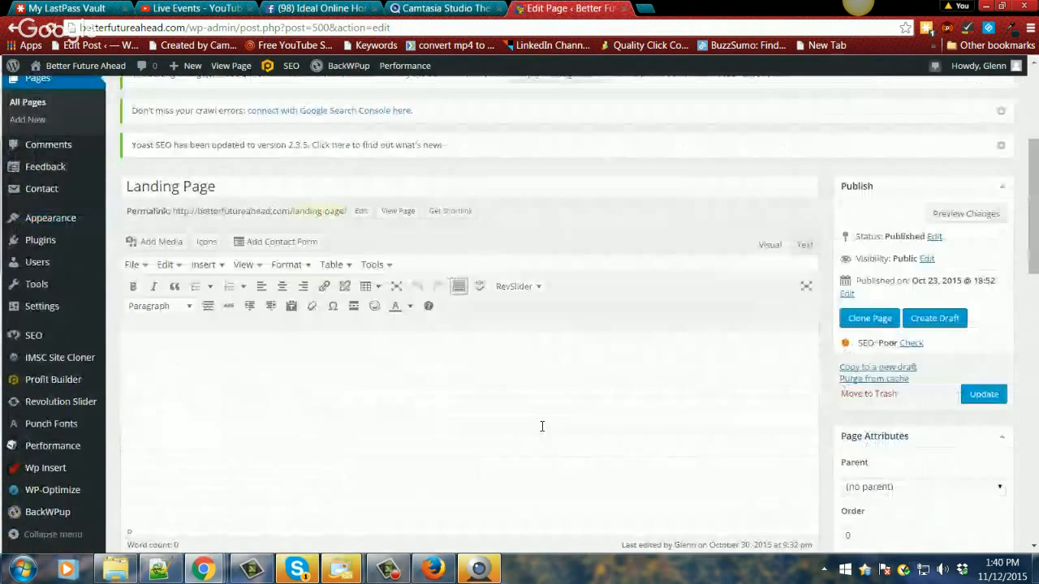
scroll(542, 426, down, 2)
scroll(543, 431, down, 3)
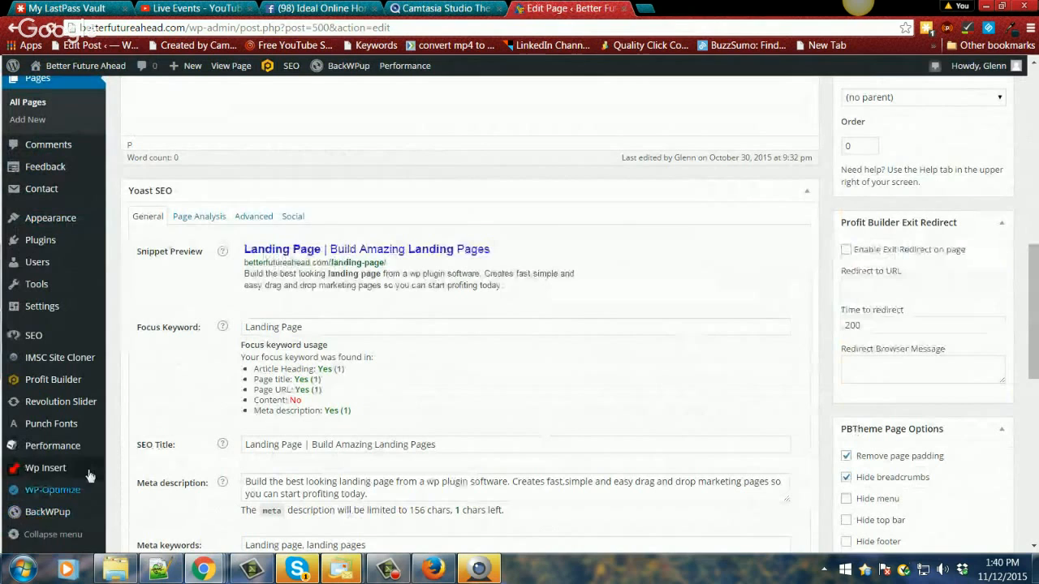
mouse_move(65, 450)
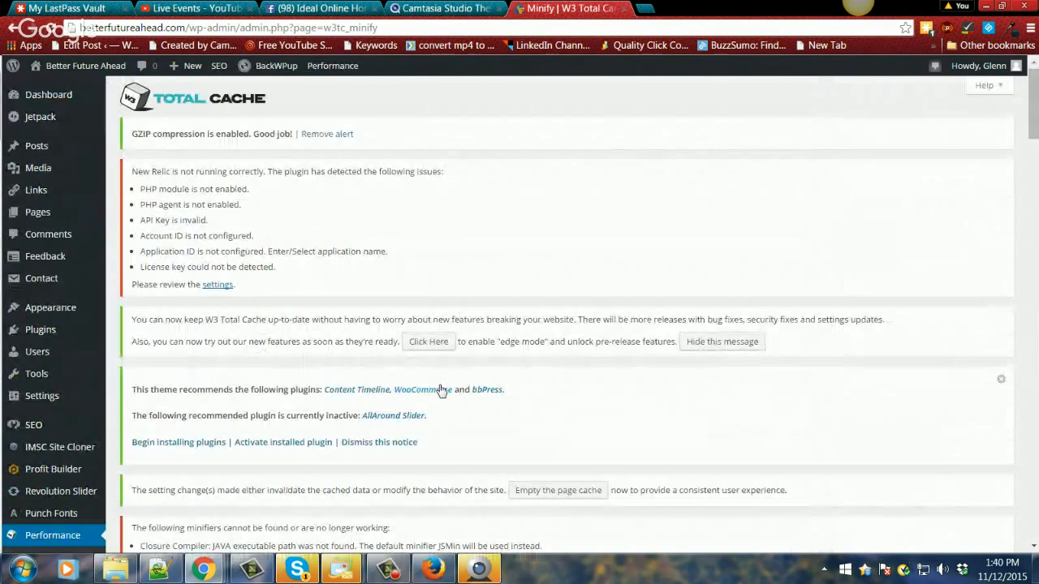
Review the W3 Total Cache Minify settings, including the General, HTML & XML, JS and CSS sections
scroll(290, 399, down, 3)
scroll(290, 399, down, 5)
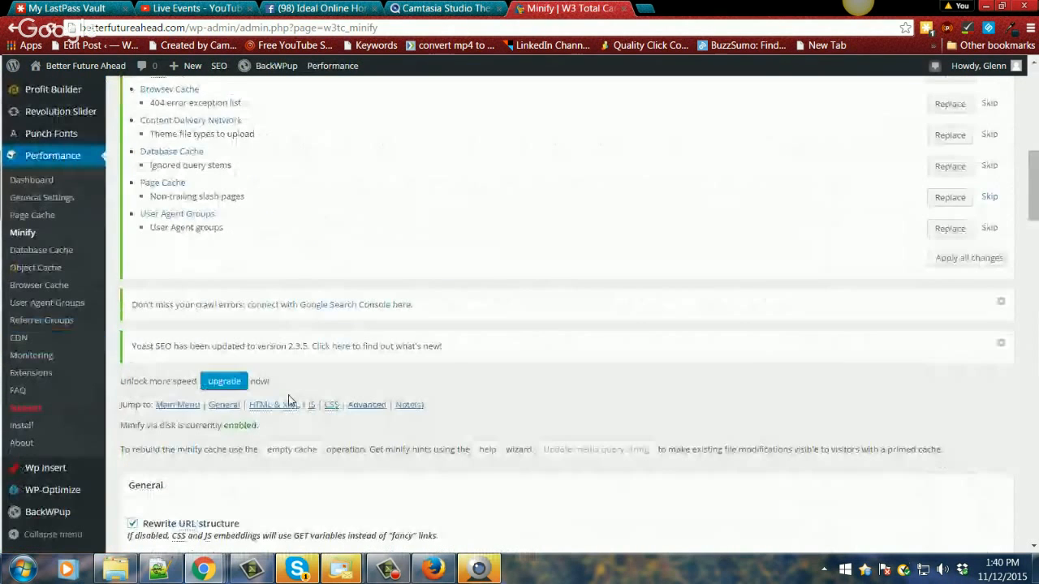
scroll(290, 399, down, 6)
scroll(289, 396, up, 2)
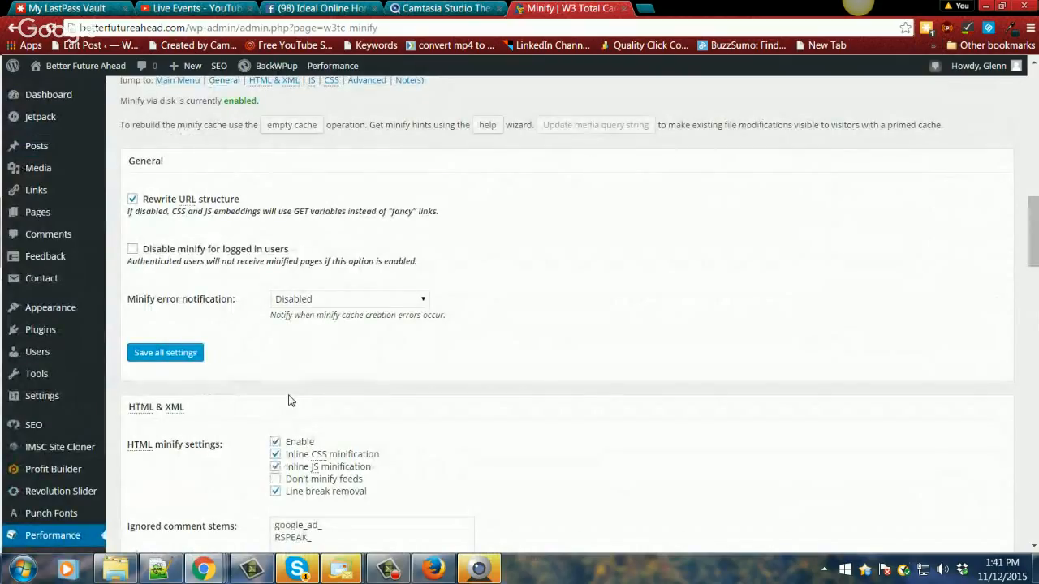
scroll(289, 400, down, 5)
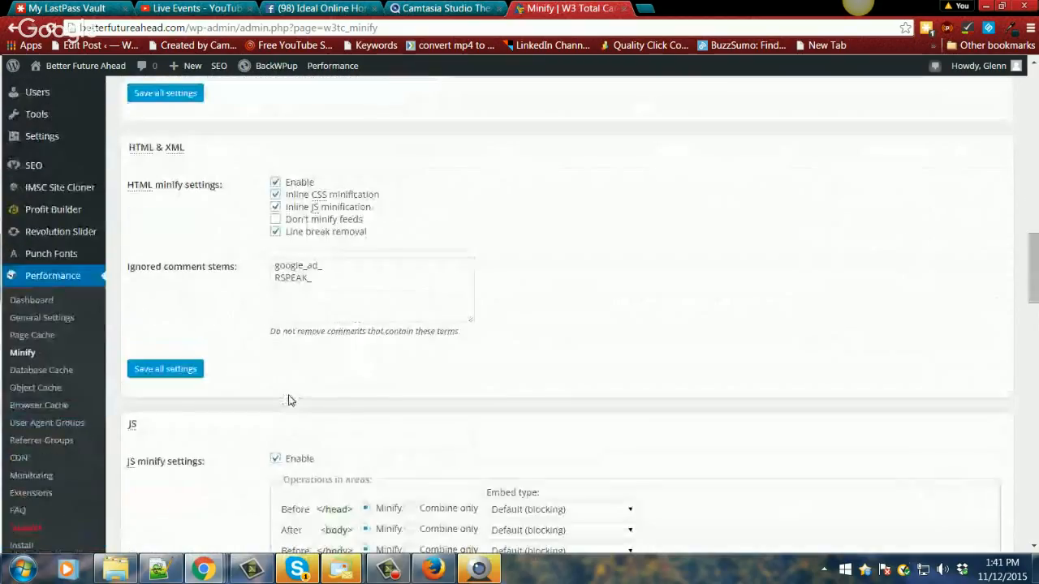
scroll(290, 396, down, 6)
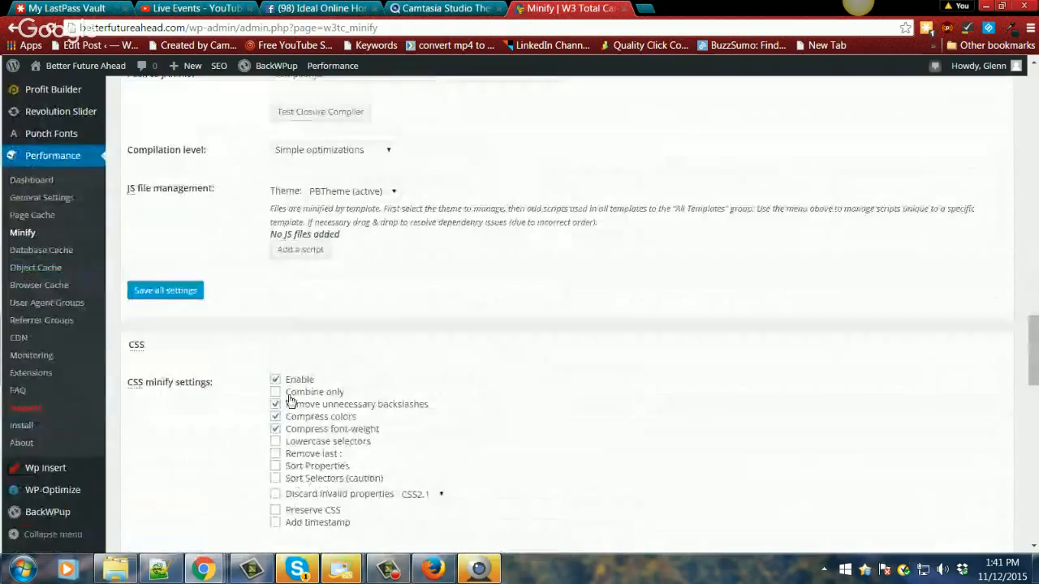
scroll(291, 400, up, 2)
scroll(290, 399, up, 10)
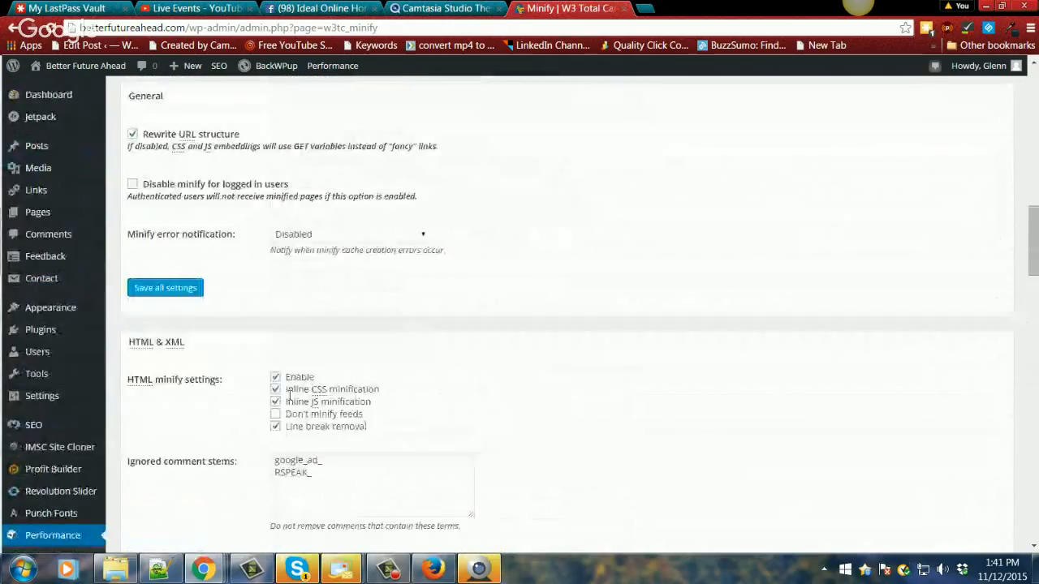
scroll(289, 399, up, 7)
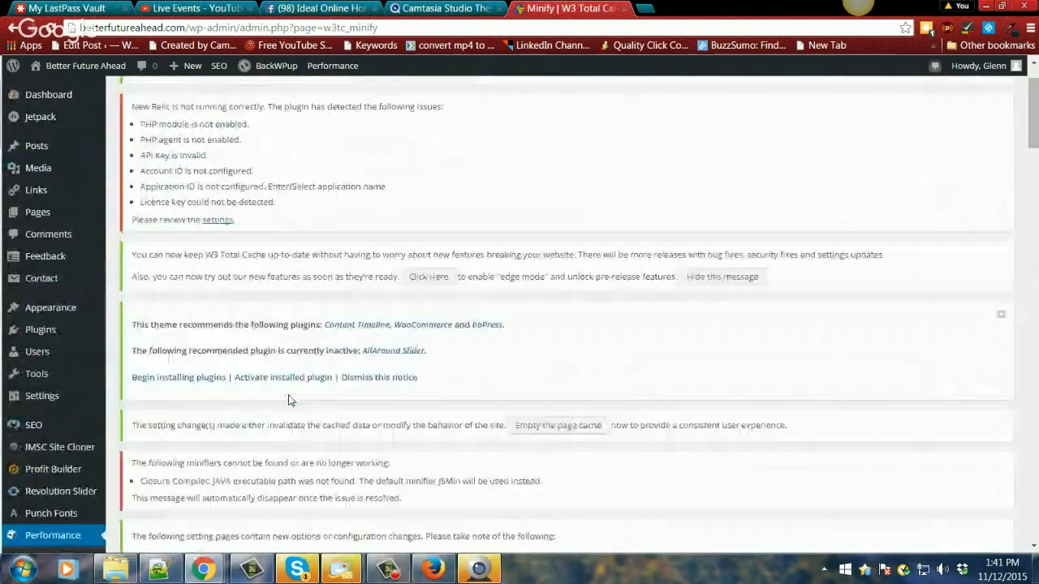
scroll(290, 399, down, 2)
scroll(289, 399, down, 3)
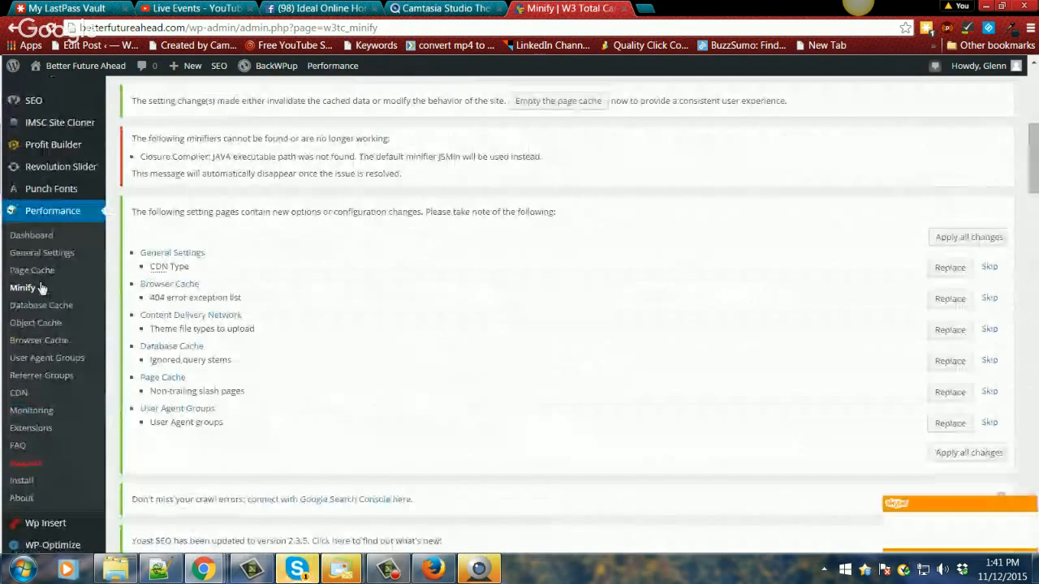
Turn off Minify in the W3 Total Cache General Settings, save all settings, and return to the WordPress pages list
click(38, 252)
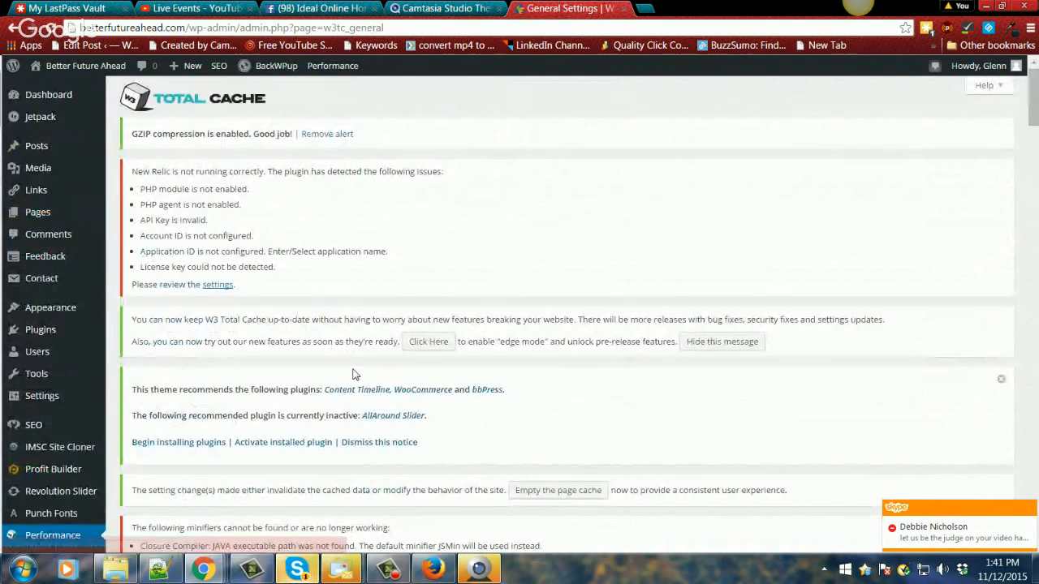
scroll(353, 374, down, 5)
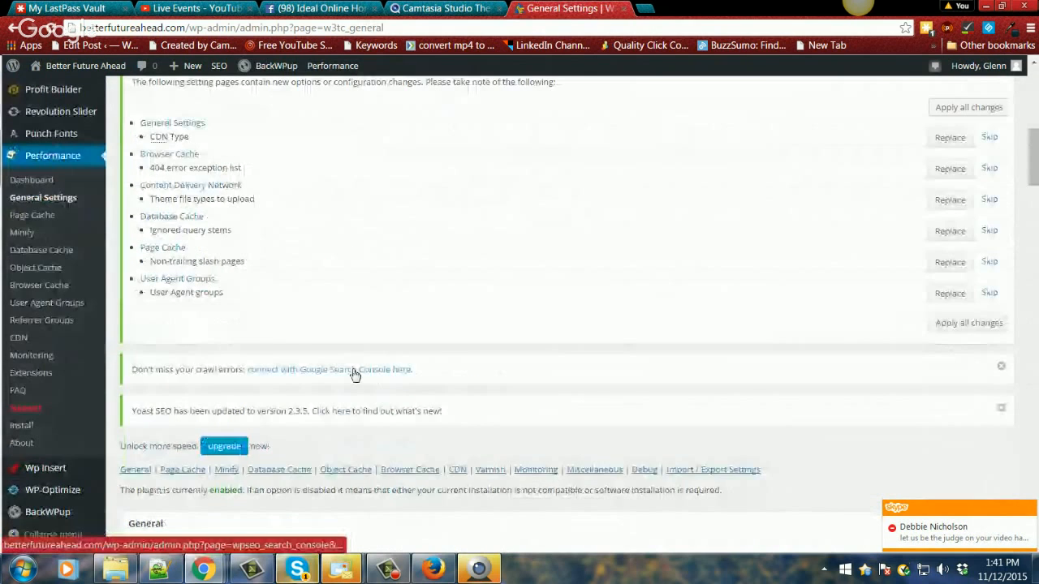
scroll(353, 374, down, 3)
scroll(353, 375, down, 5)
click(275, 315)
scroll(442, 345, down, 3)
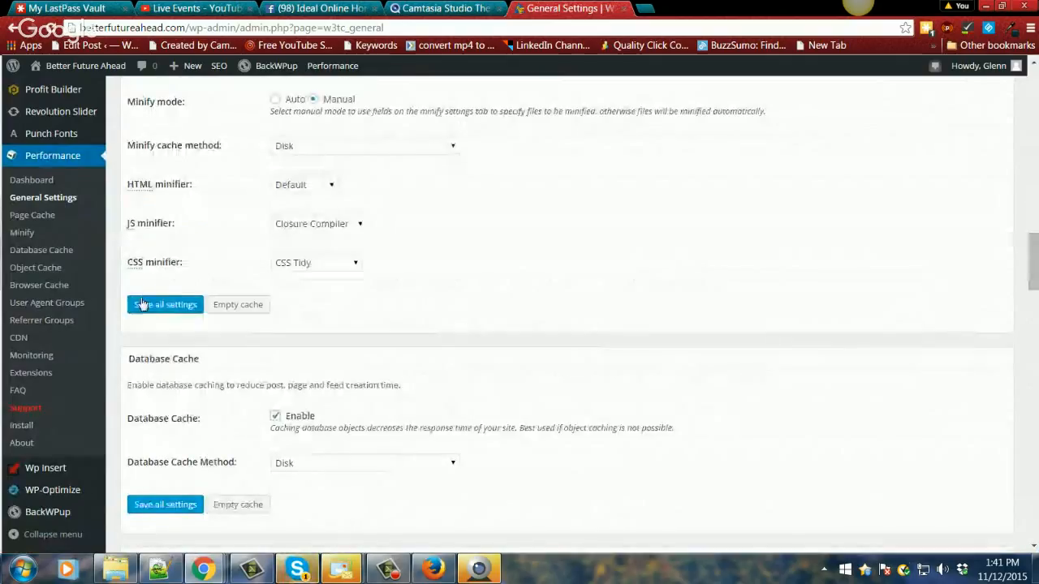
click(248, 316)
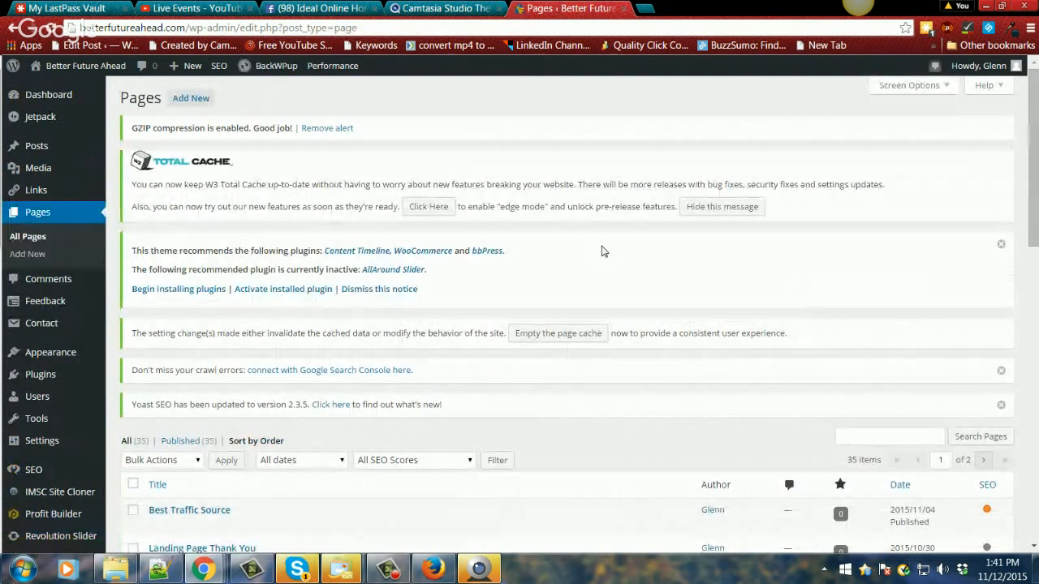
Open the Best Traffic Source page for editing from the pages list and check whether its content editor loads
scroll(672, 362, down, 2)
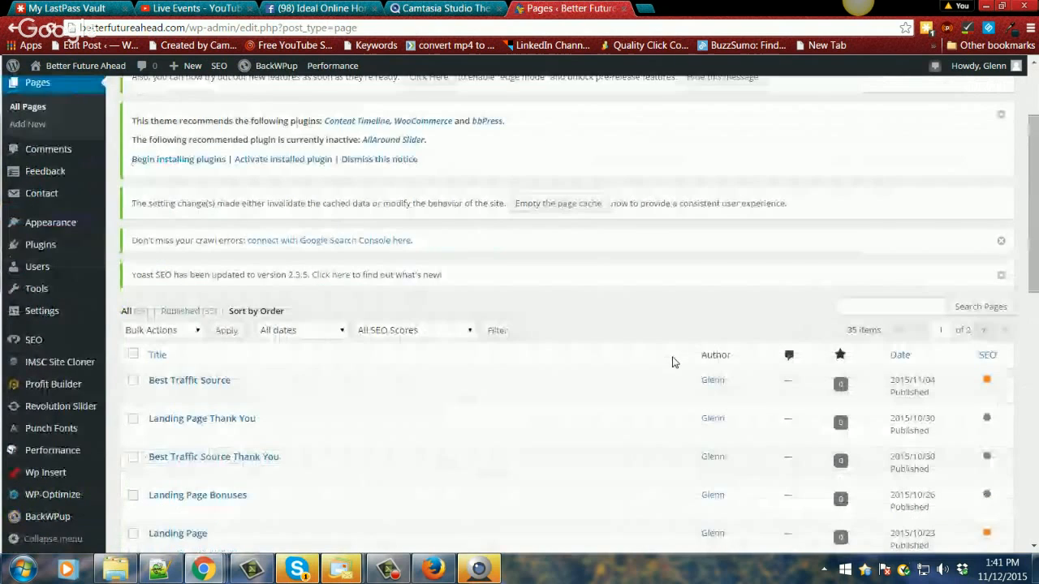
scroll(672, 362, down, 1)
click(162, 315)
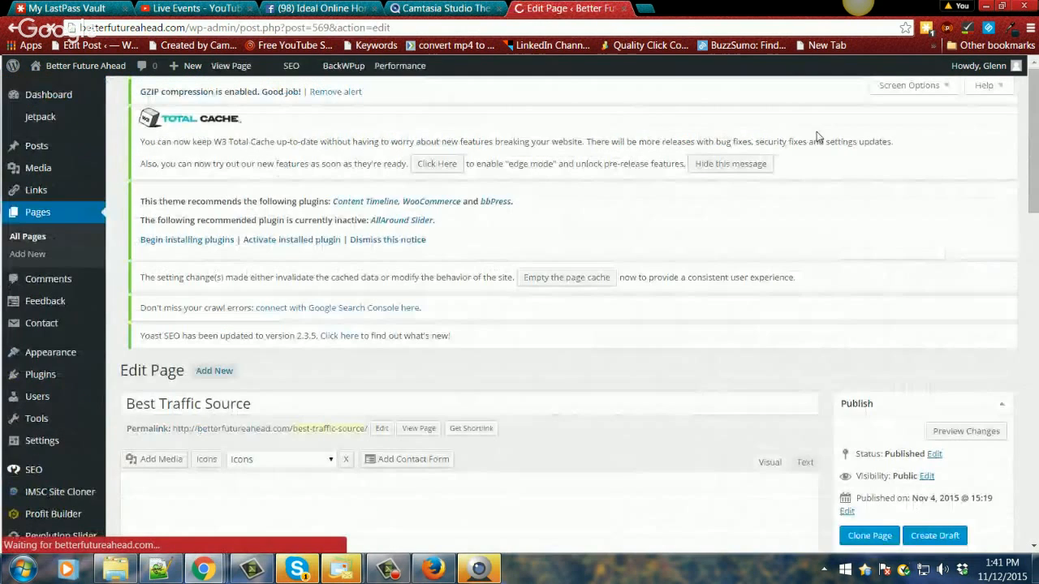
scroll(682, 337, down, 1)
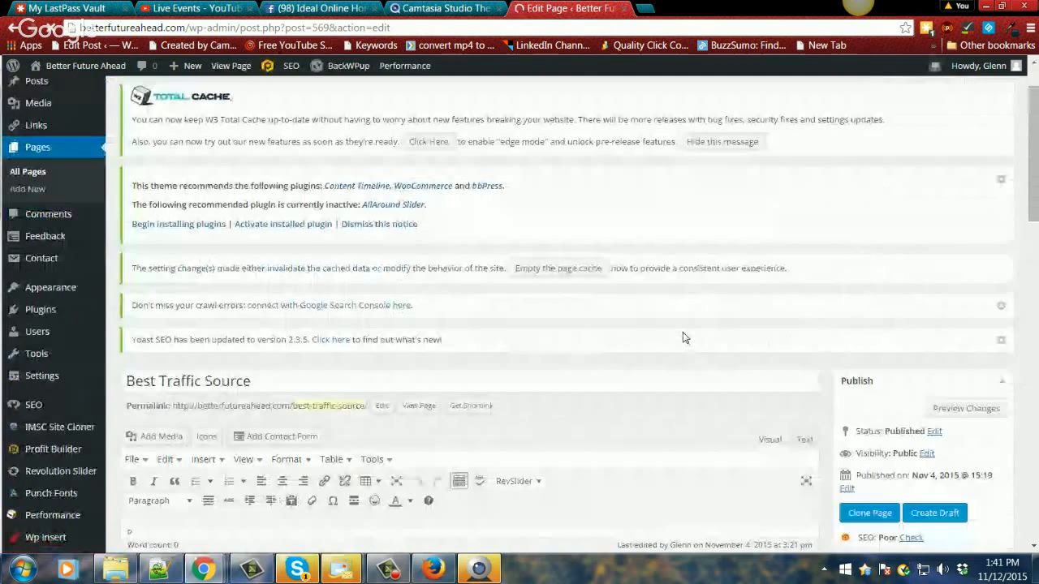
scroll(683, 334, down, 2)
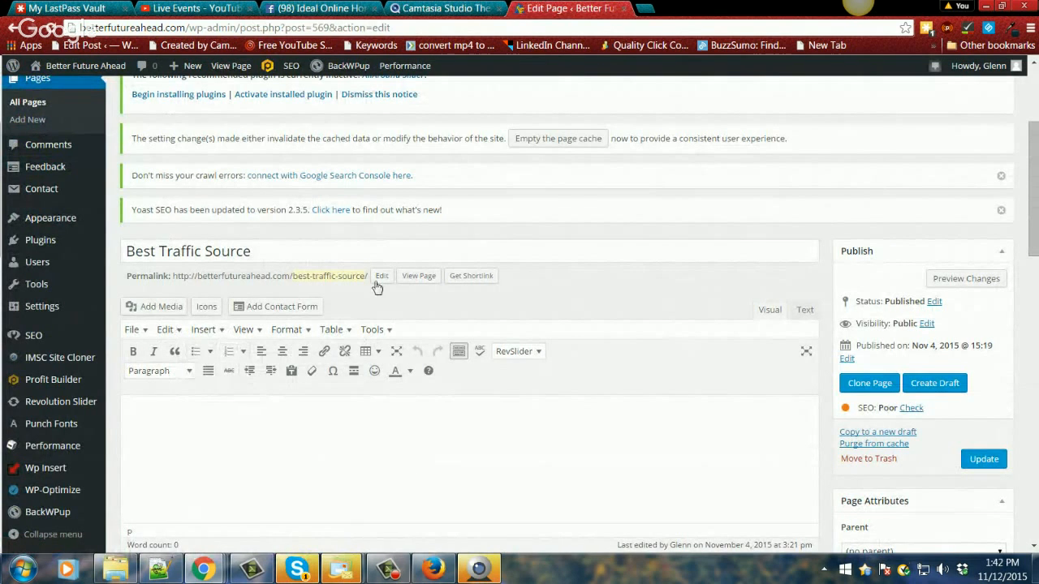
Open the live Best Traffic Source page in a new browser tab and switch to it
right_click(419, 279)
click(430, 286)
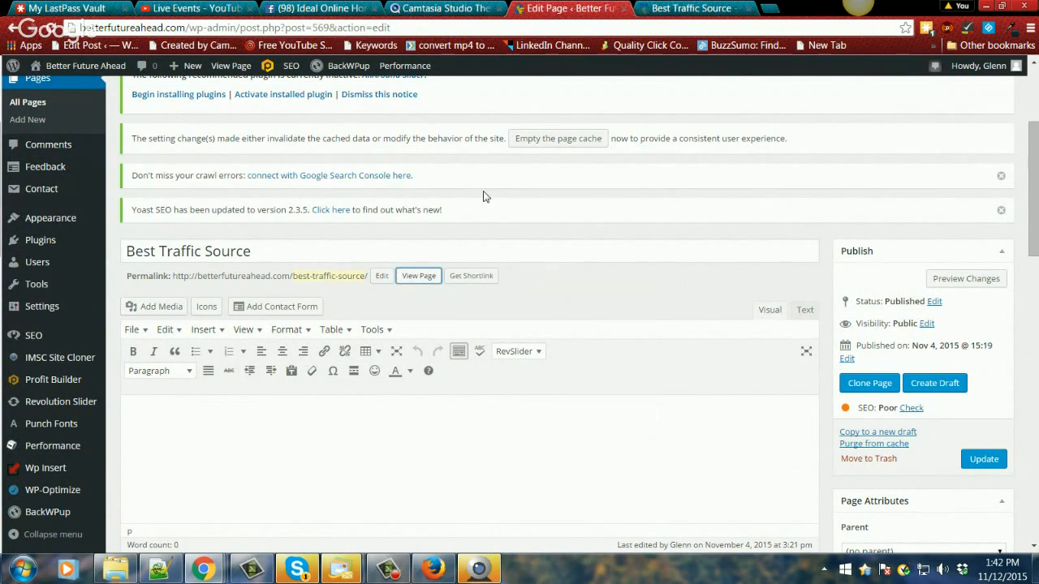
click(696, 11)
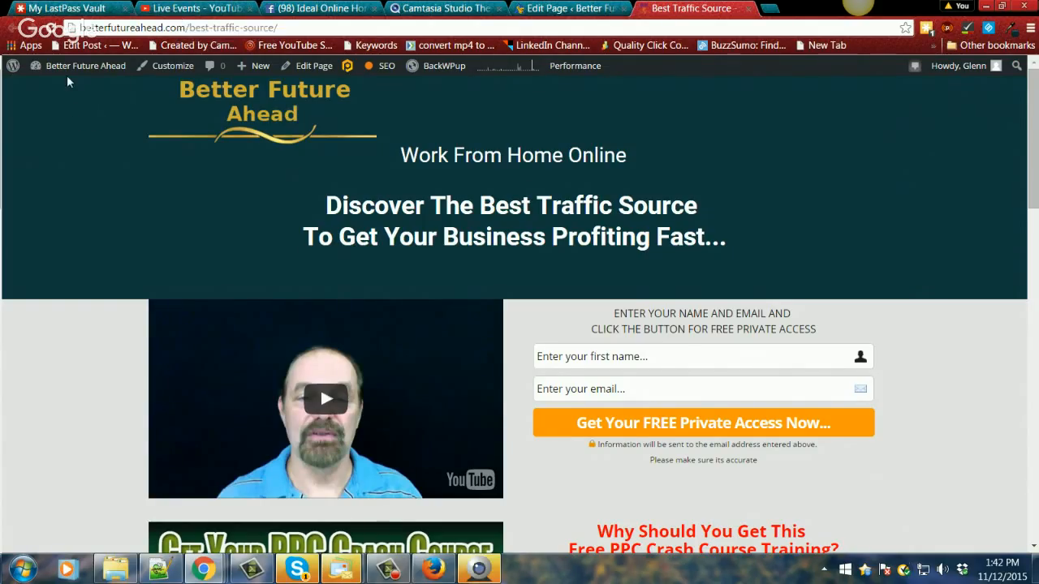
Go to the site's WordPress dashboard, list all posts, and open the Mobile Responsive Pages post for editing
mouse_move(85, 73)
click(49, 88)
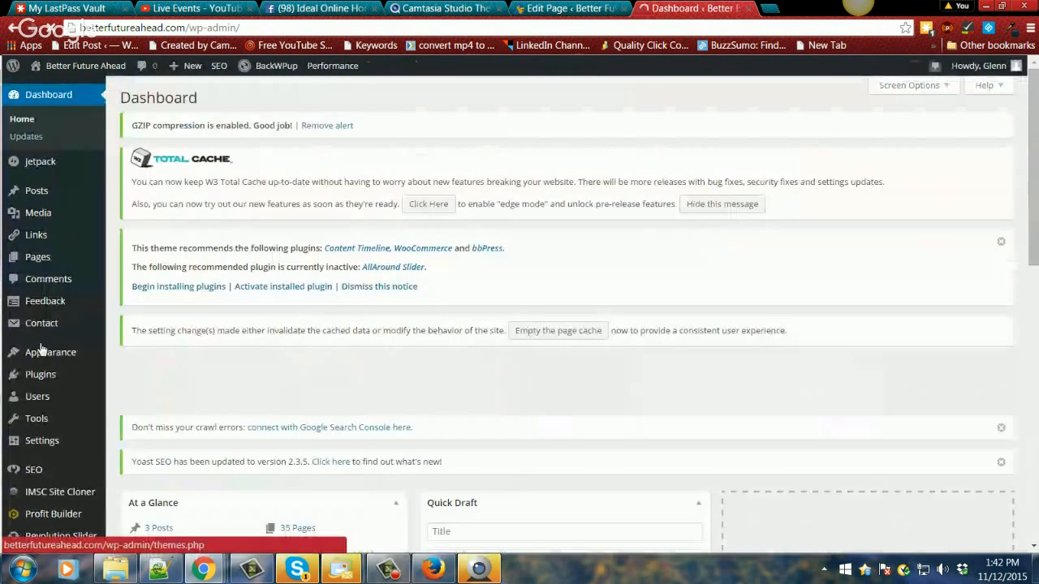
click(34, 194)
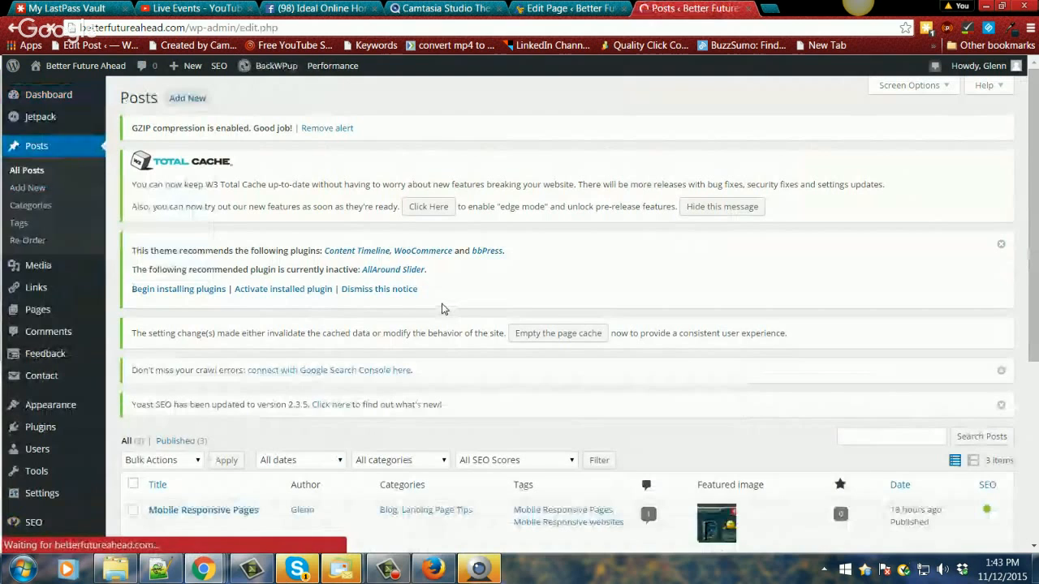
scroll(442, 308, down, 3)
scroll(711, 342, down, 1)
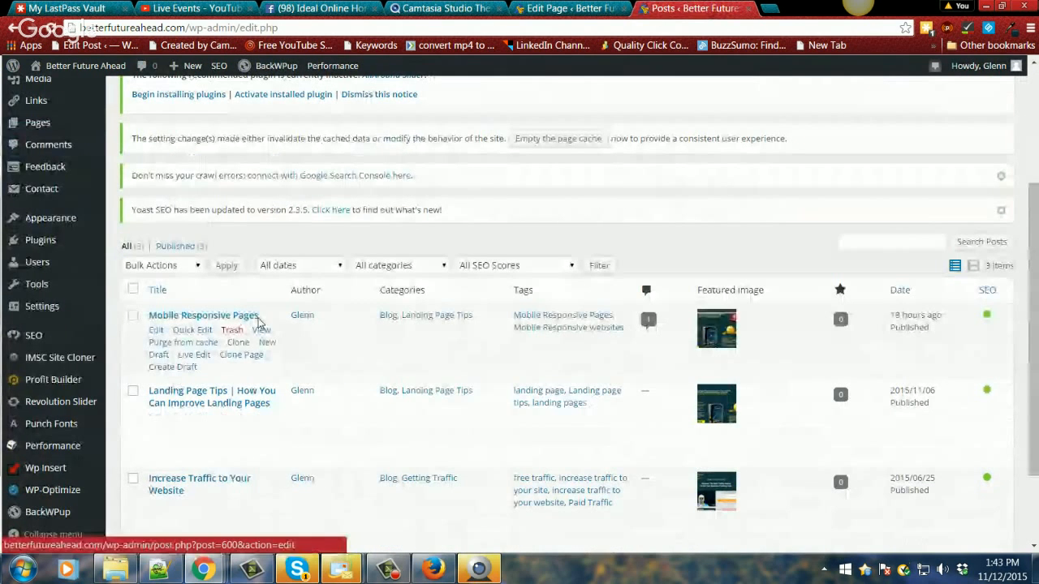
click(155, 330)
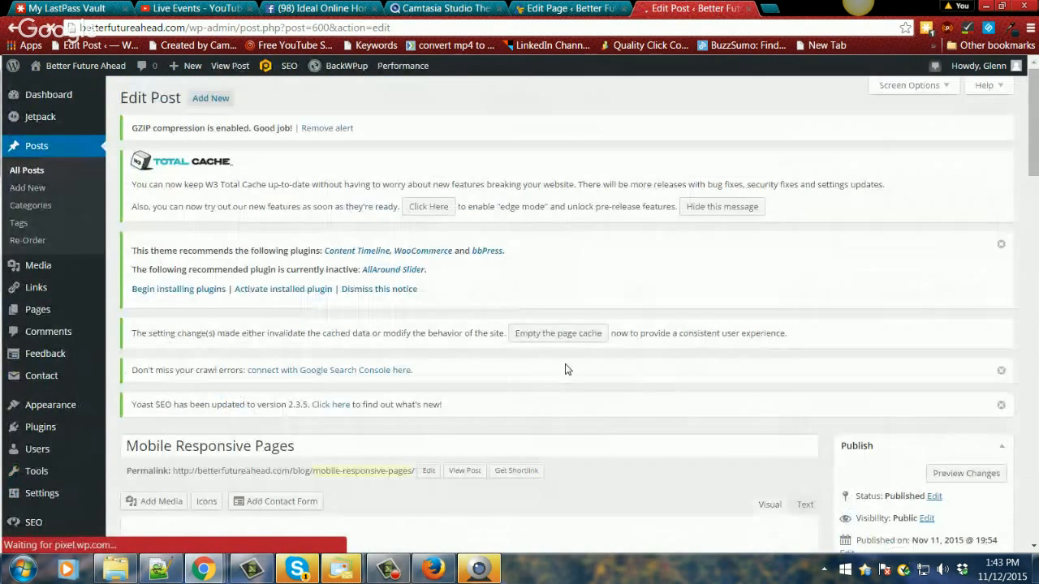
Show the Mobile Responsive Pages post as HTML text and highlight the opening and closing center tags around the YouTube iframe
scroll(726, 371, down, 5)
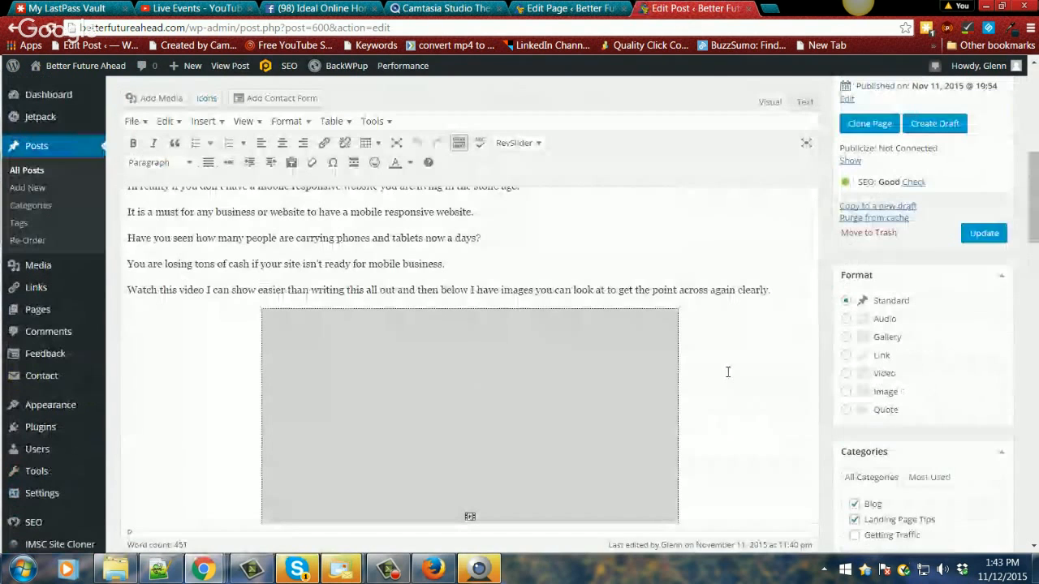
scroll(728, 372, up, 2)
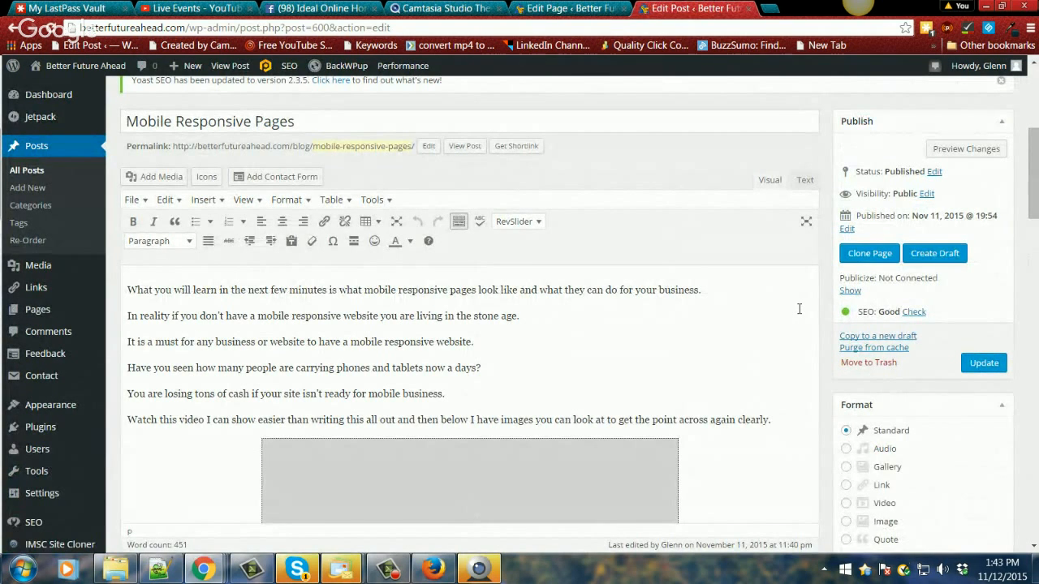
click(804, 181)
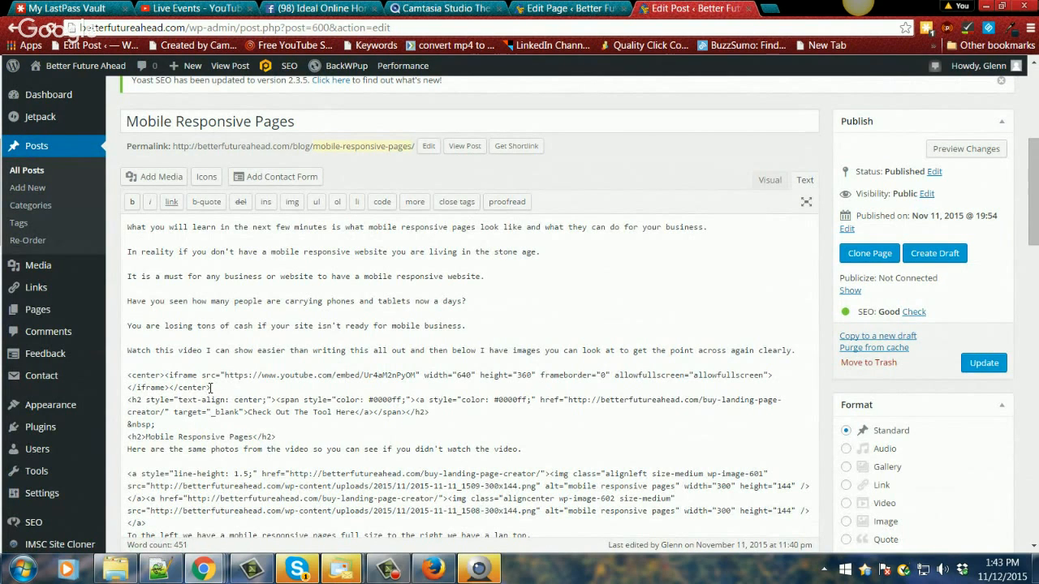
drag(210, 388, 171, 389)
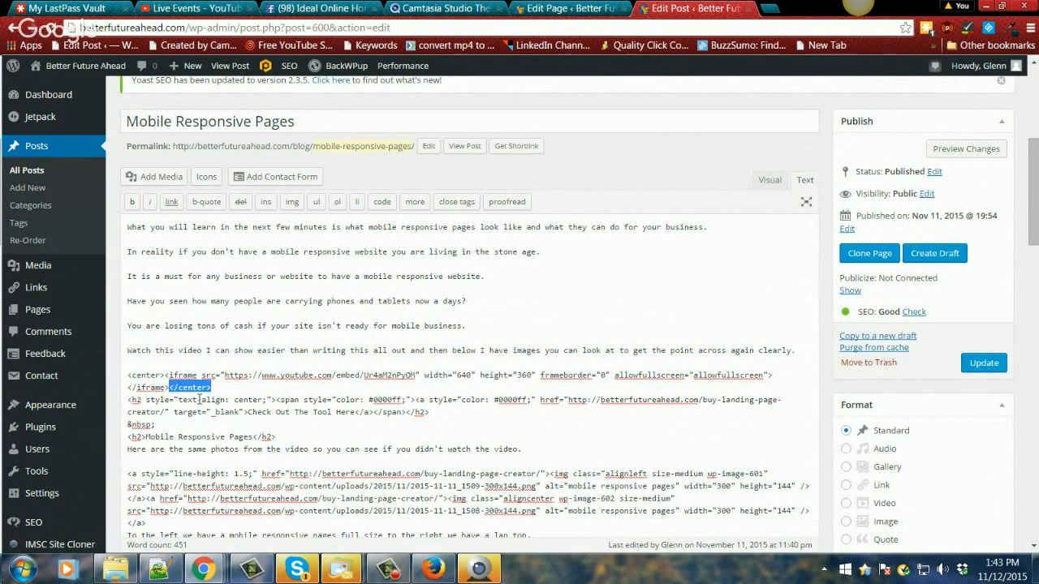
drag(162, 375, 126, 375)
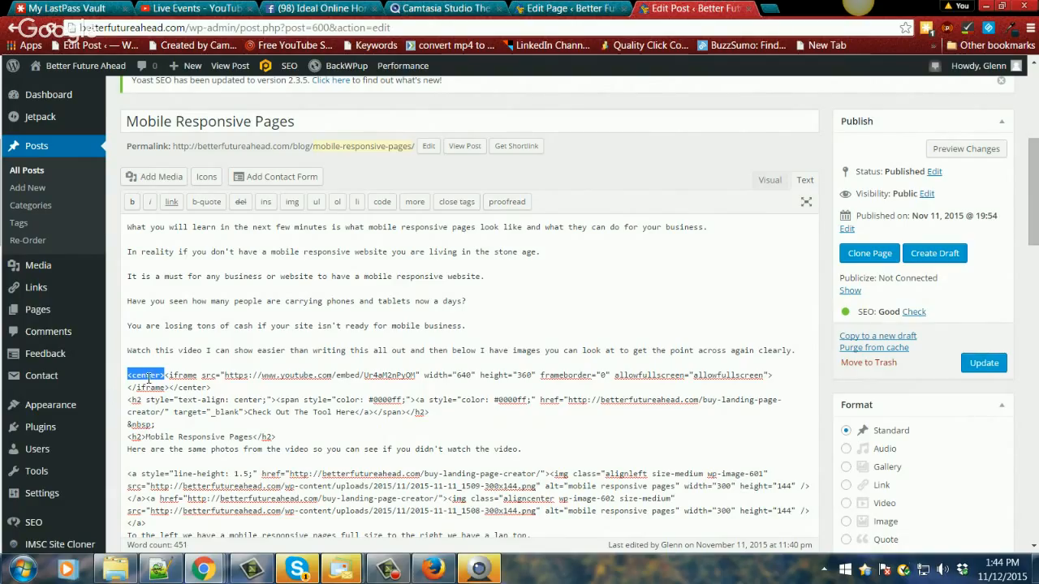
right_click(213, 387)
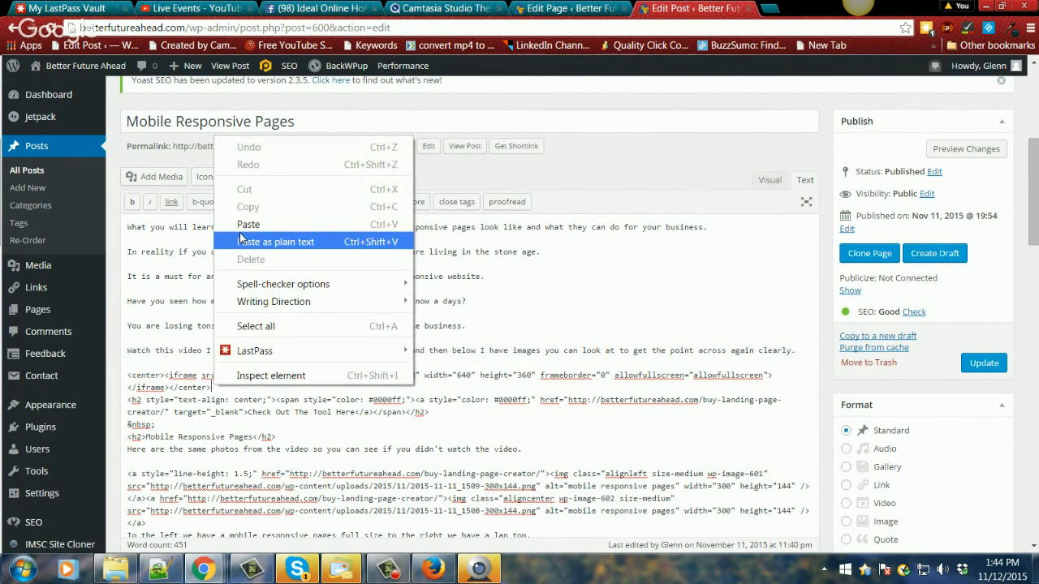
click(619, 395)
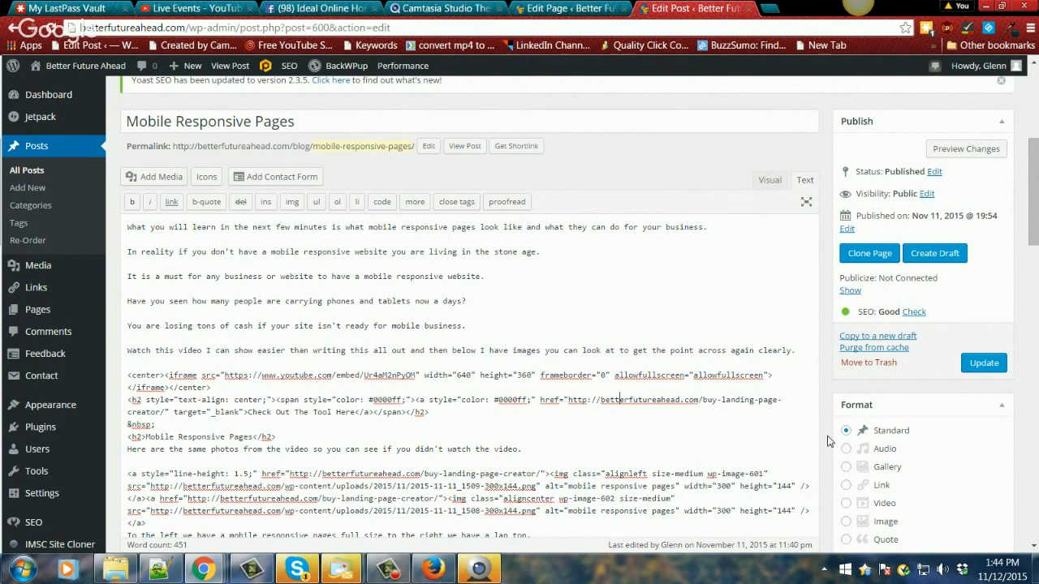
Switch the post's content back to the visual editor and view the embedded video's placement
scroll(828, 441, down, 1)
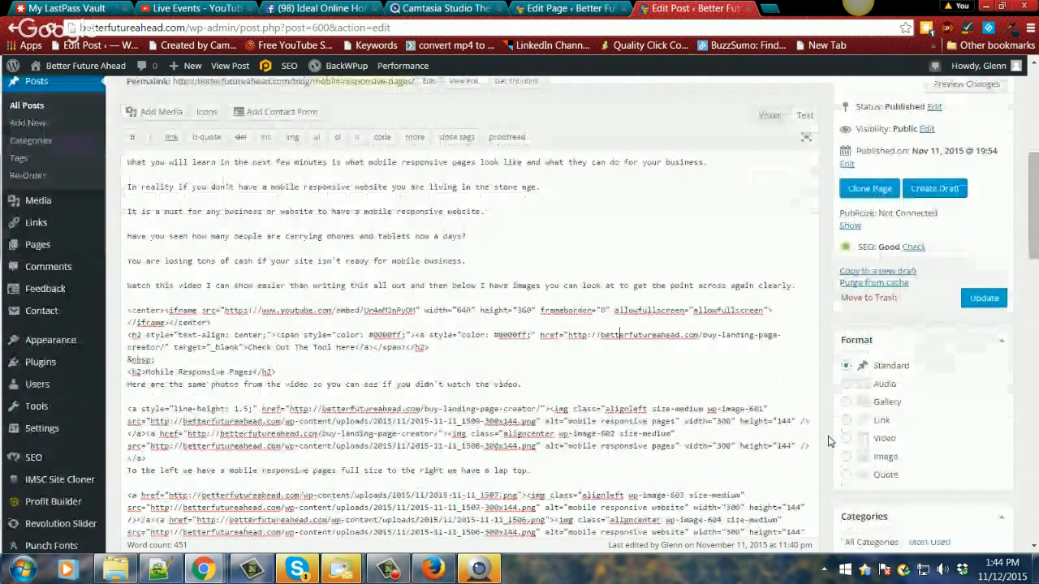
scroll(827, 441, up, 2)
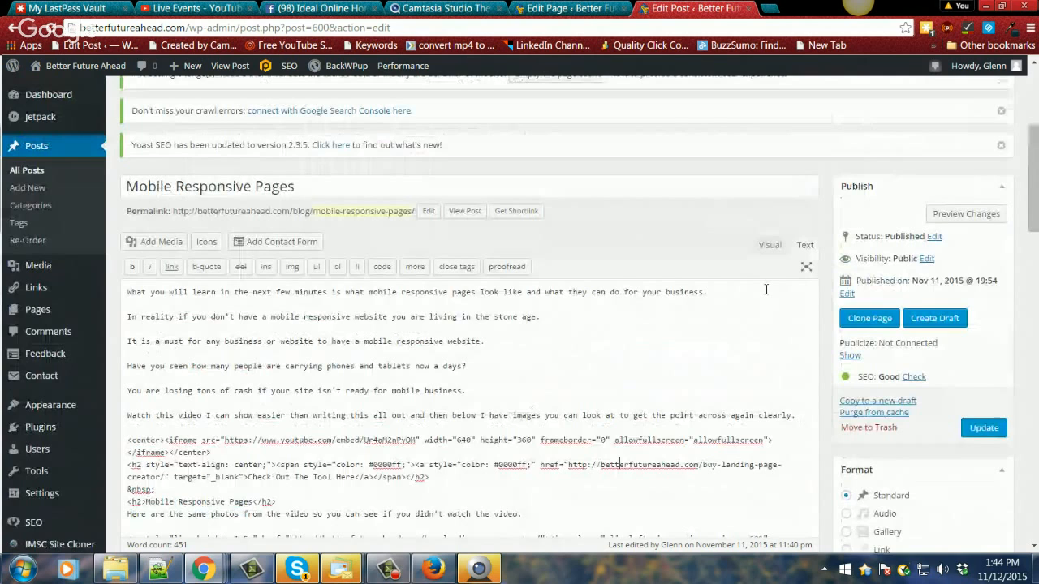
click(769, 245)
scroll(764, 408, down, 5)
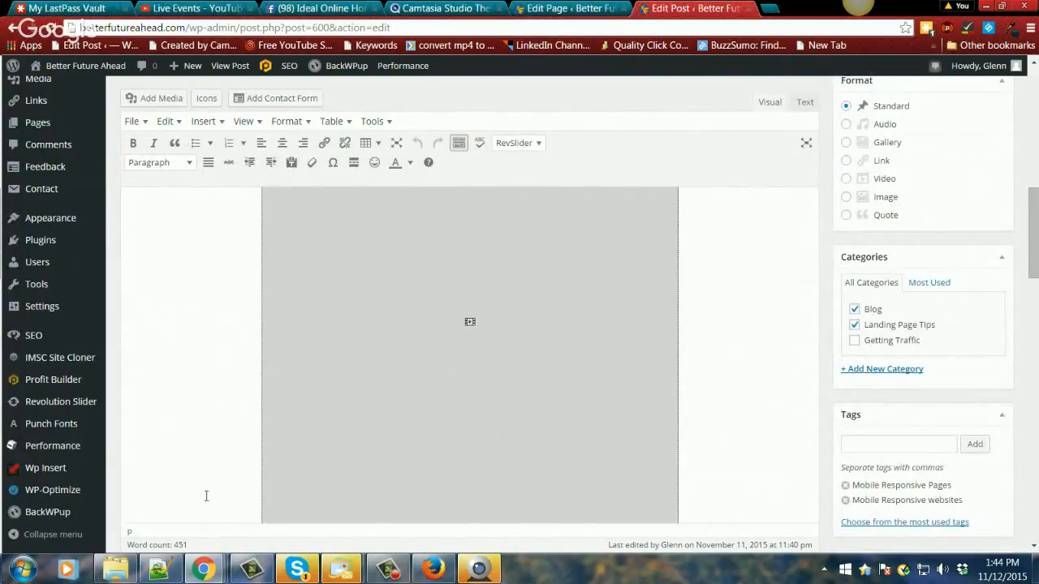
scroll(690, 524, up, 1)
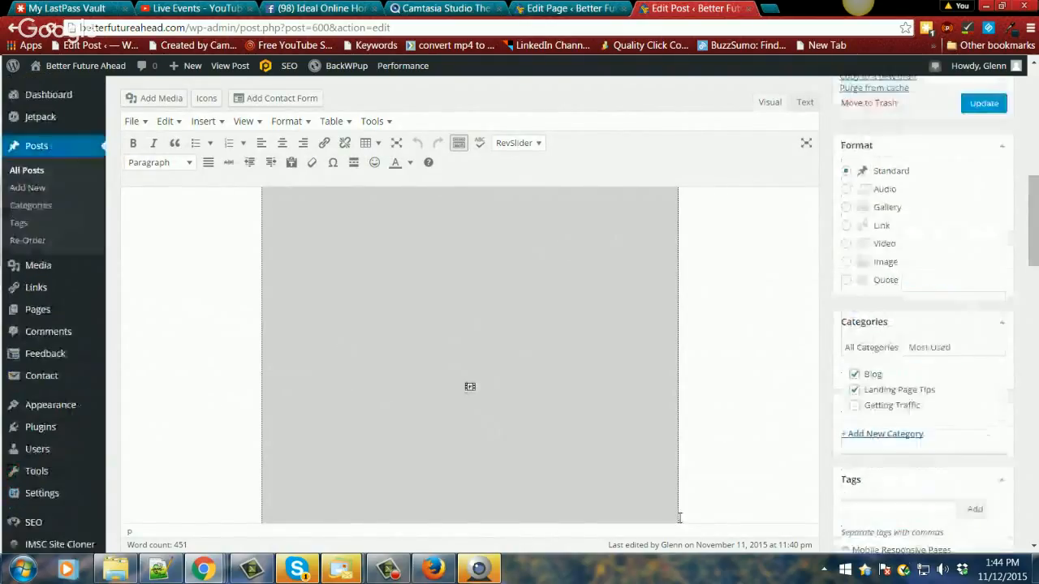
scroll(679, 517, up, 3)
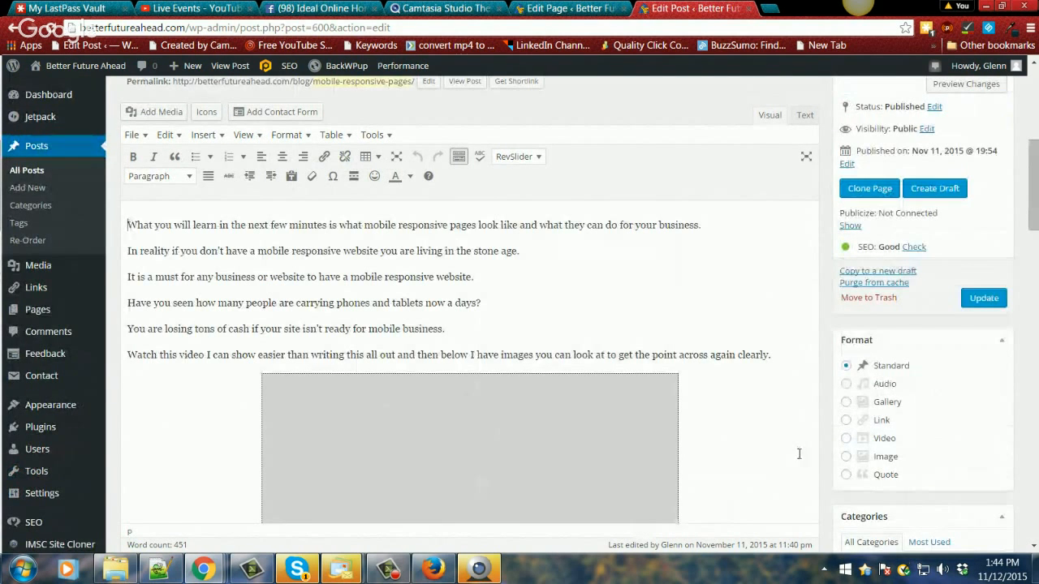
Open the published Mobile Responsive Pages post in a new browser tab
scroll(800, 452, up, 1)
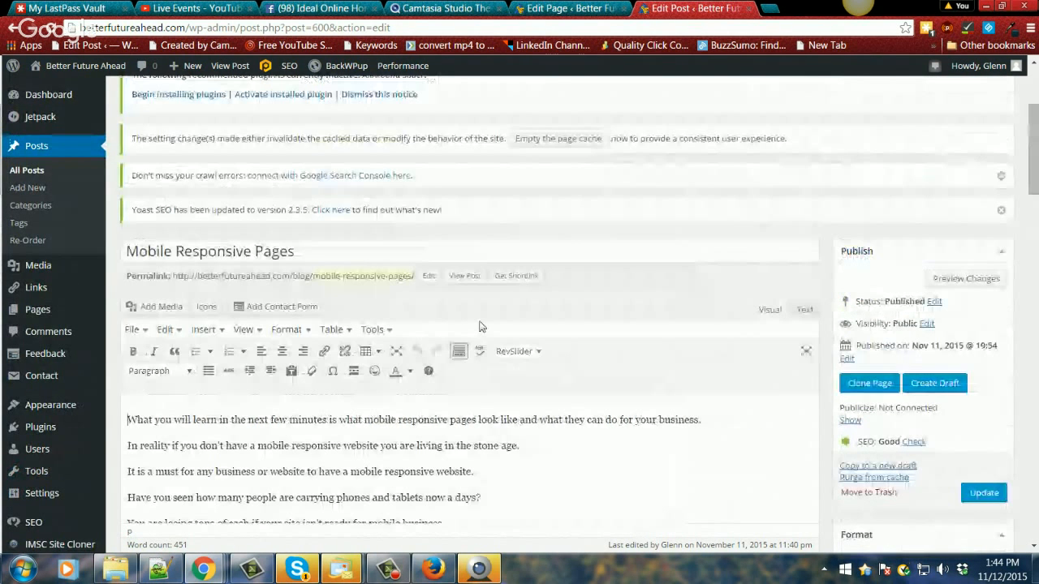
right_click(477, 276)
click(519, 284)
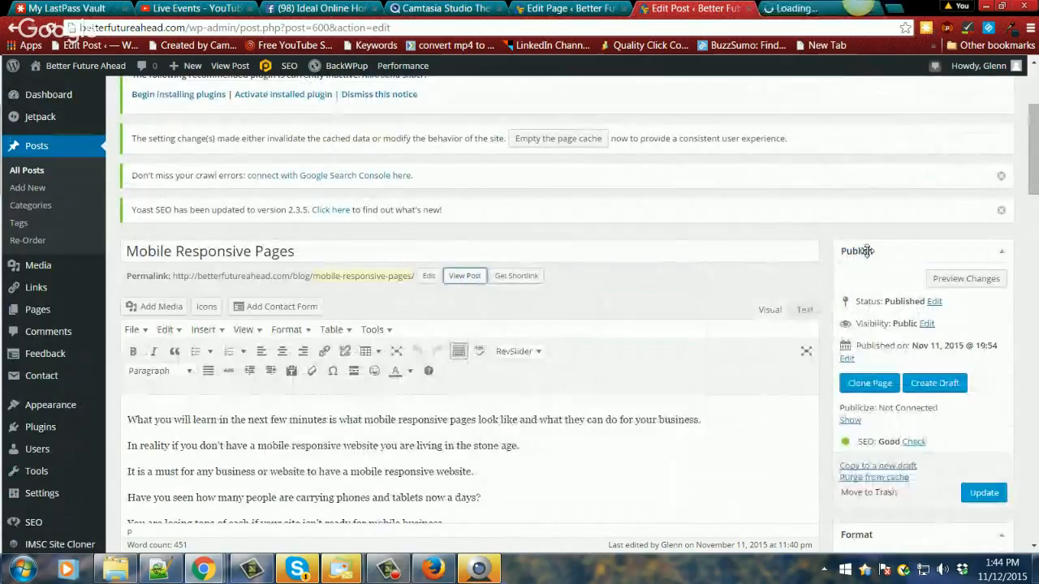
Look through the published Mobile Responsive Pages post, including its device screenshots, closing text and centered embedded video
click(813, 8)
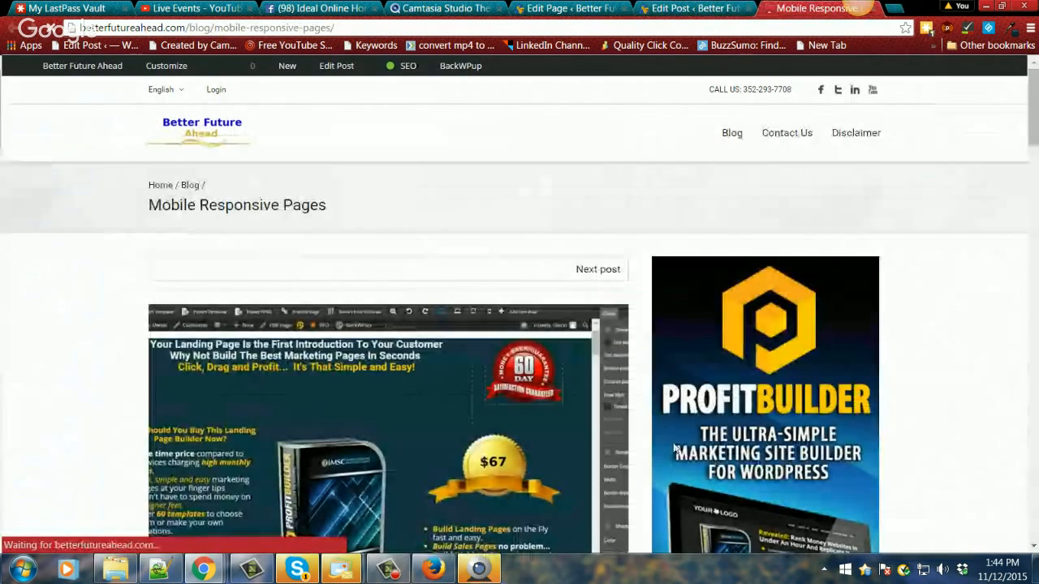
scroll(1030, 136, down, 4)
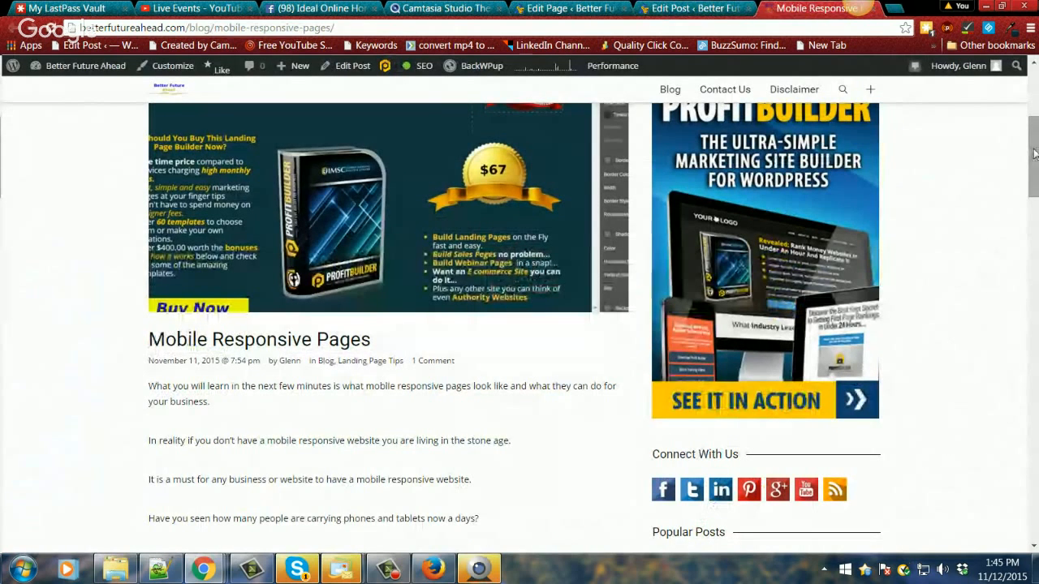
drag(1034, 155, 1026, 293)
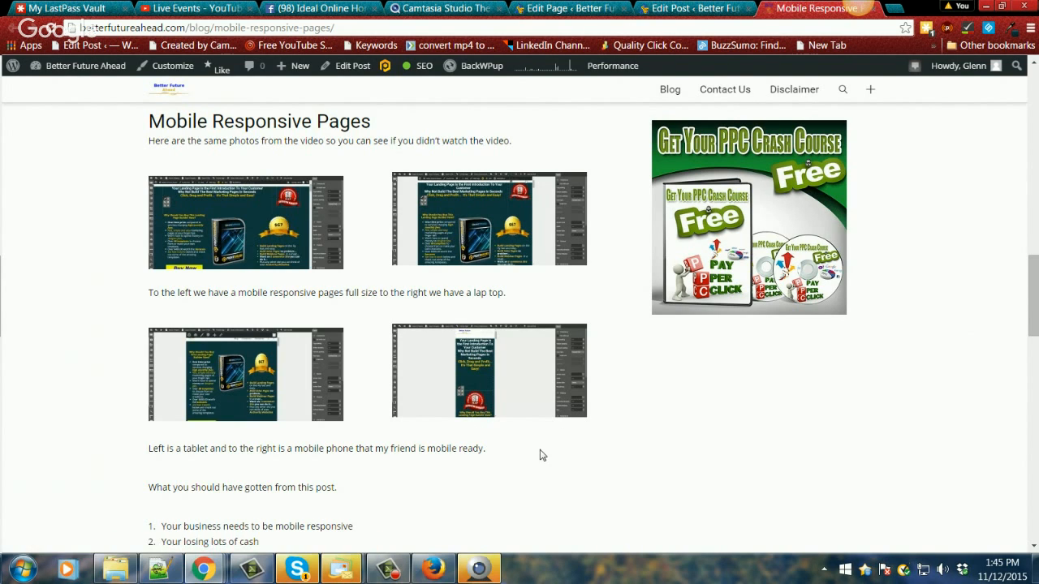
scroll(542, 455, down, 1)
scroll(542, 456, down, 5)
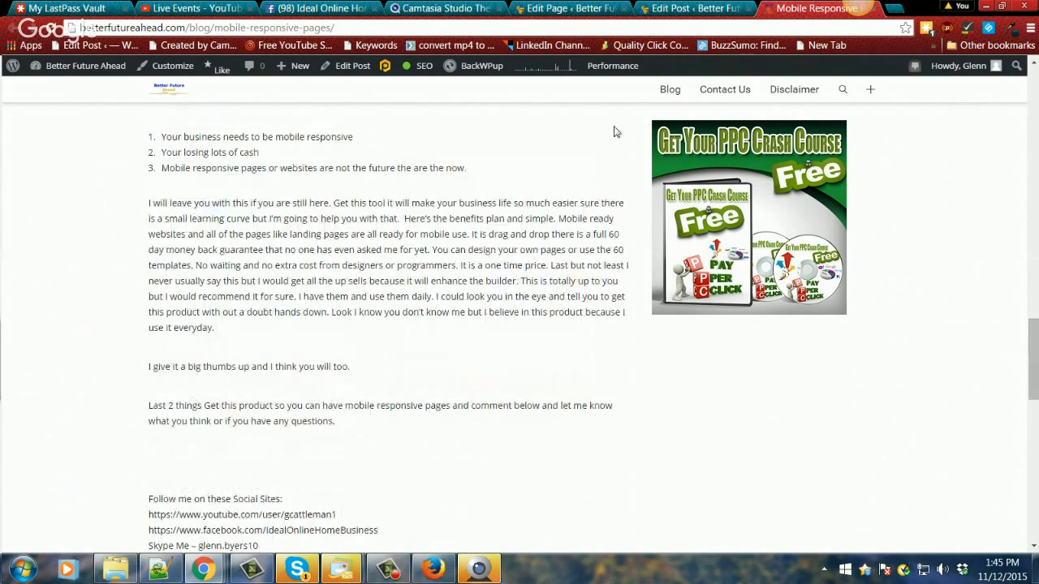
scroll(411, 457, up, 4)
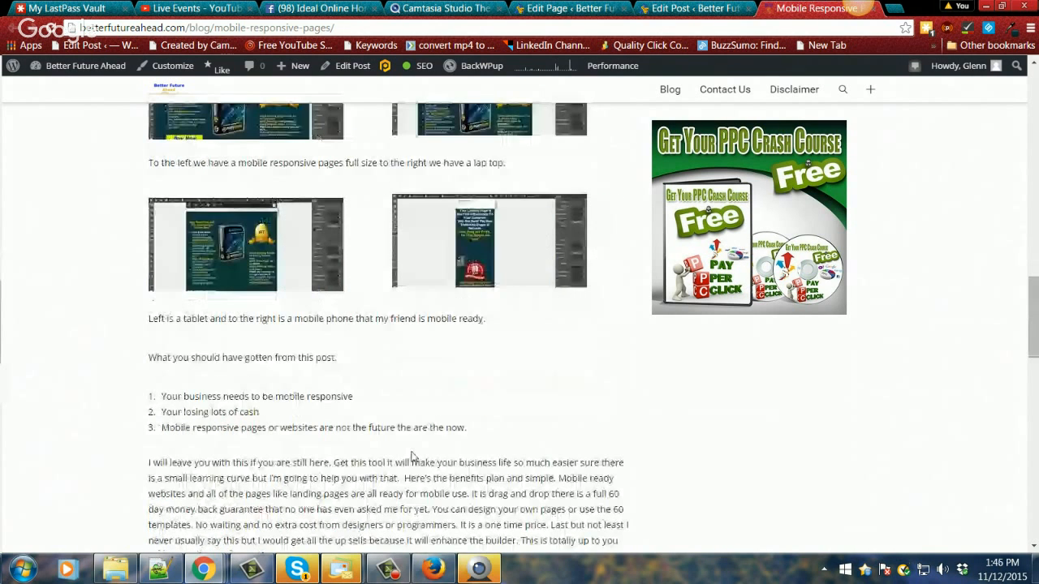
scroll(411, 457, up, 6)
scroll(414, 452, up, 2)
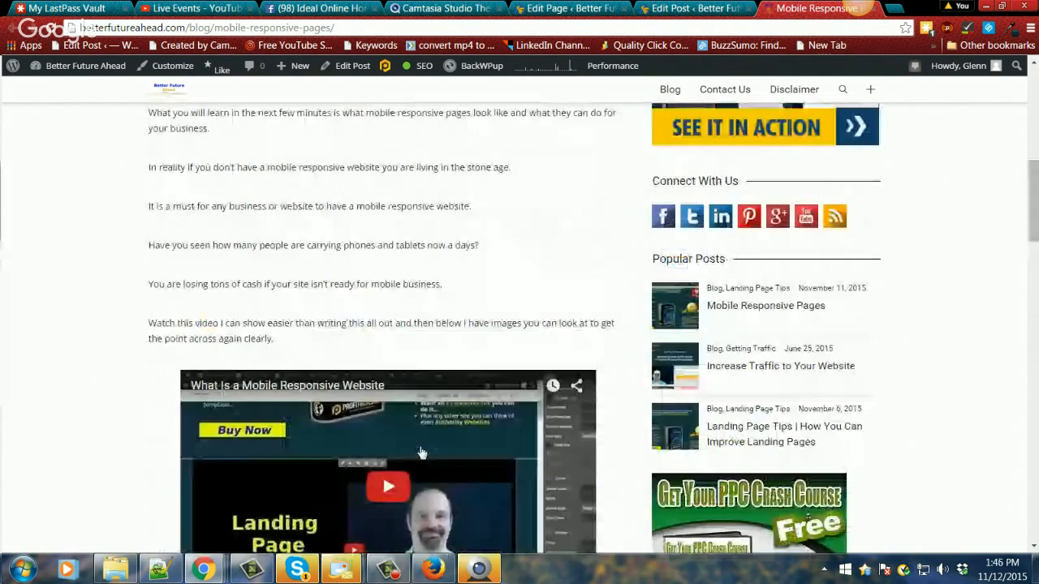
scroll(421, 452, down, 3)
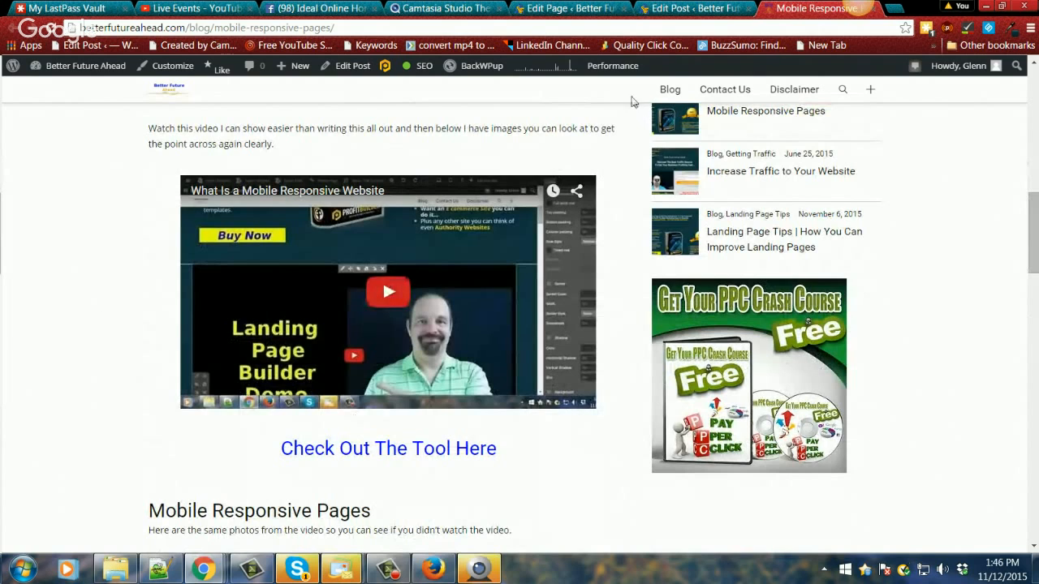
Compare the video placeholder in the post's visual editor with the video on the published page
click(687, 8)
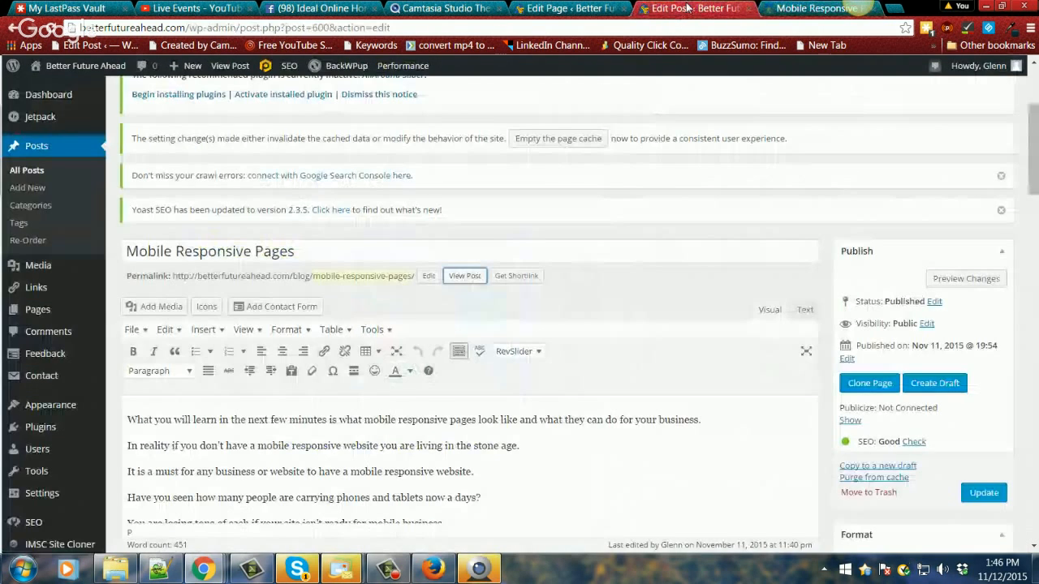
scroll(545, 306, down, 2)
scroll(546, 305, down, 4)
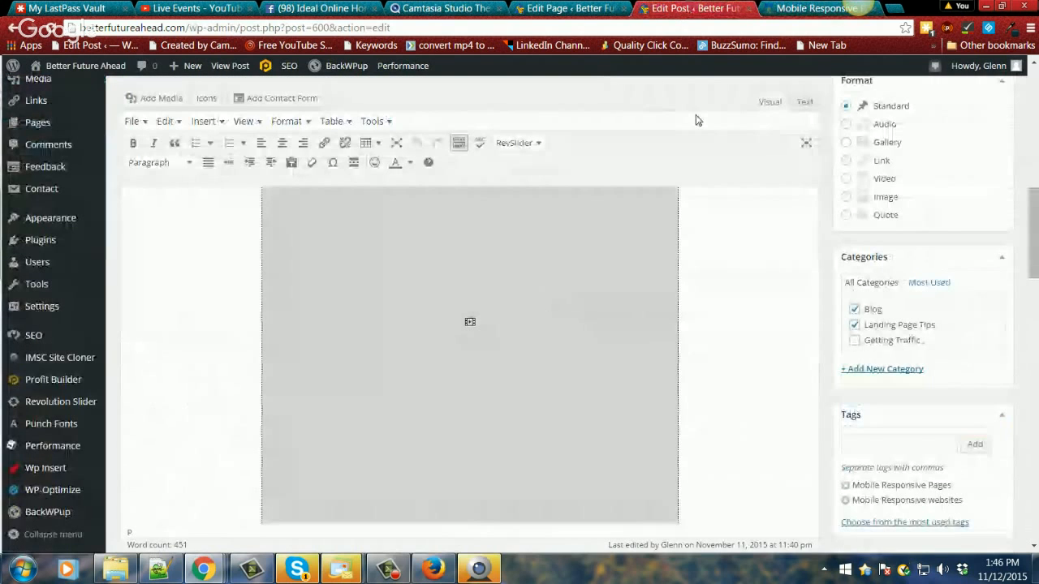
click(806, 8)
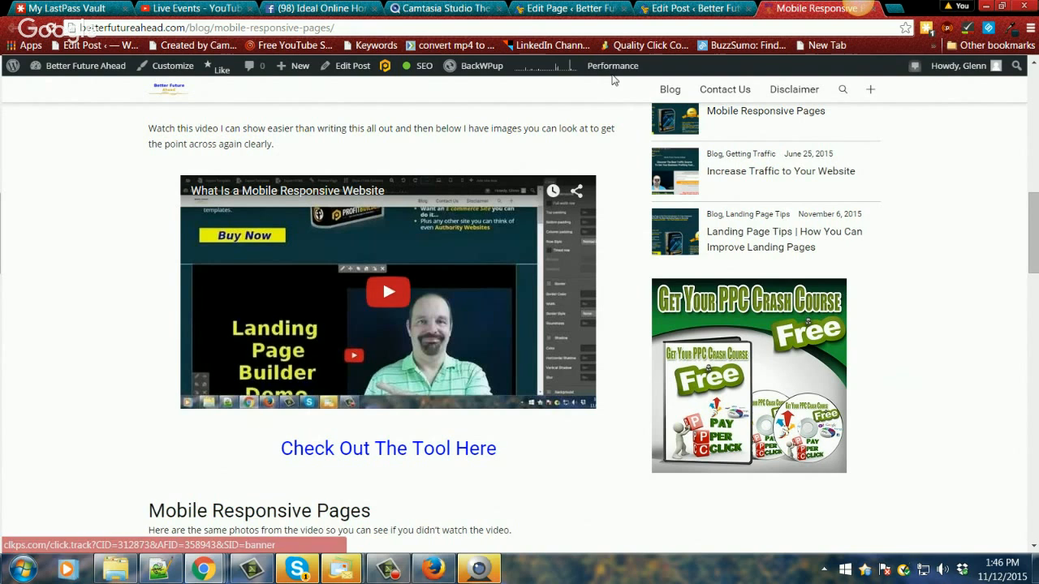
Show the post's HTML text with the centered YouTube iframe code, and return to the published post
click(690, 14)
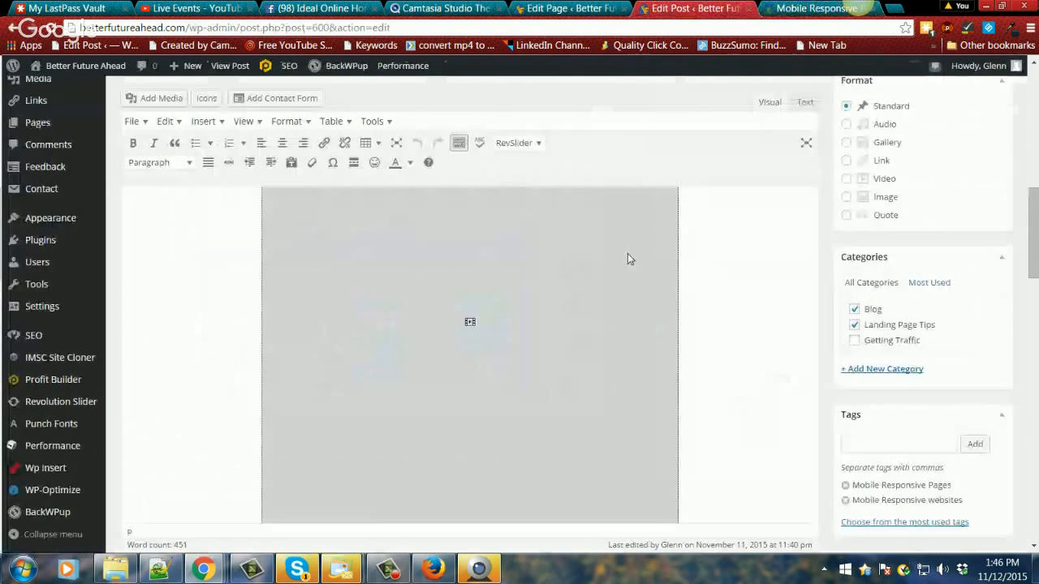
click(803, 103)
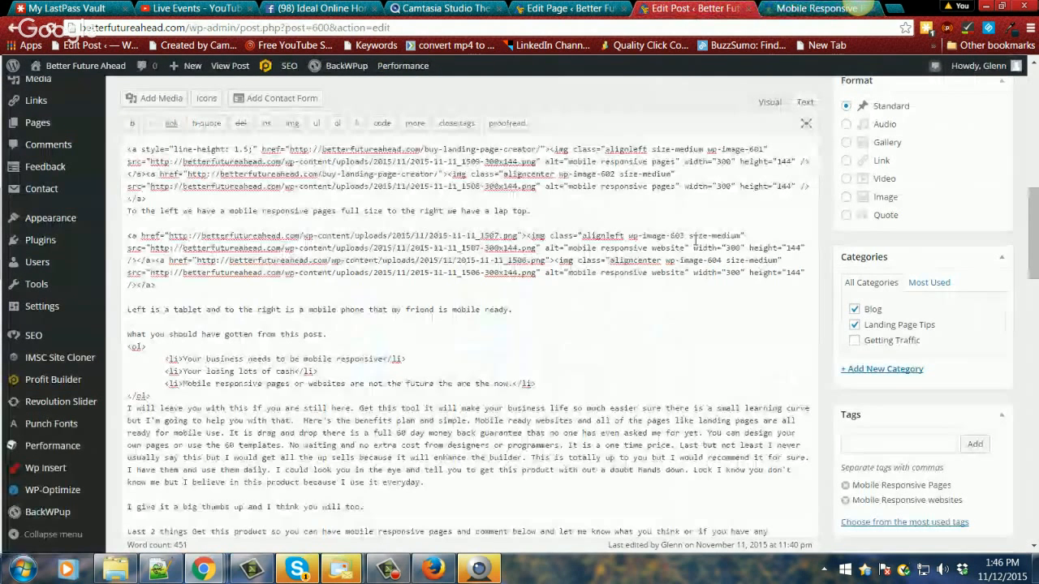
scroll(533, 313, up, 3)
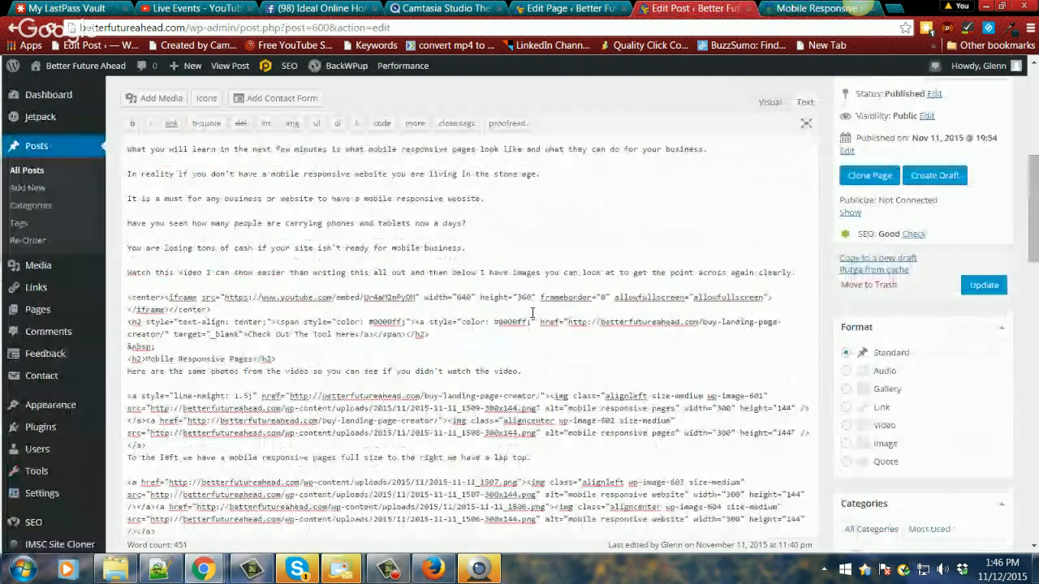
click(796, 10)
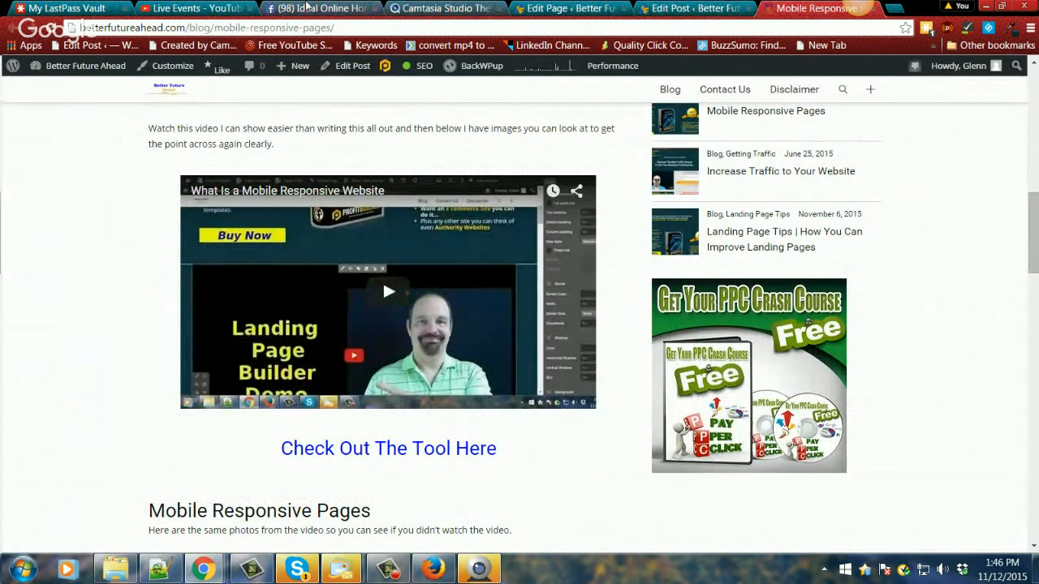
Switch to the Ideal Online Home Business Facebook page and check the Camtasia hangout post and its comments
click(311, 8)
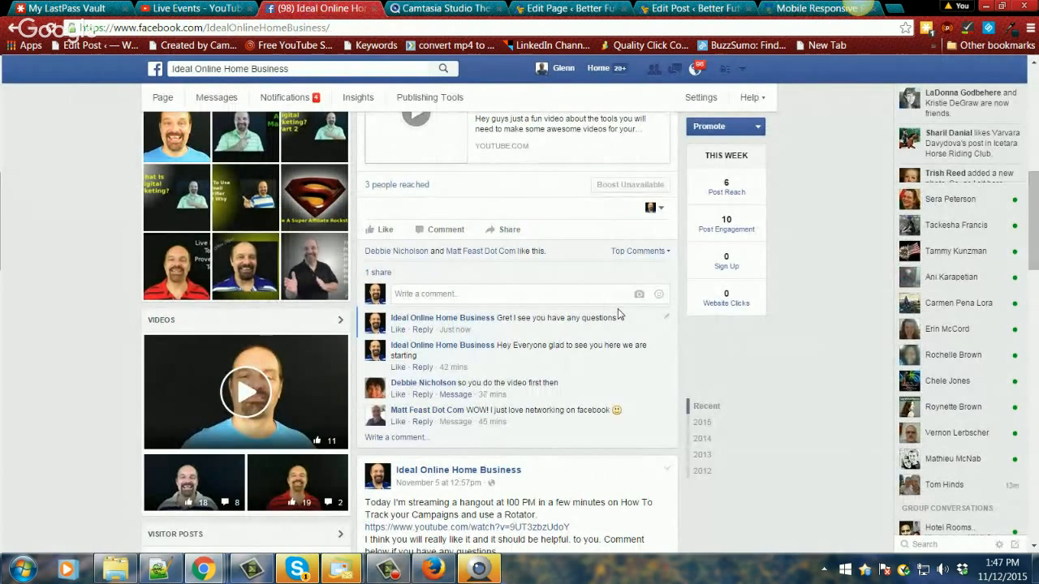
scroll(617, 313, up, 1)
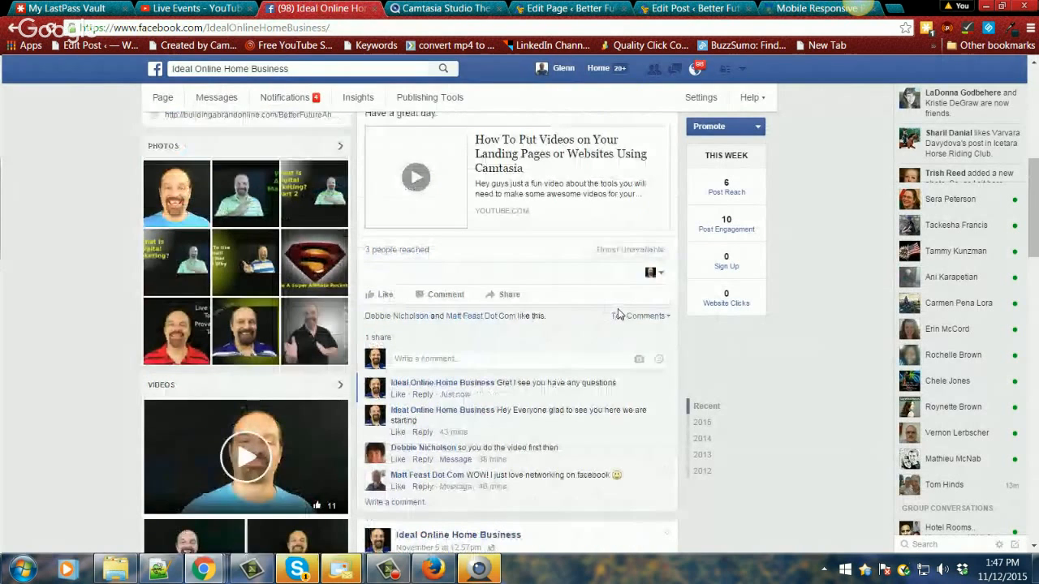
scroll(617, 313, up, 2)
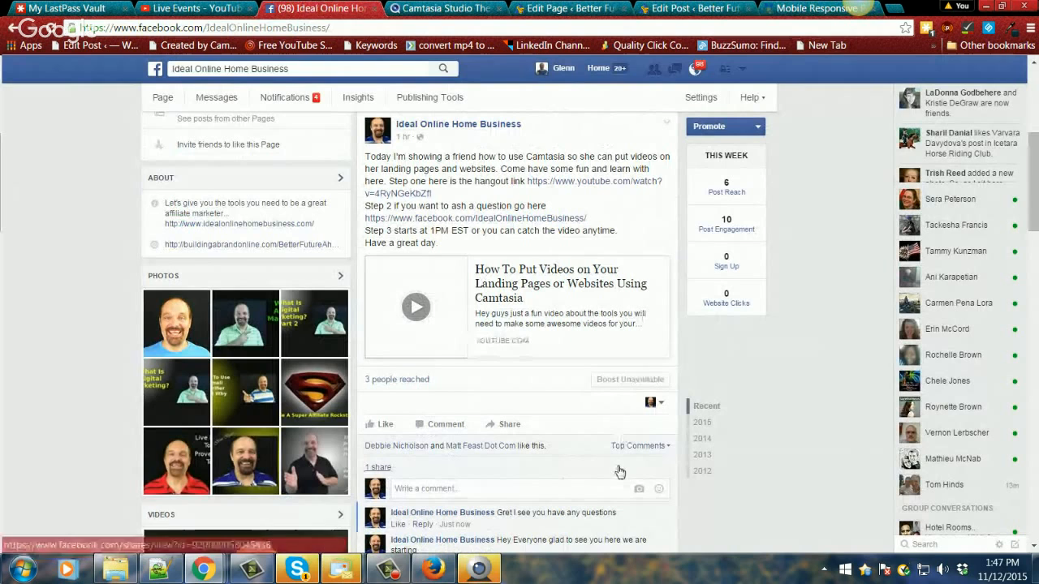
Switch to Skype, send the messages "no question" and "that's about it" in the open chat, and minimize the window
click(299, 570)
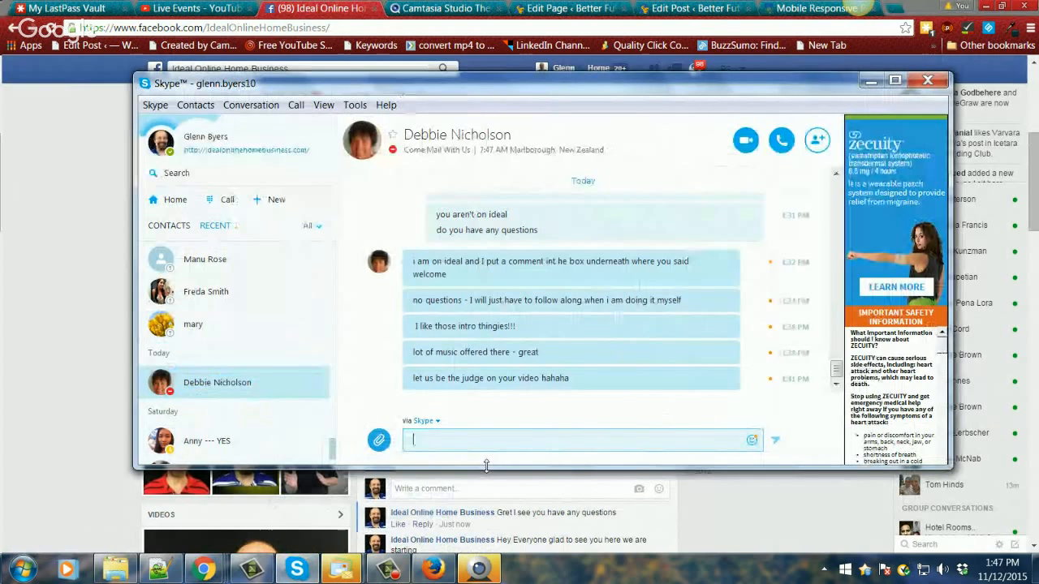
text(no question)
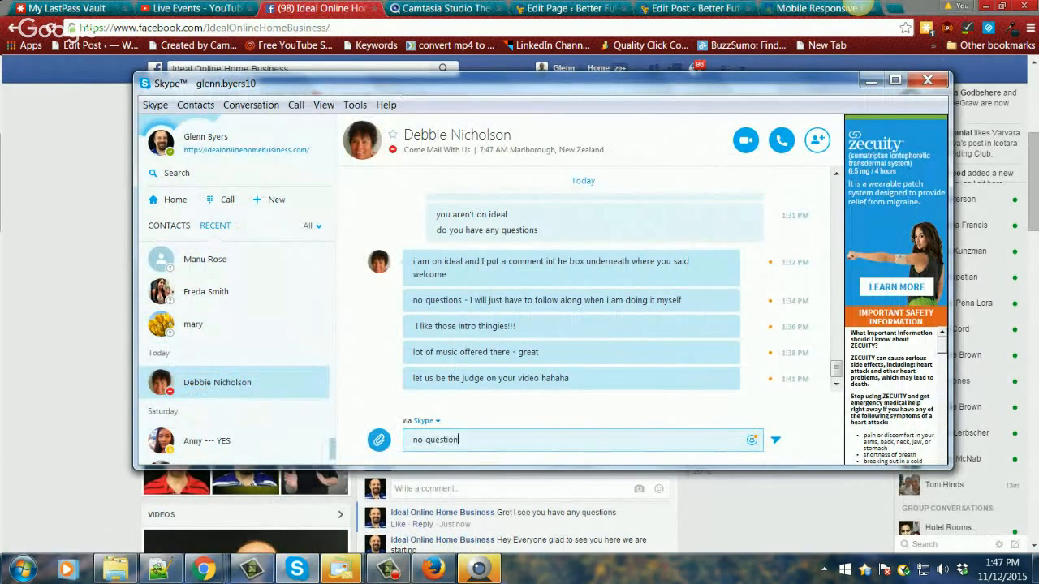
key(Return)
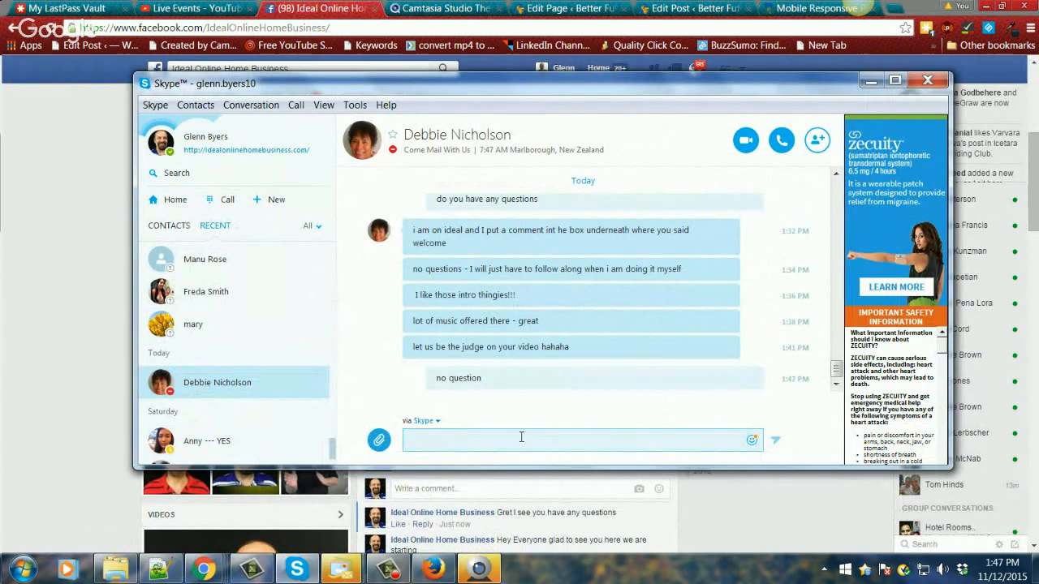
text(that's about it)
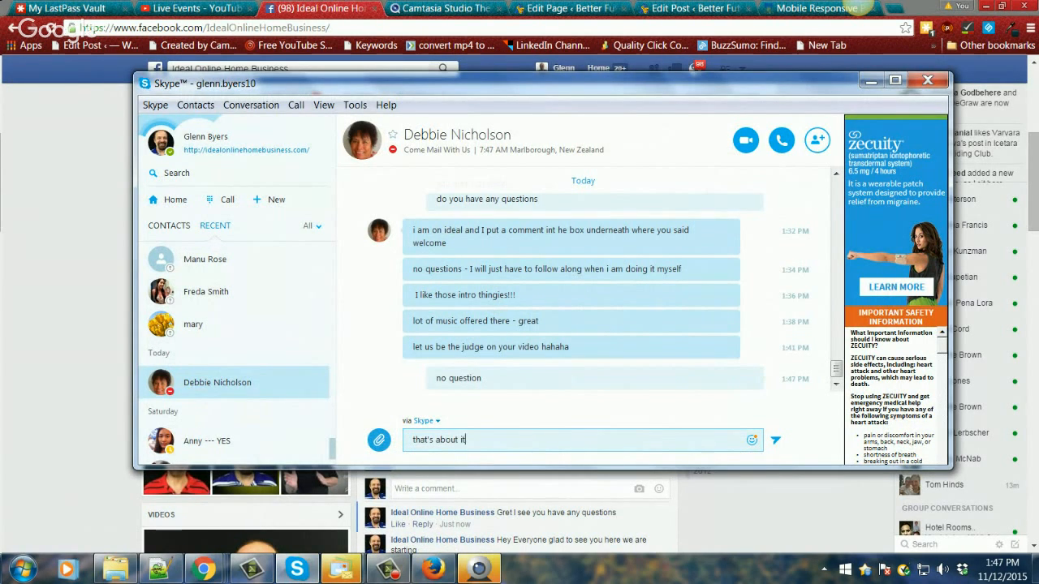
key(Return)
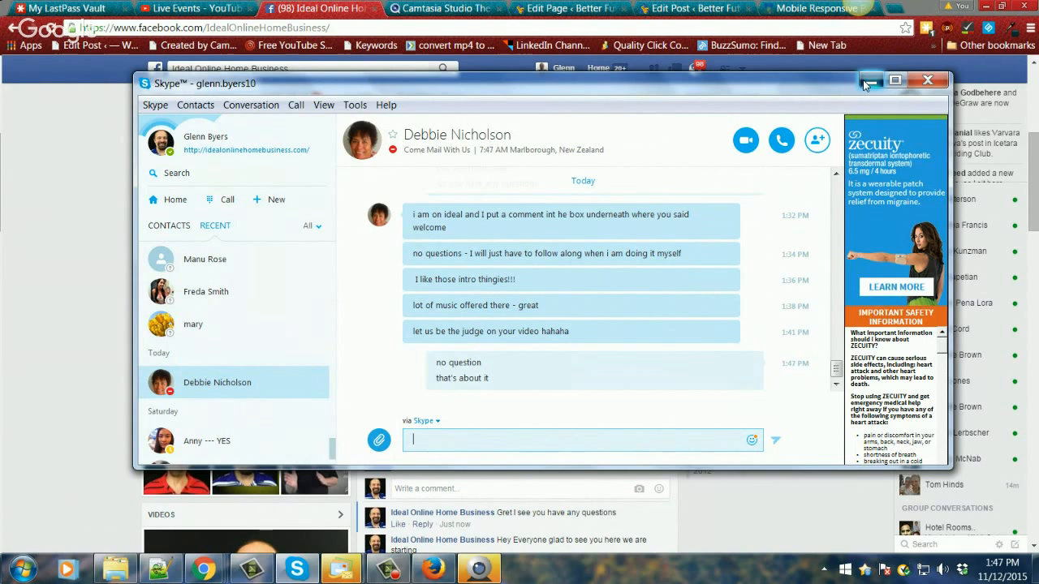
click(866, 82)
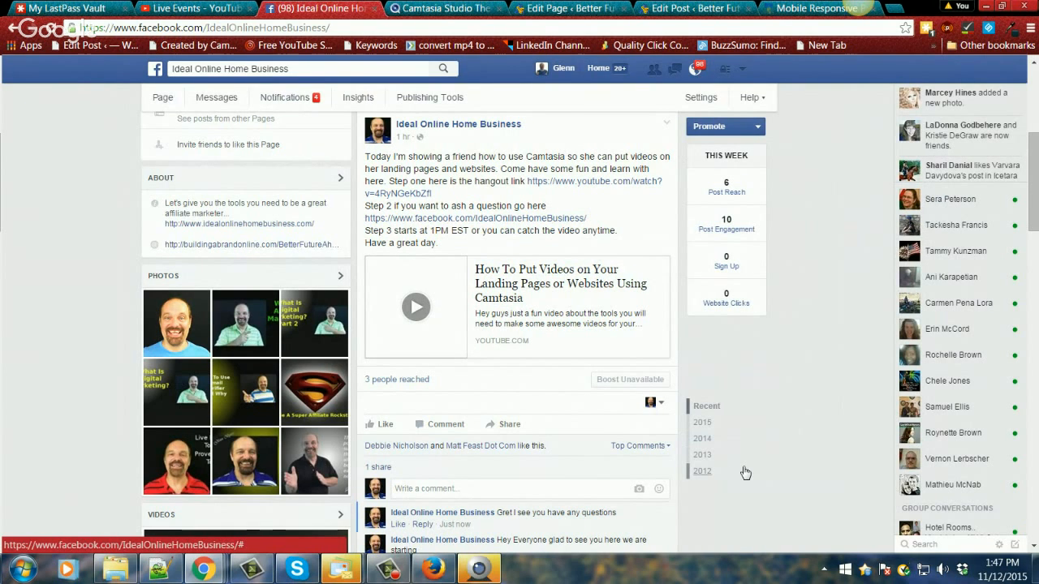
Review the comments under the Camtasia hangout post on Facebook and highlight the page's web address
scroll(744, 471, down, 1)
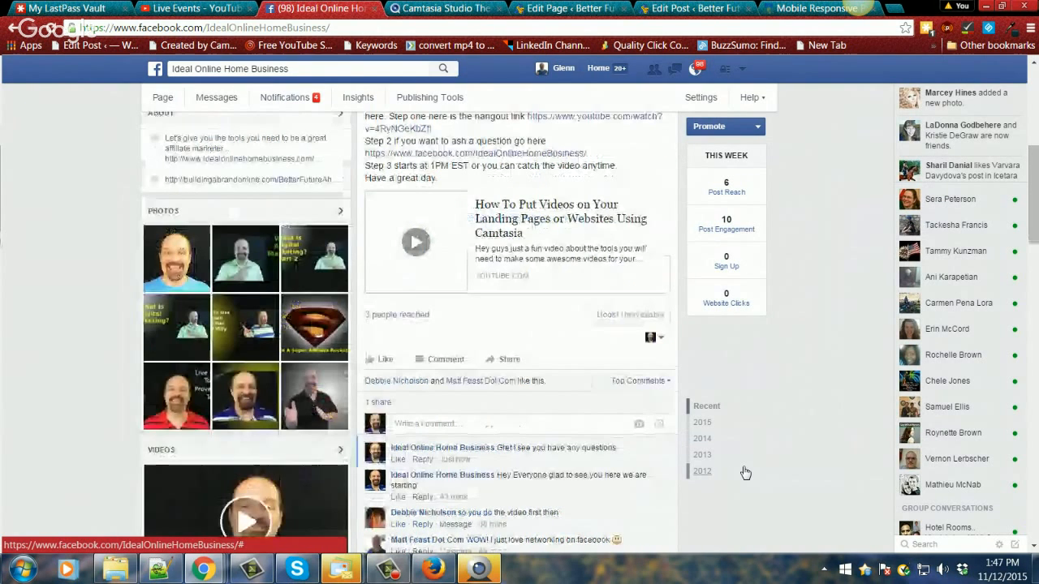
scroll(744, 472, down, 2)
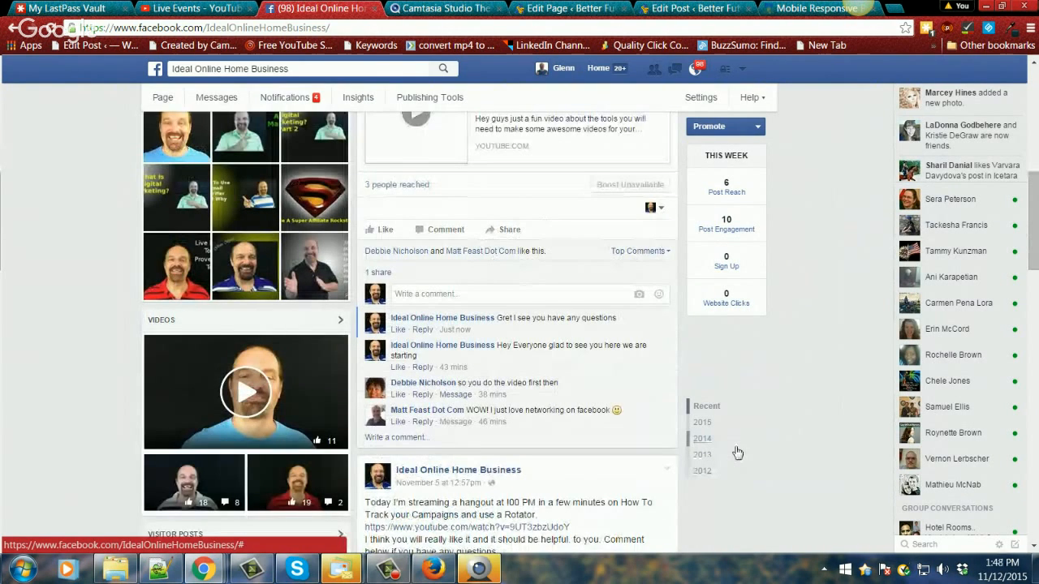
scroll(737, 453, up, 1)
scroll(737, 453, up, 2)
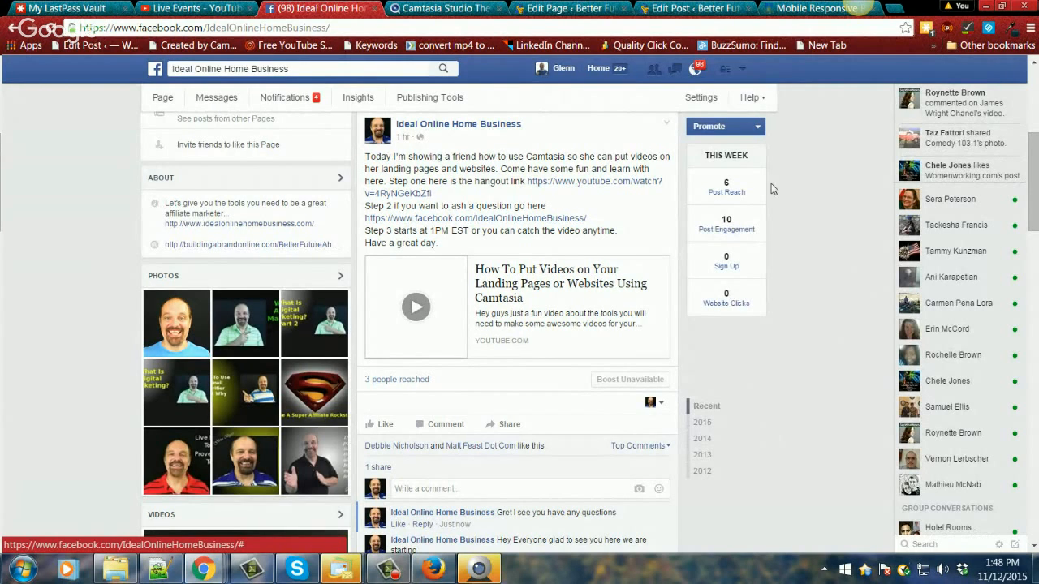
drag(299, 27, 84, 27)
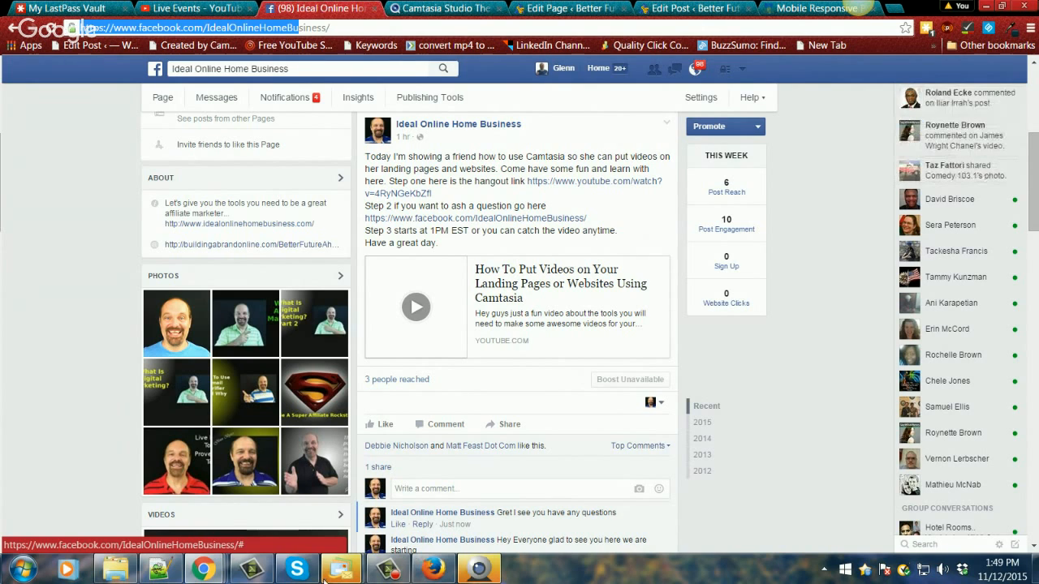
Bring the Google Hangouts live broadcast window to the front
mouse_move(215, 577)
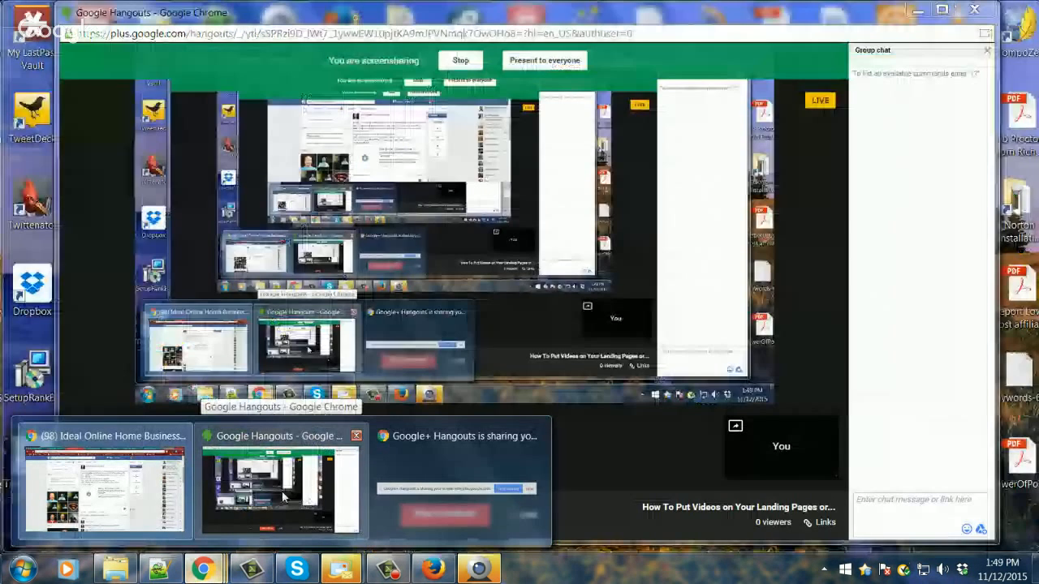
click(281, 491)
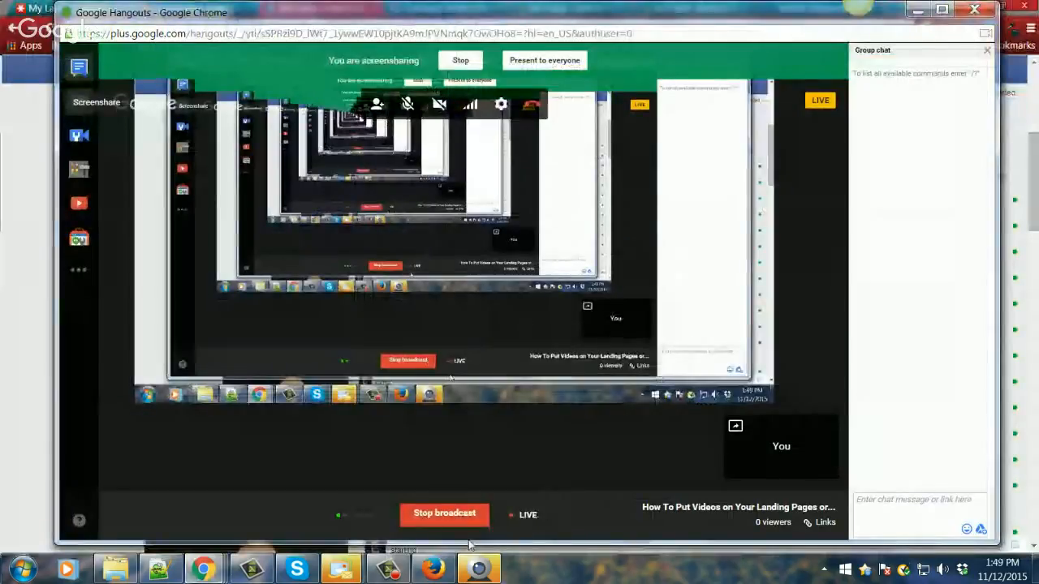